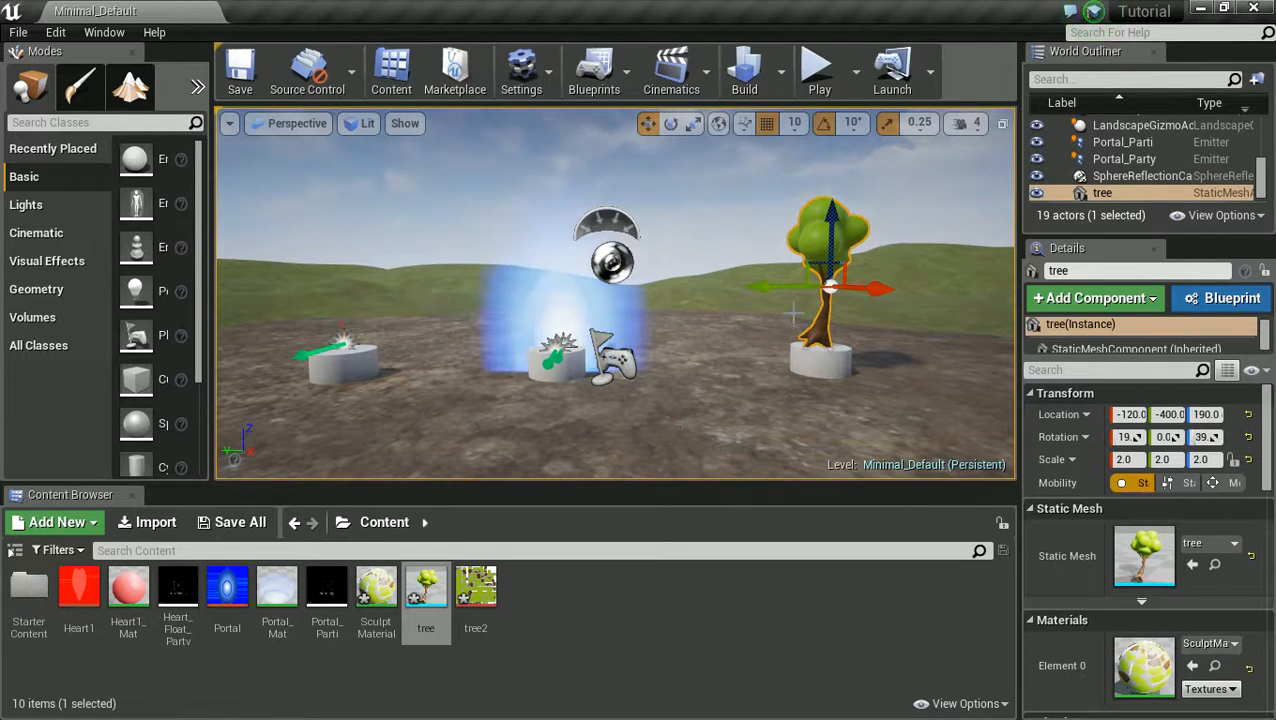
# - Examine the tree on its pedestal in the level from close up and from different angles
pyautogui.press('w')
pyautogui.moveTo(803, 343); pyautogui.dragTo(735, 350, button='right')
pyautogui.press('s')
pyautogui.press('w')
pyautogui.press('d')
pyautogui.press('a')
pyautogui.press('d')
pyautogui.press('w')
pyautogui.press('s')
# - Switch to Autodesk SketchBook to view the Leaf.png drawing and return to Unreal Editor
pyautogui.hotkey('alt', 'Tab')
pyautogui.hotkey('alt', 'Tab')
pyautogui.hotkey('alt', 'Tab')
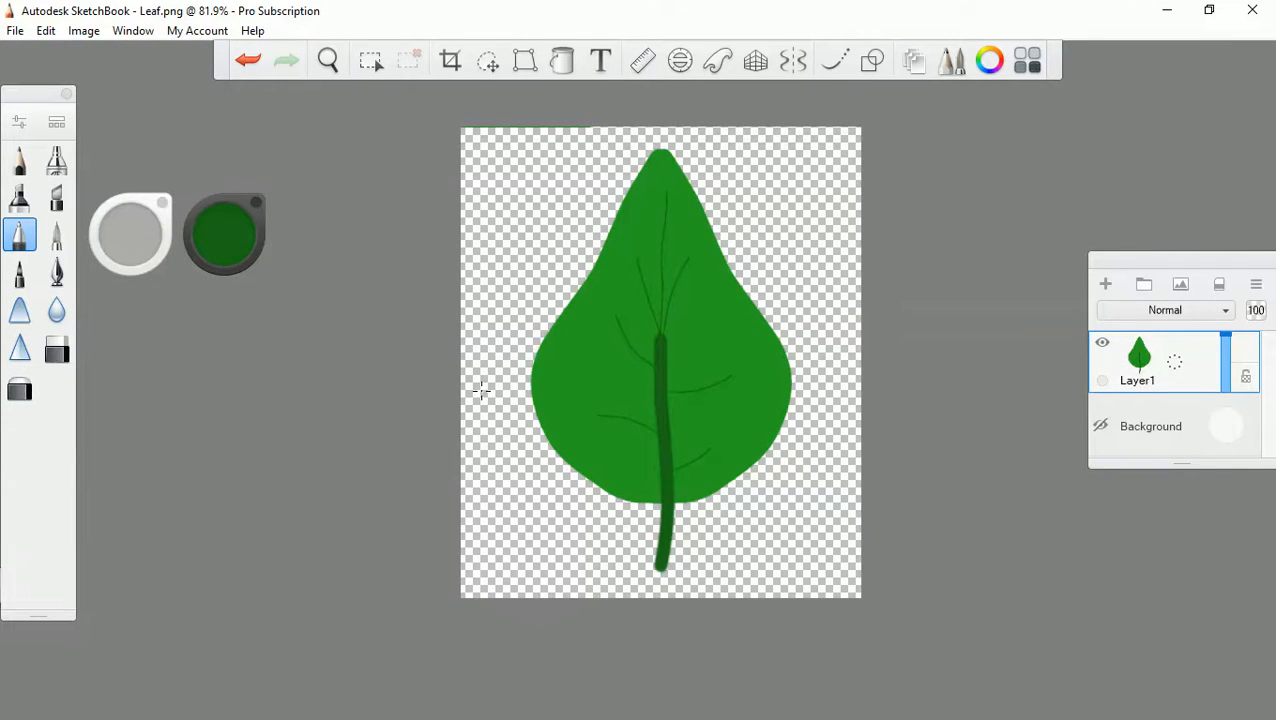
pyautogui.hotkey('alt', 'Tab')
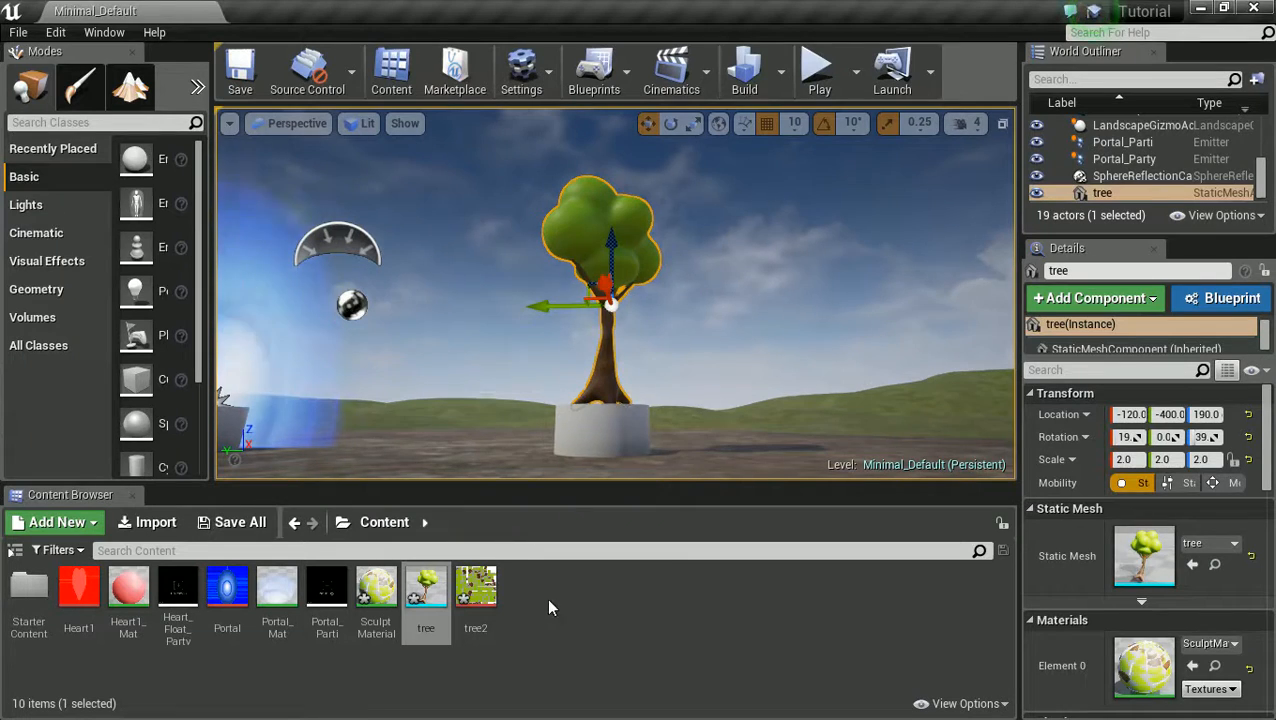
# - Import the Leaf image from the Desktop folder into the project's Content folder
pyautogui.click(547, 606)
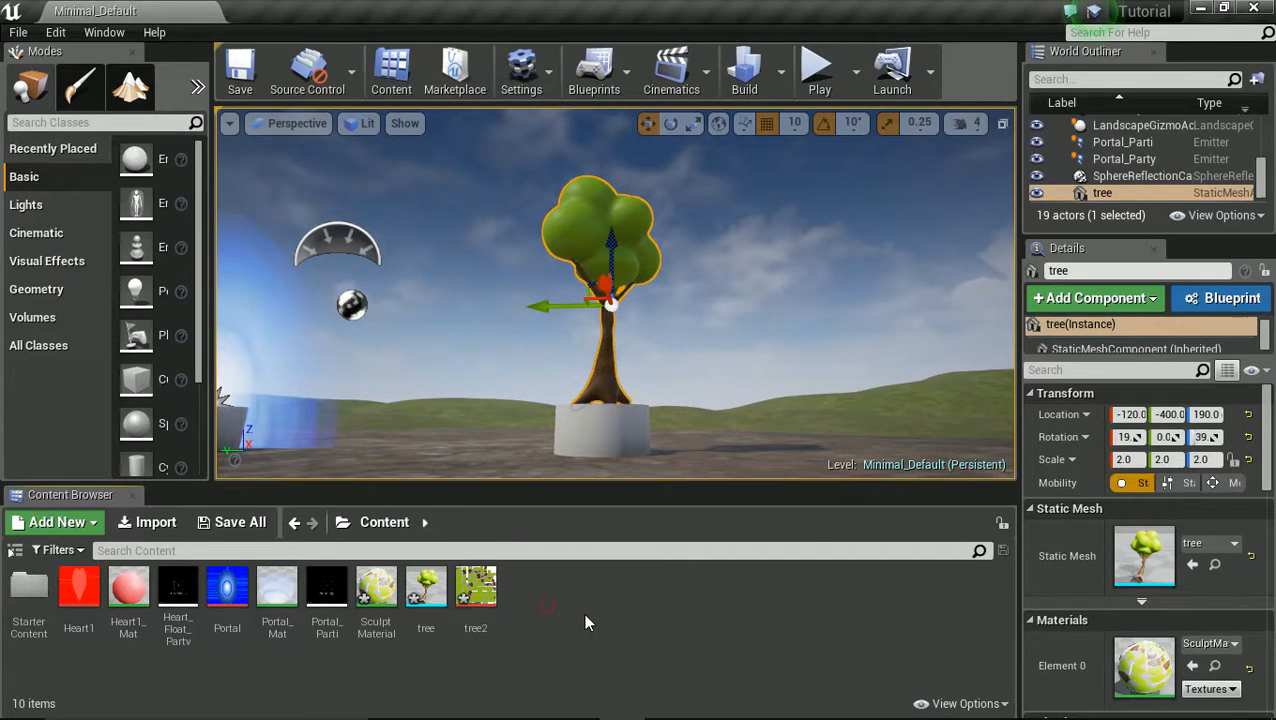
pyautogui.click(147, 522)
pyautogui.click(305, 276)
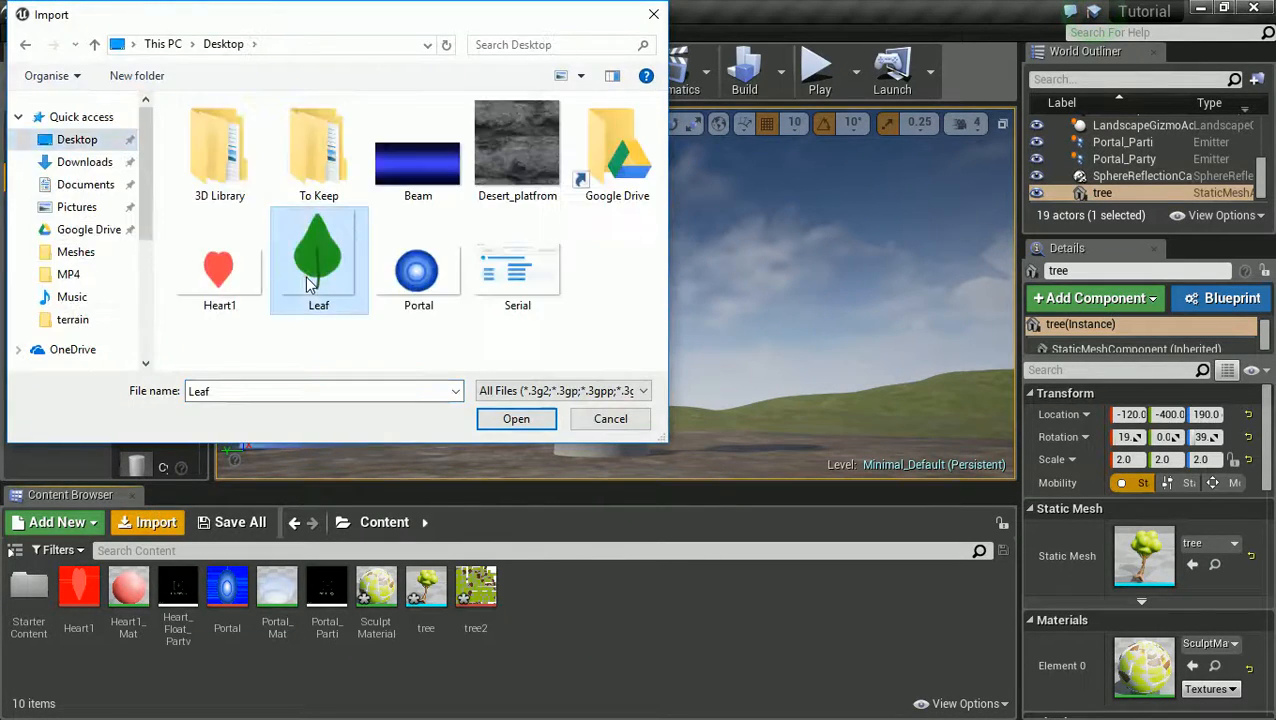
pyautogui.doubleClick(305, 276)
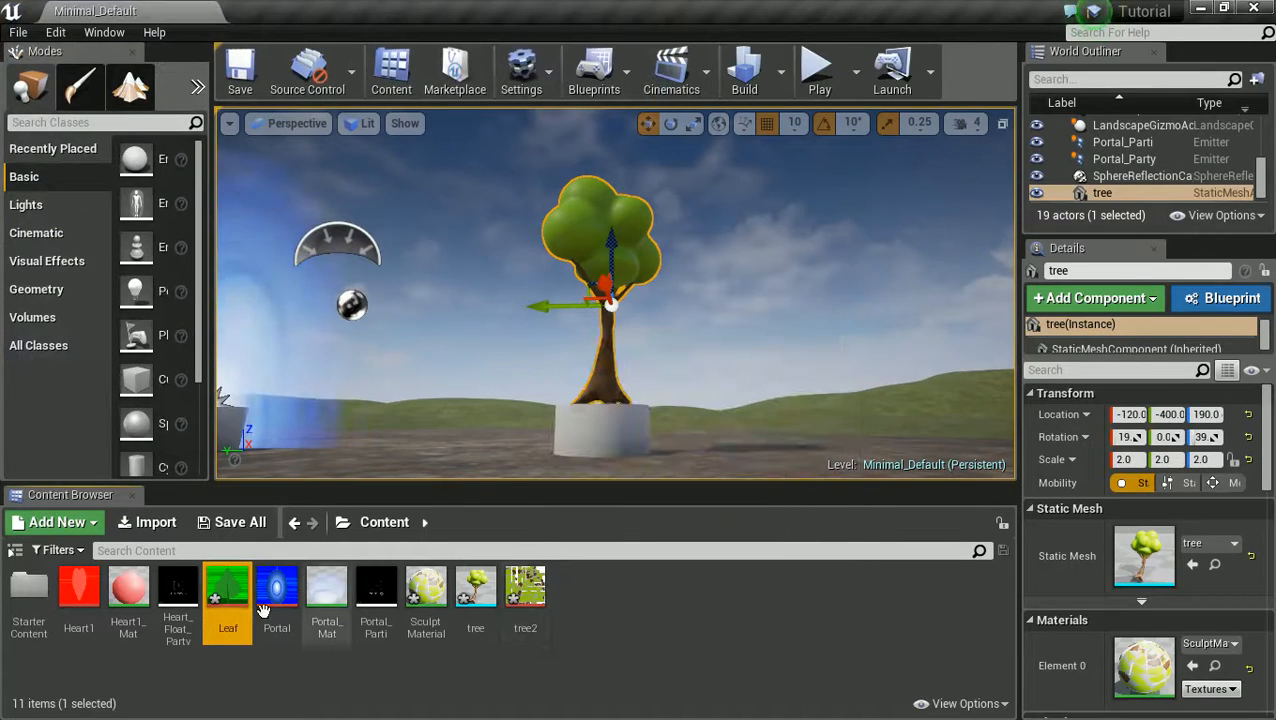
# - Create a material from the Leaf texture and accept its suggested name
pyautogui.rightClick(225, 600)
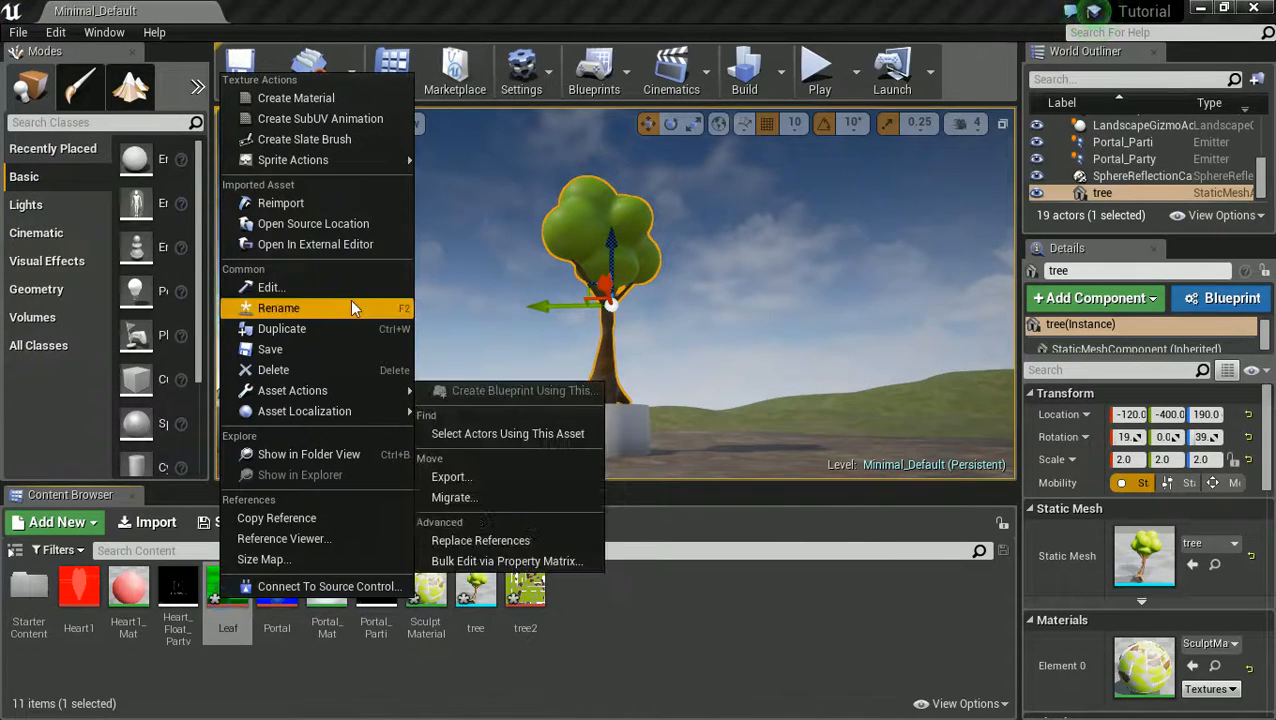
pyautogui.click(300, 98)
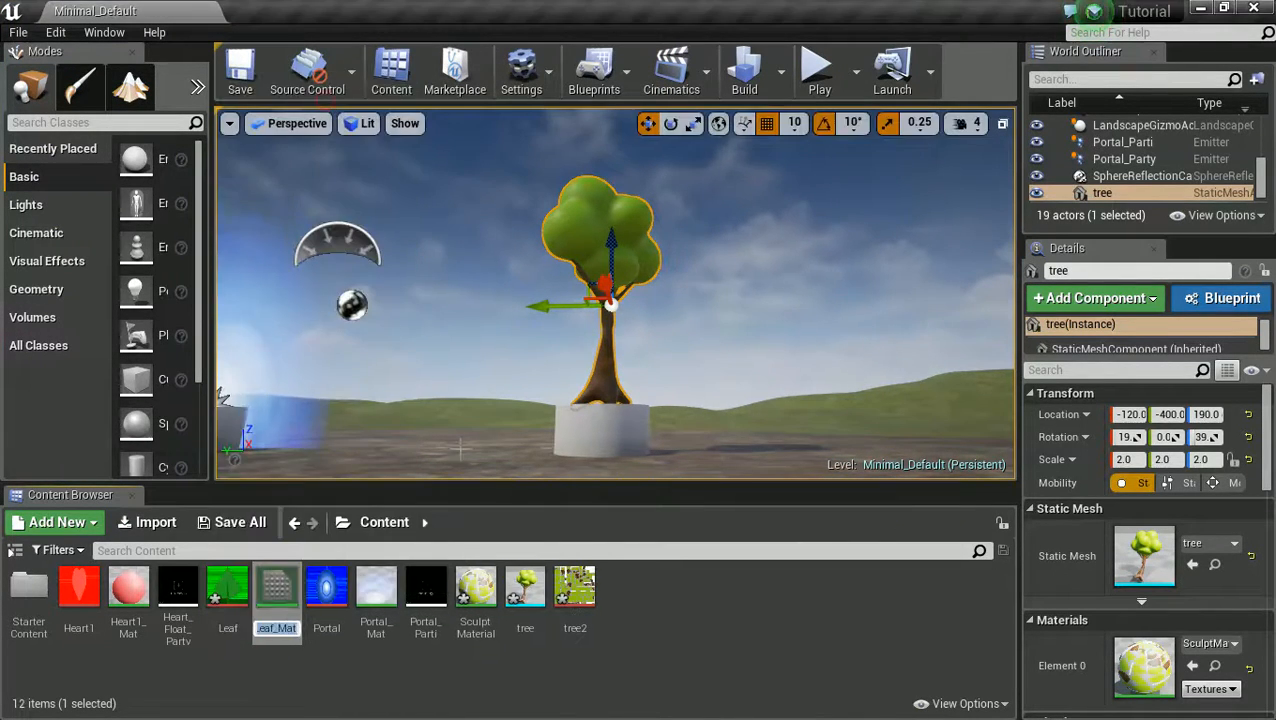
pyautogui.press('Return')
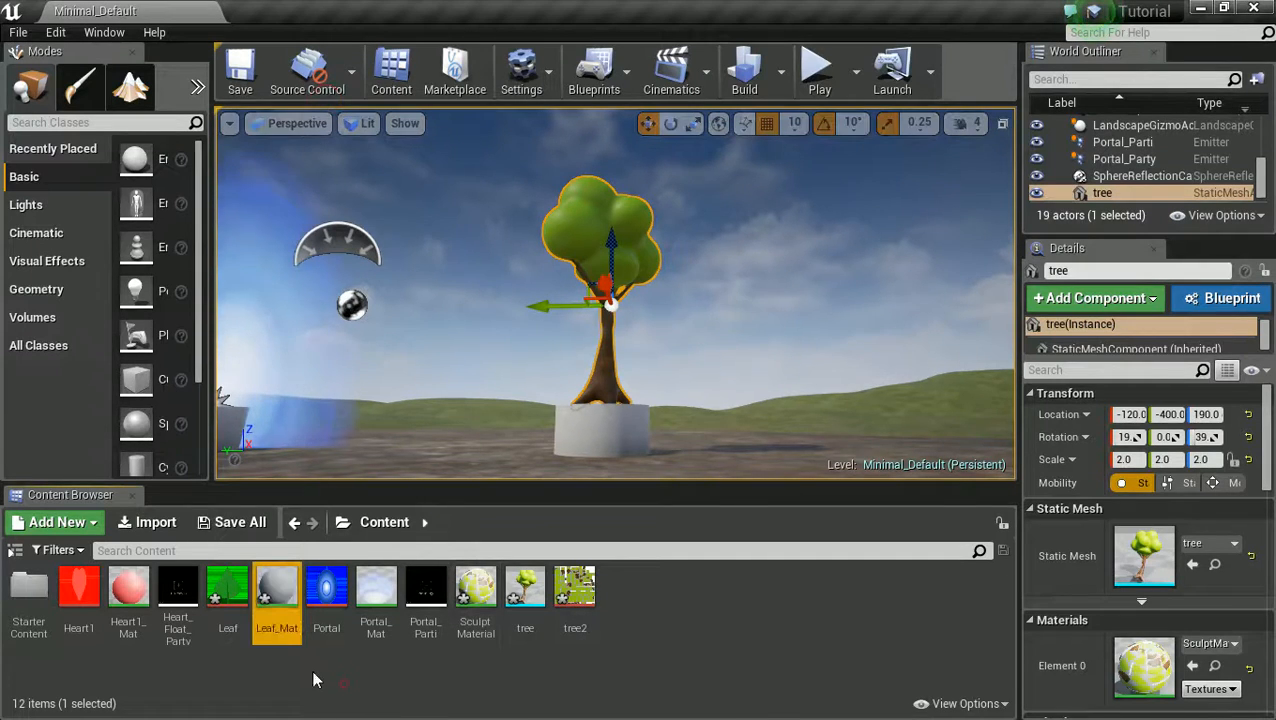
# - Open the Leaf_Mat material, preview it on a plane and set its blend mode to Masked
pyautogui.doubleClick(272, 592)
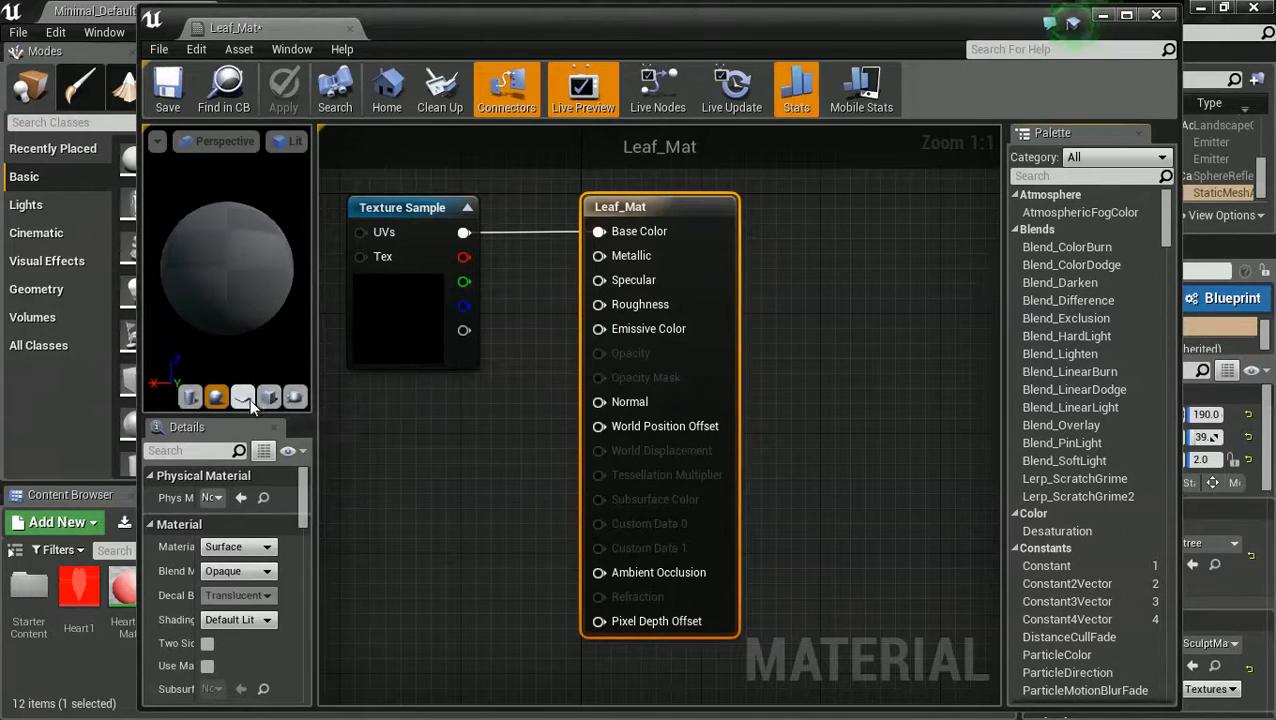
pyautogui.click(243, 398)
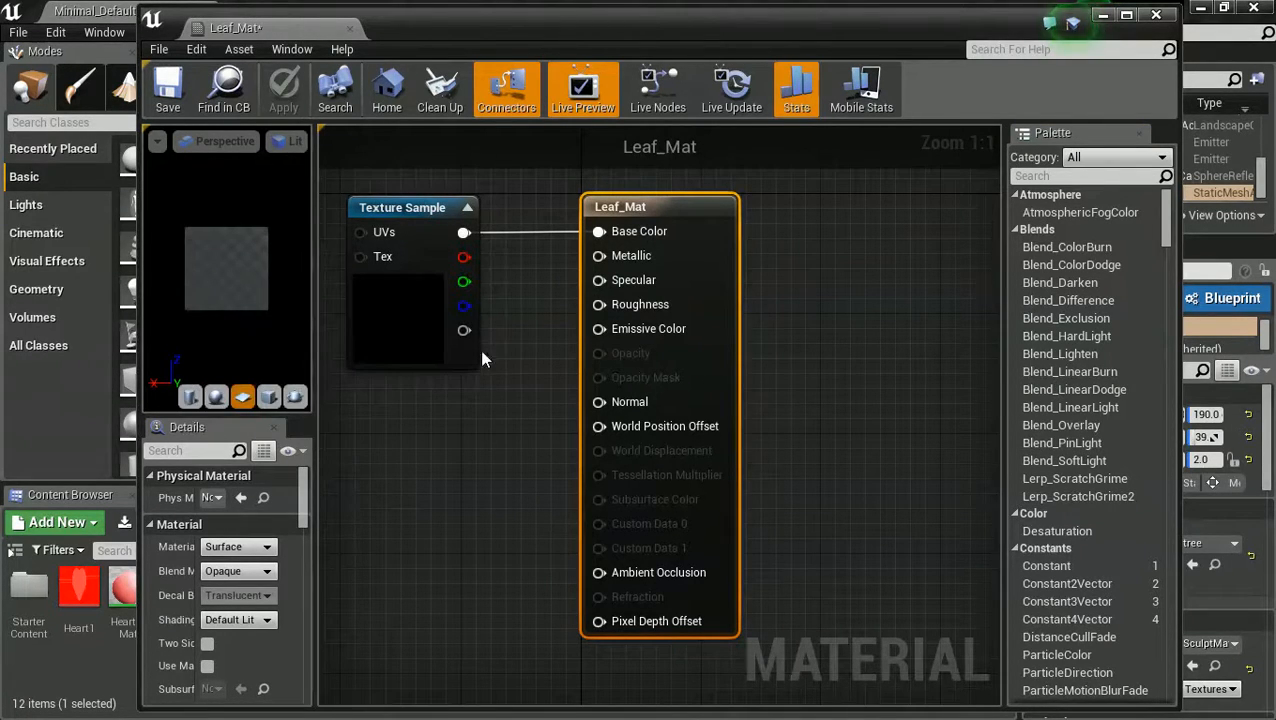
pyautogui.click(255, 571)
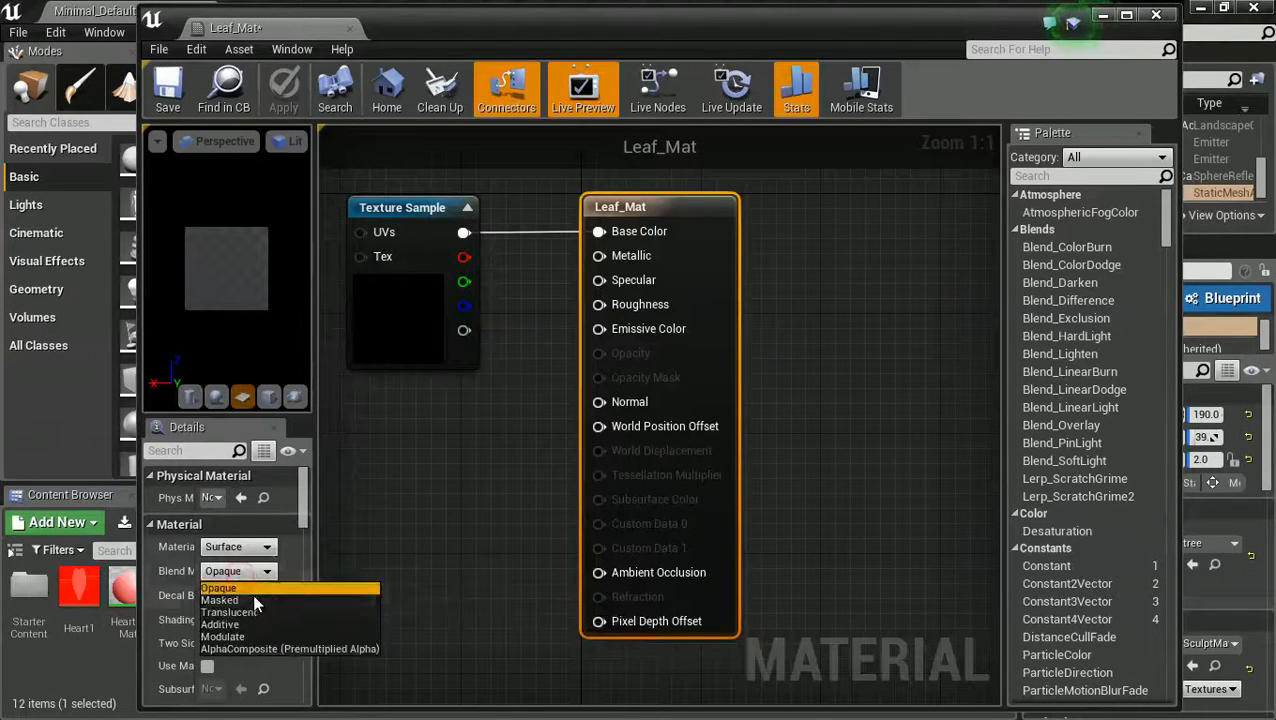
pyautogui.click(255, 600)
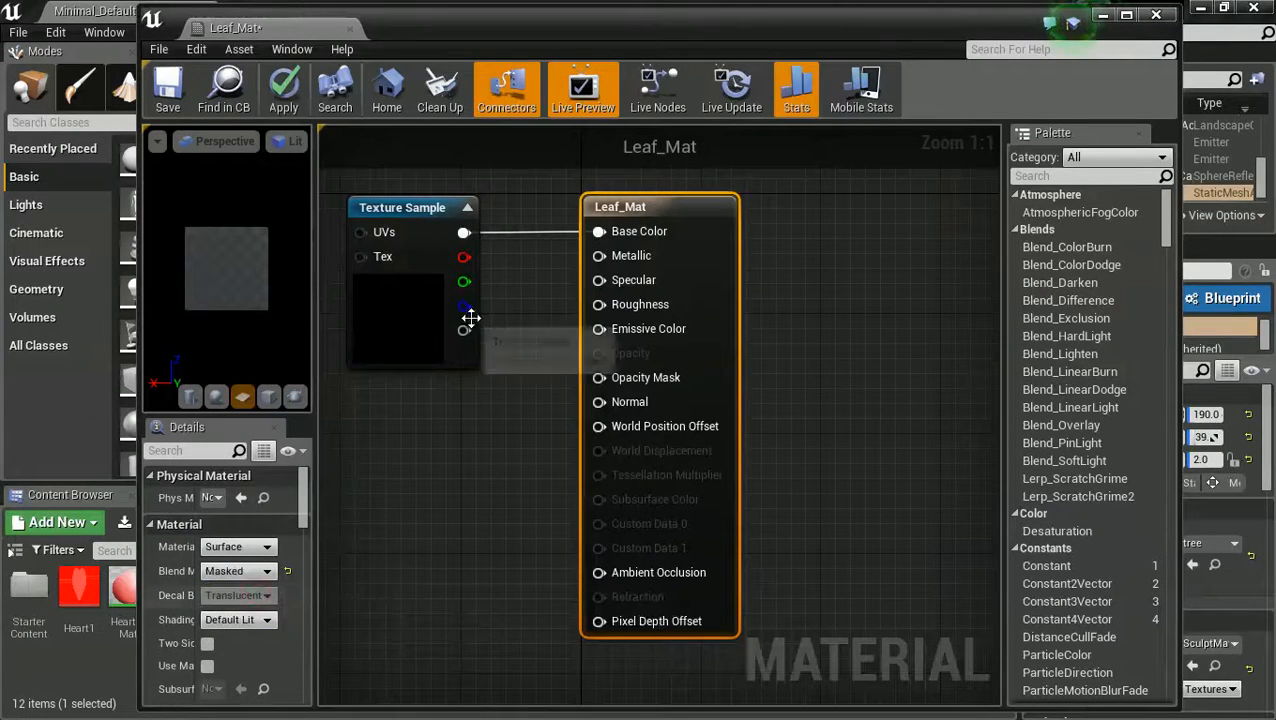
# - Connect the leaf texture's alpha output to Opacity Mask, then save and close the Leaf_Mat material
pyautogui.moveTo(464, 330); pyautogui.dragTo(598, 378)
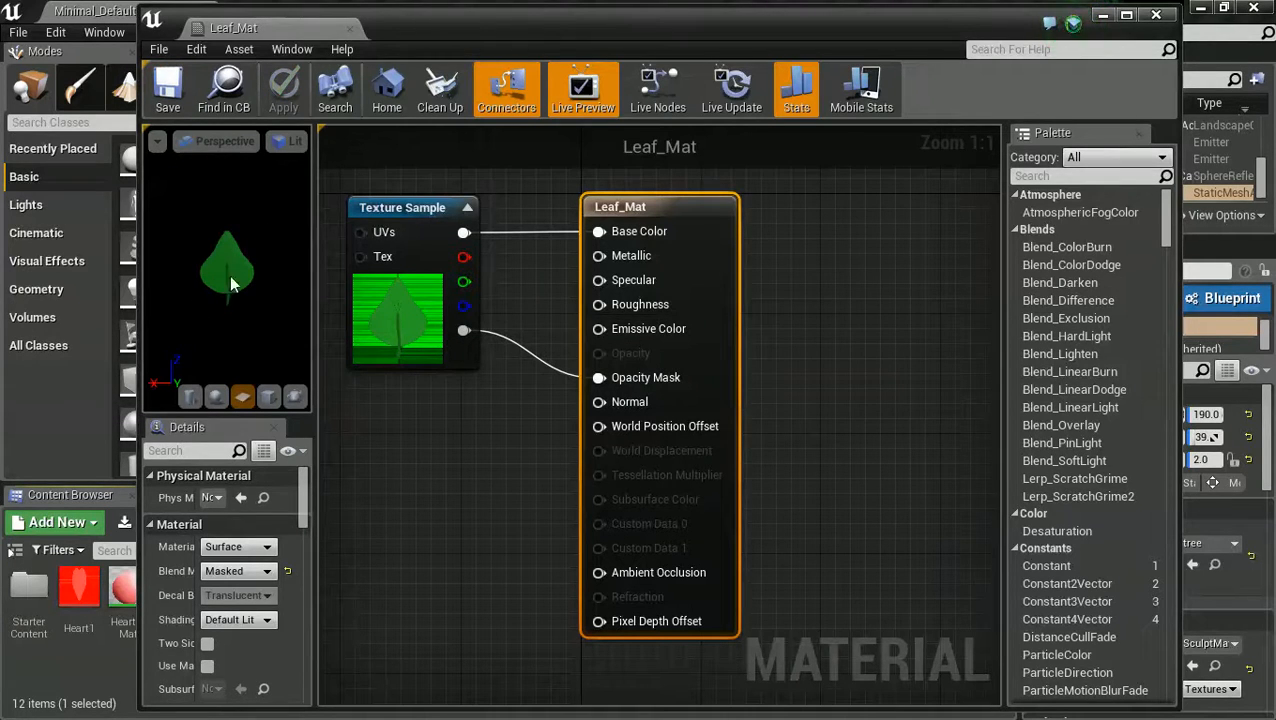
pyautogui.moveTo(470, 40); pyautogui.dragTo(518, 23)
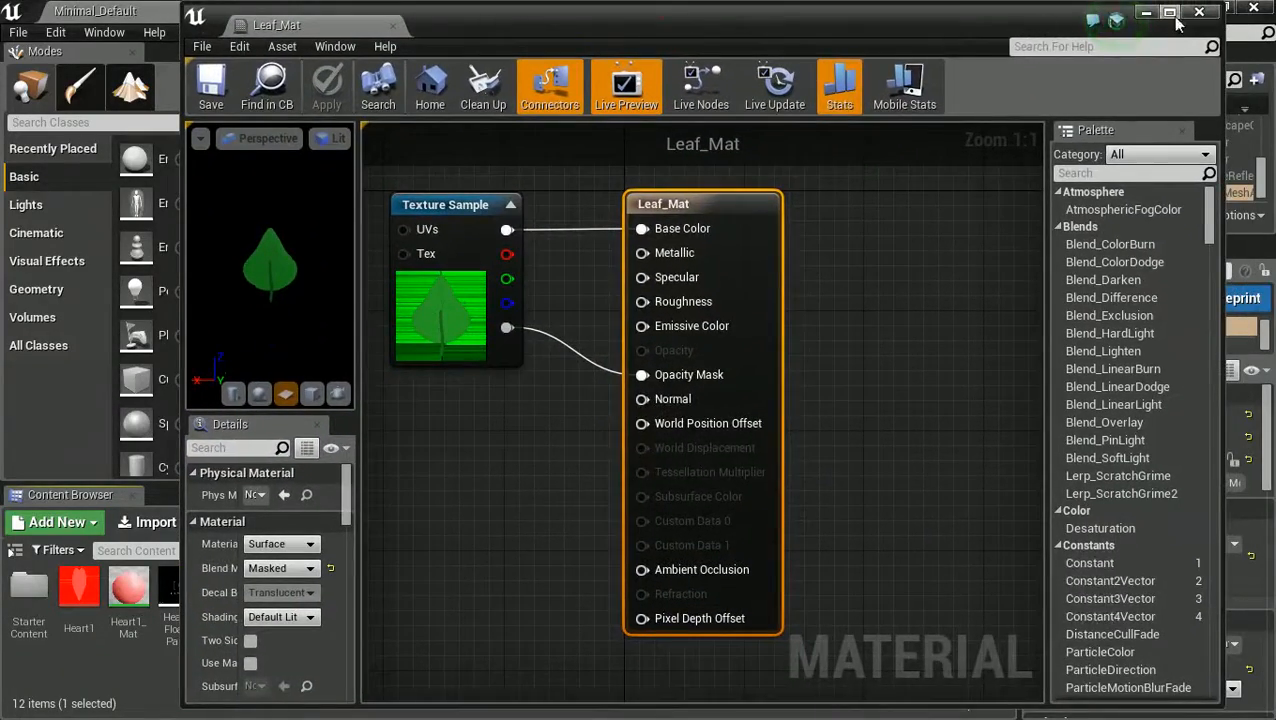
pyautogui.click(1197, 13)
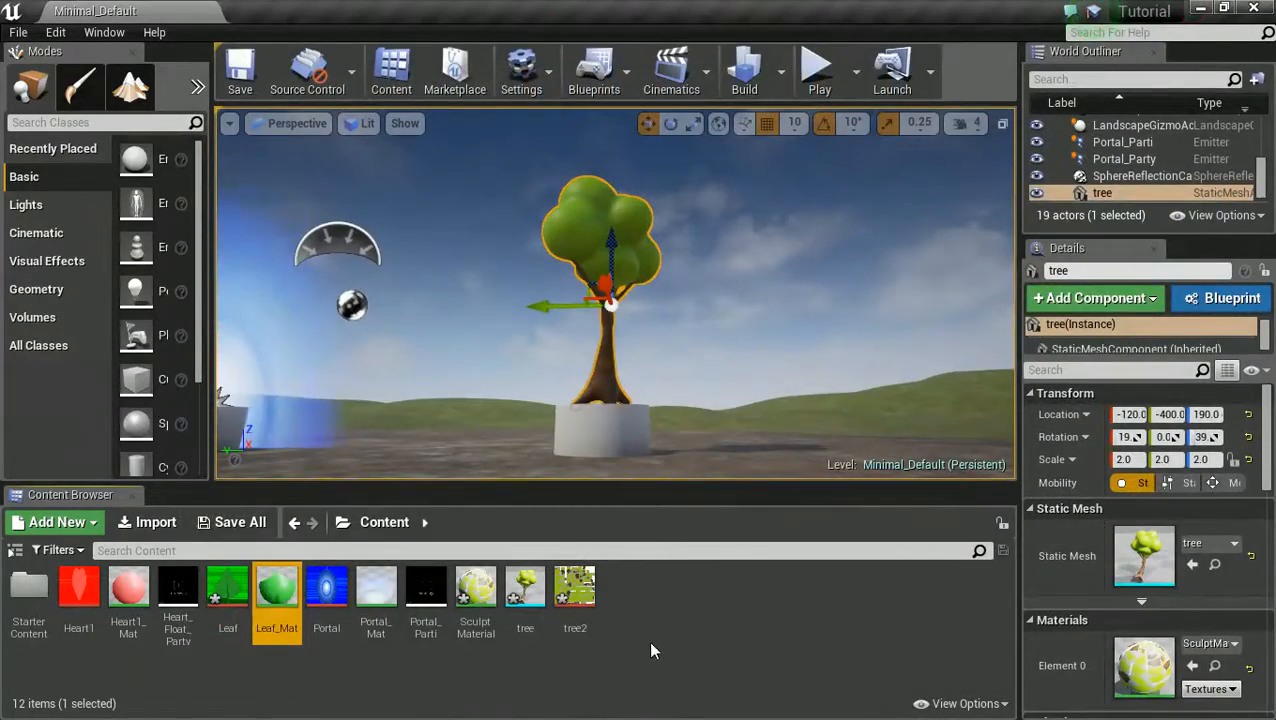
# - Create a new particle system in the Content folder named Falling_leaf_Parti
pyautogui.click(649, 617)
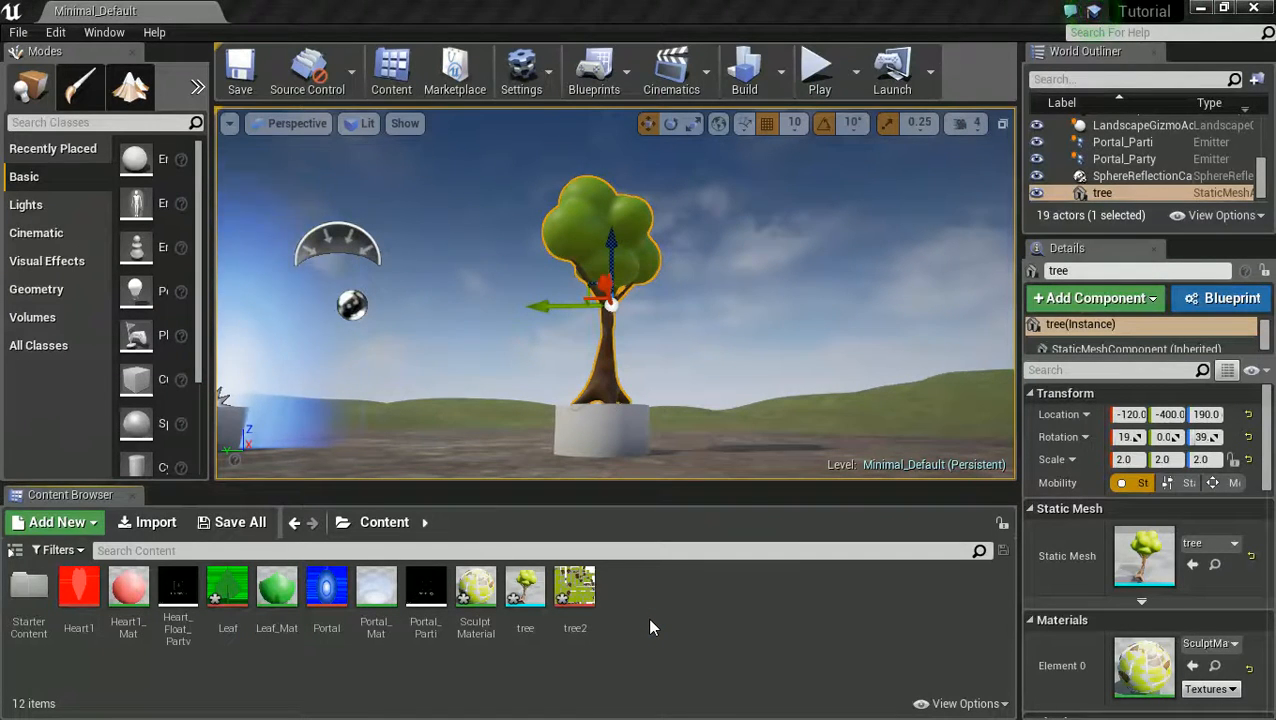
pyautogui.rightClick(650, 627)
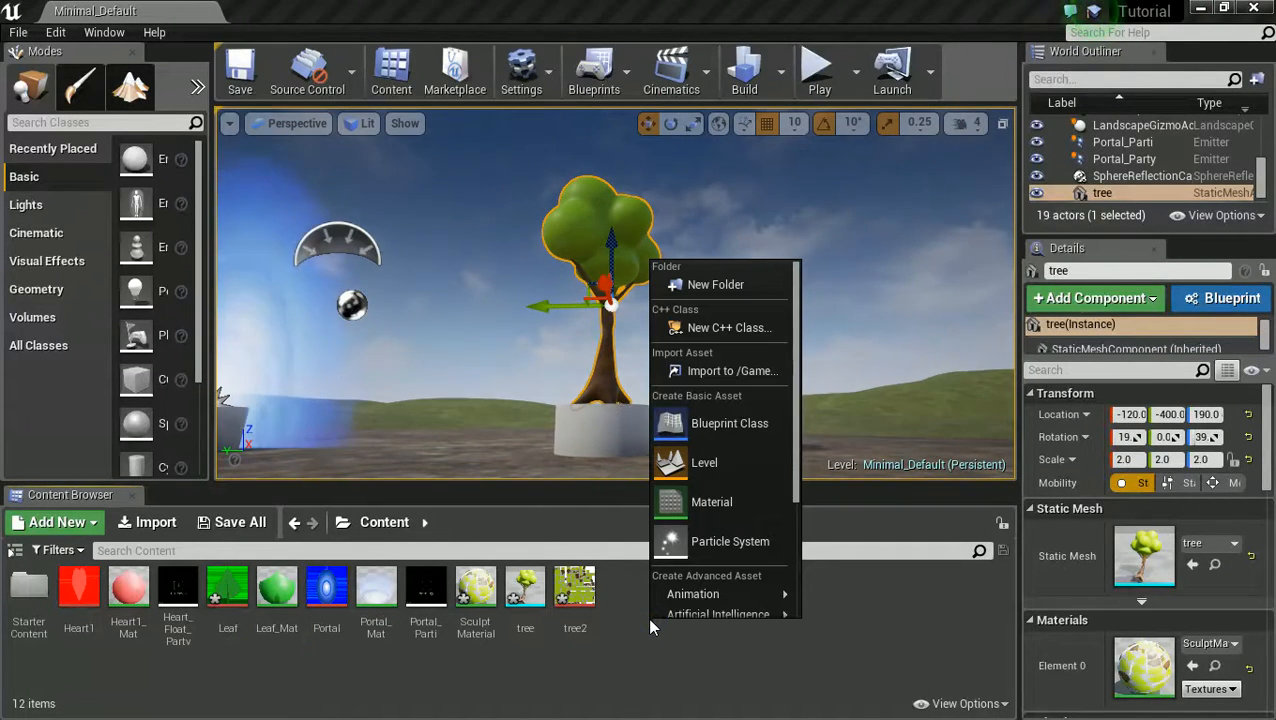
pyautogui.click(672, 545)
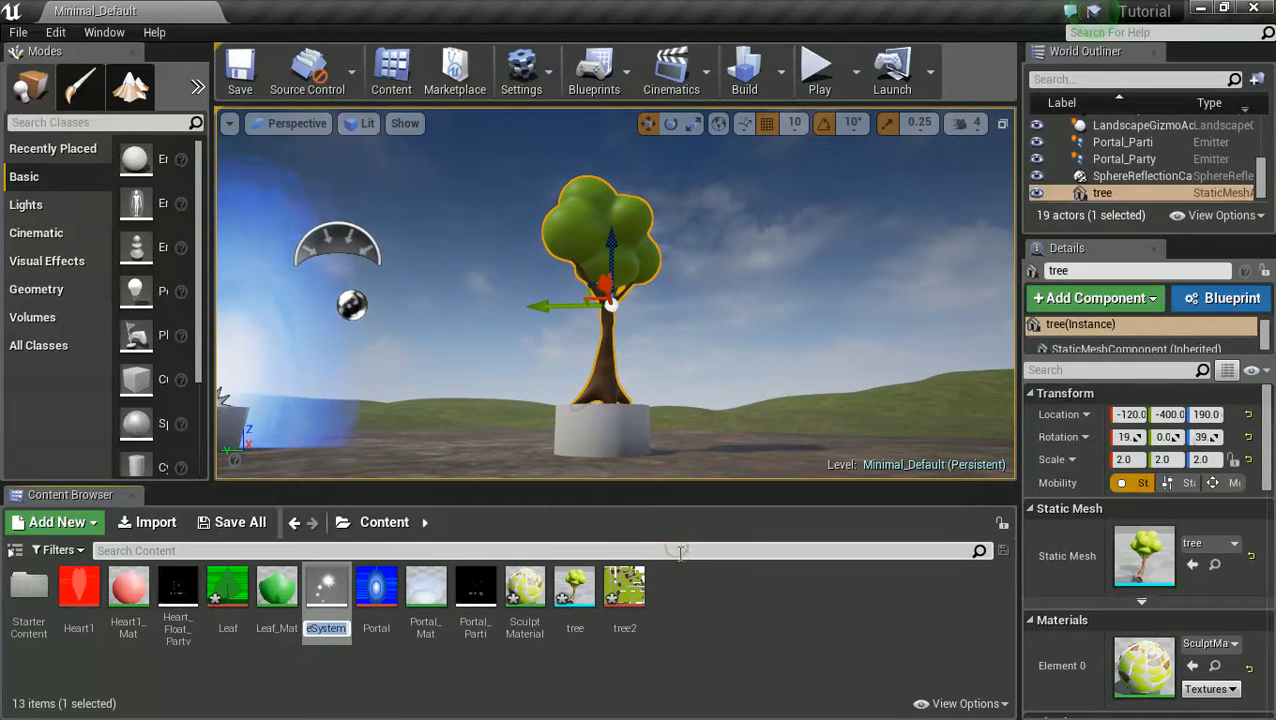
pyautogui.write('F')
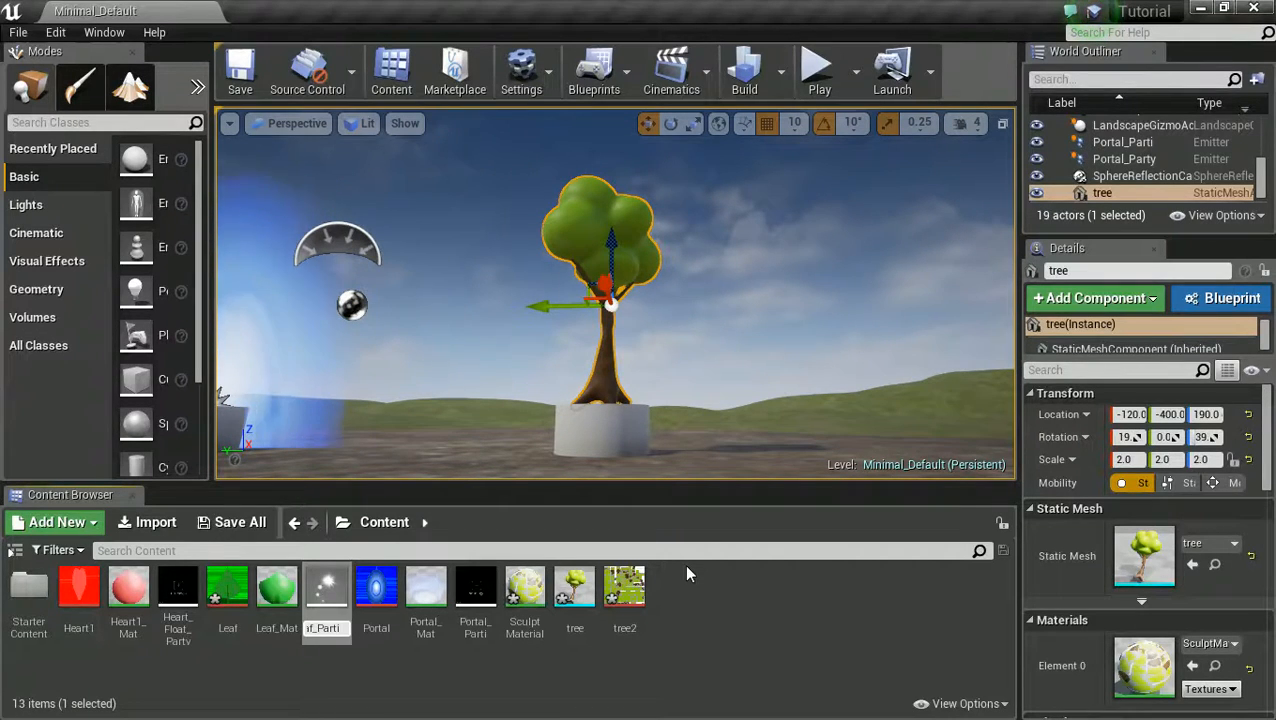
pyautogui.press('Return')
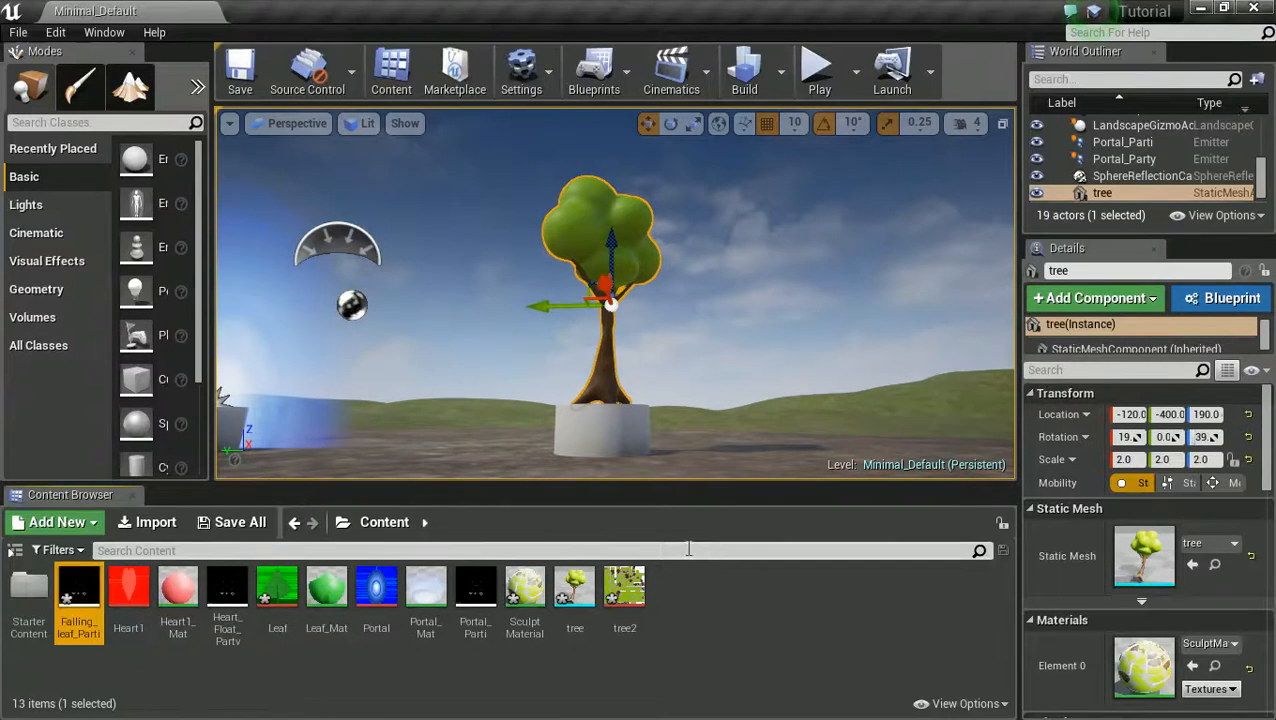
# - Open Falling_leaf_Parti and assign Leaf_Mat as the material in the emitter's Required module
pyautogui.doubleClick(84, 601)
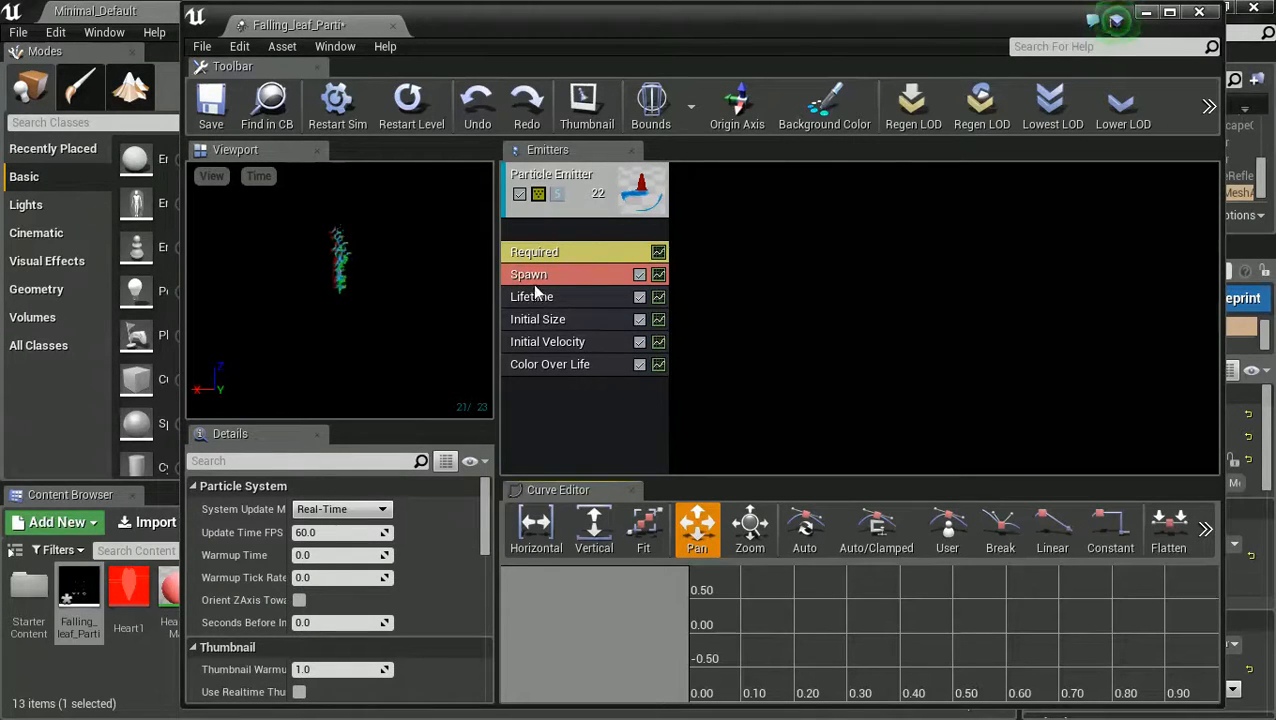
pyautogui.click(540, 252)
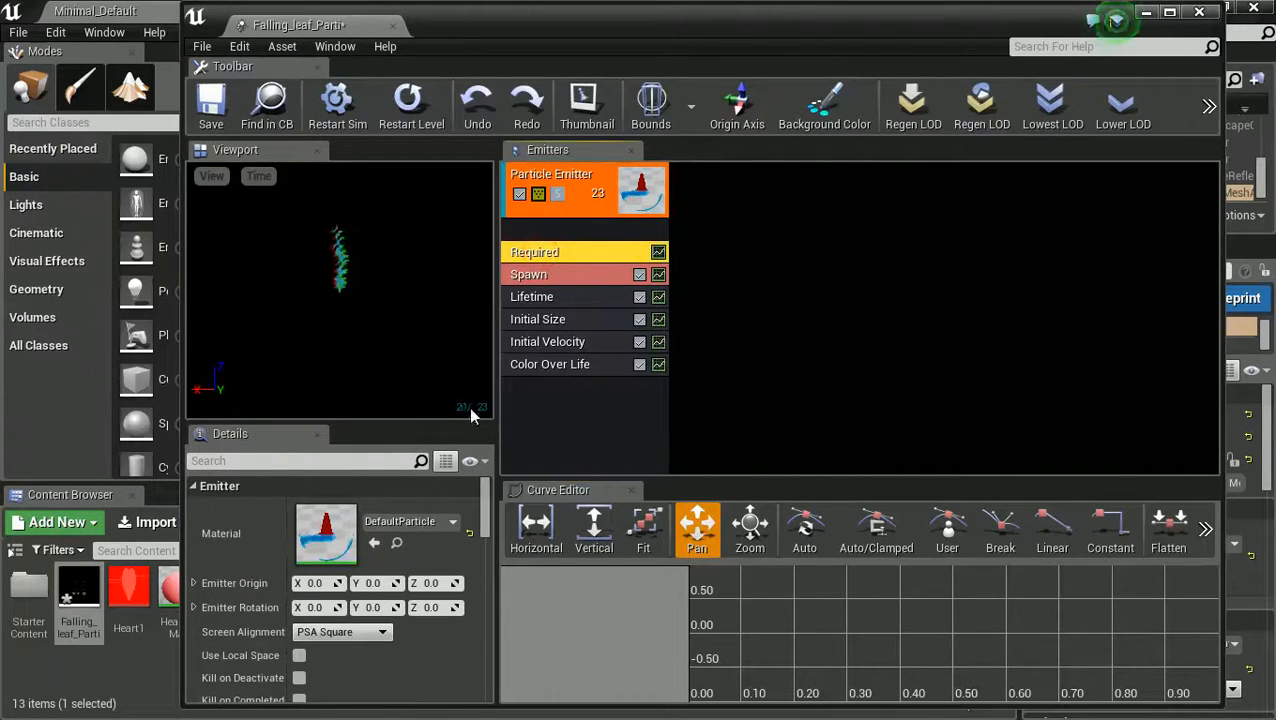
pyautogui.moveTo(534, 26); pyautogui.dragTo(577, 30)
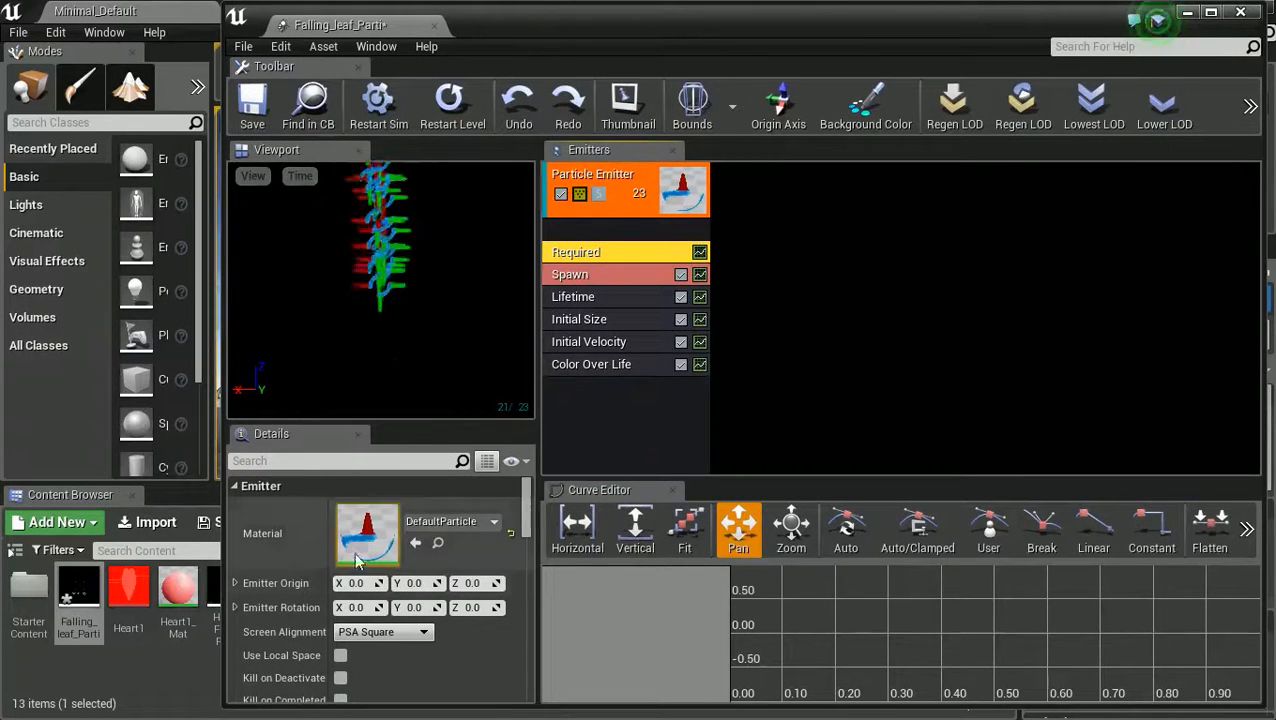
pyautogui.moveTo(551, 36); pyautogui.dragTo(724, 42)
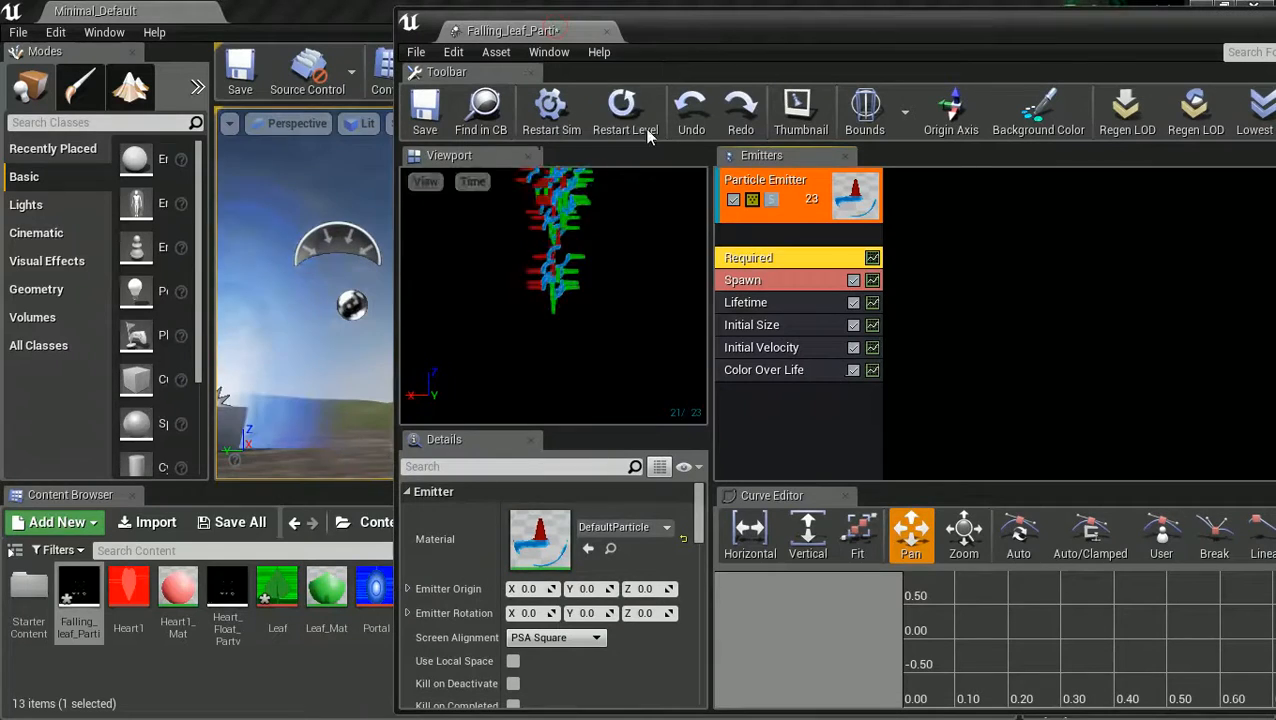
pyautogui.moveTo(327, 590); pyautogui.dragTo(545, 553)
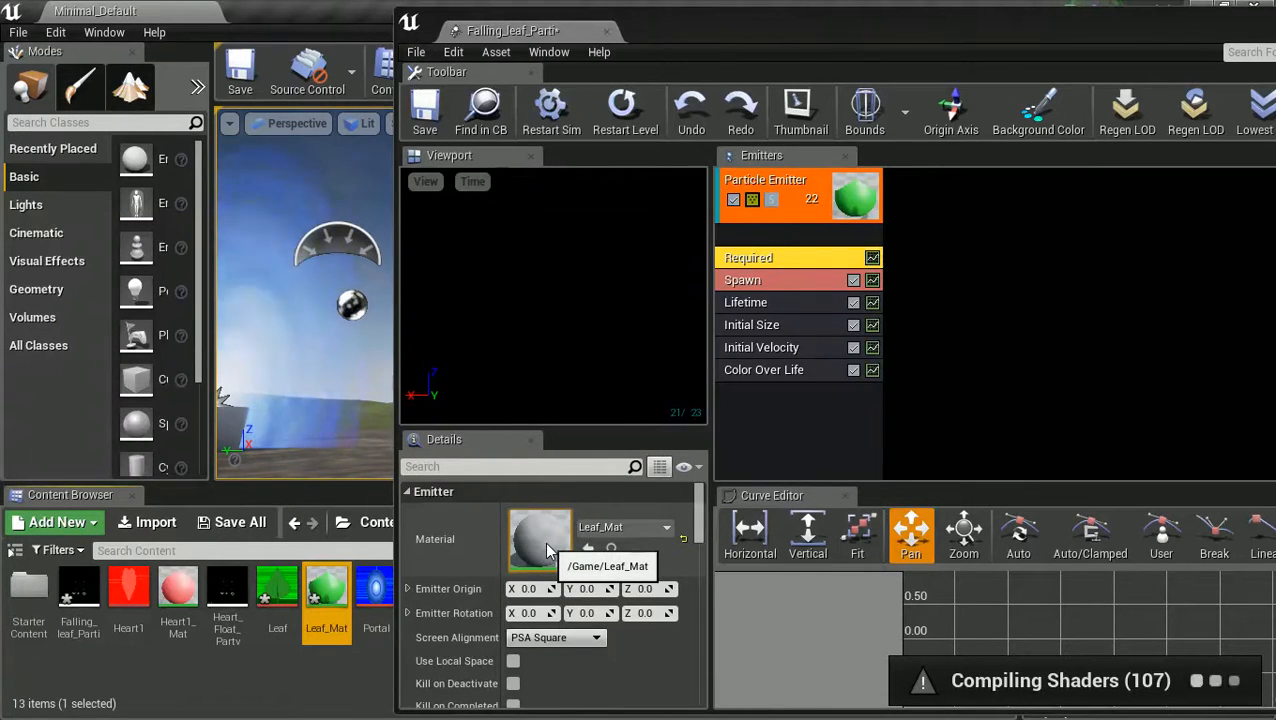
# - Place Falling_leaf_Parti in the crown of the tree in the level and save the particle system
pyautogui.moveTo(694, 31); pyautogui.dragTo(1008, 50)
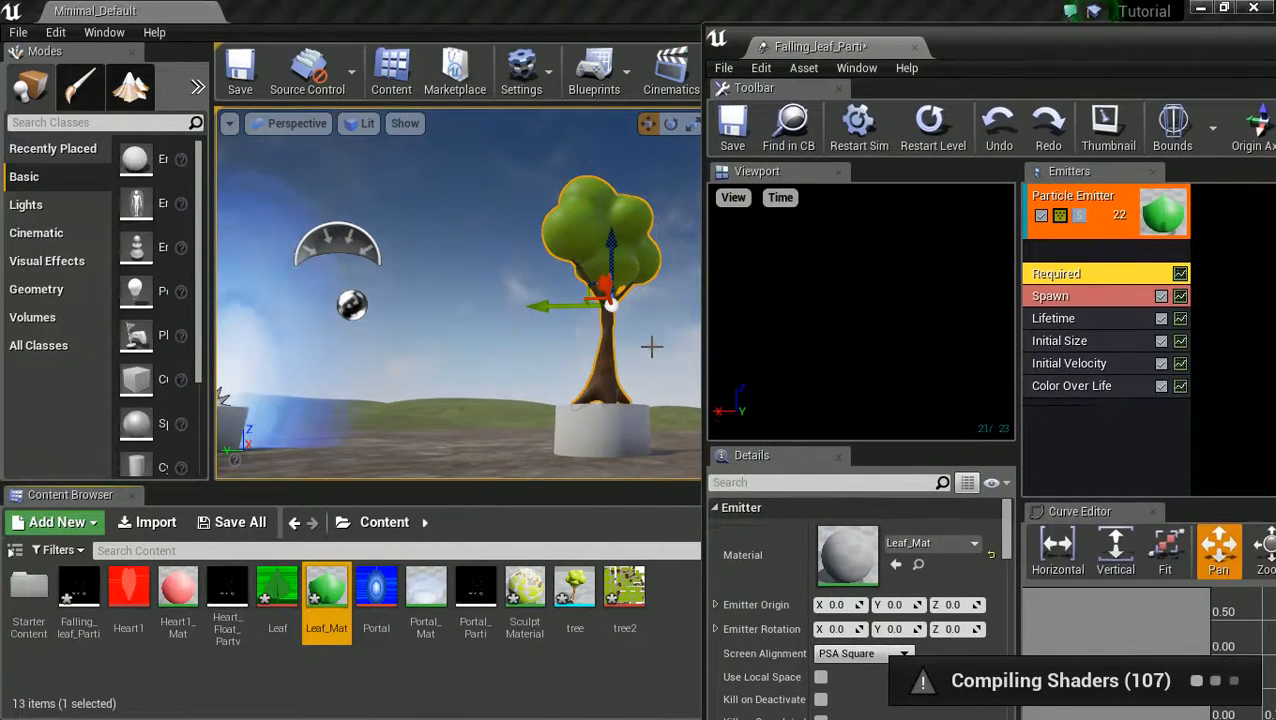
pyautogui.moveTo(652, 346); pyautogui.dragTo(600, 396, button='right')
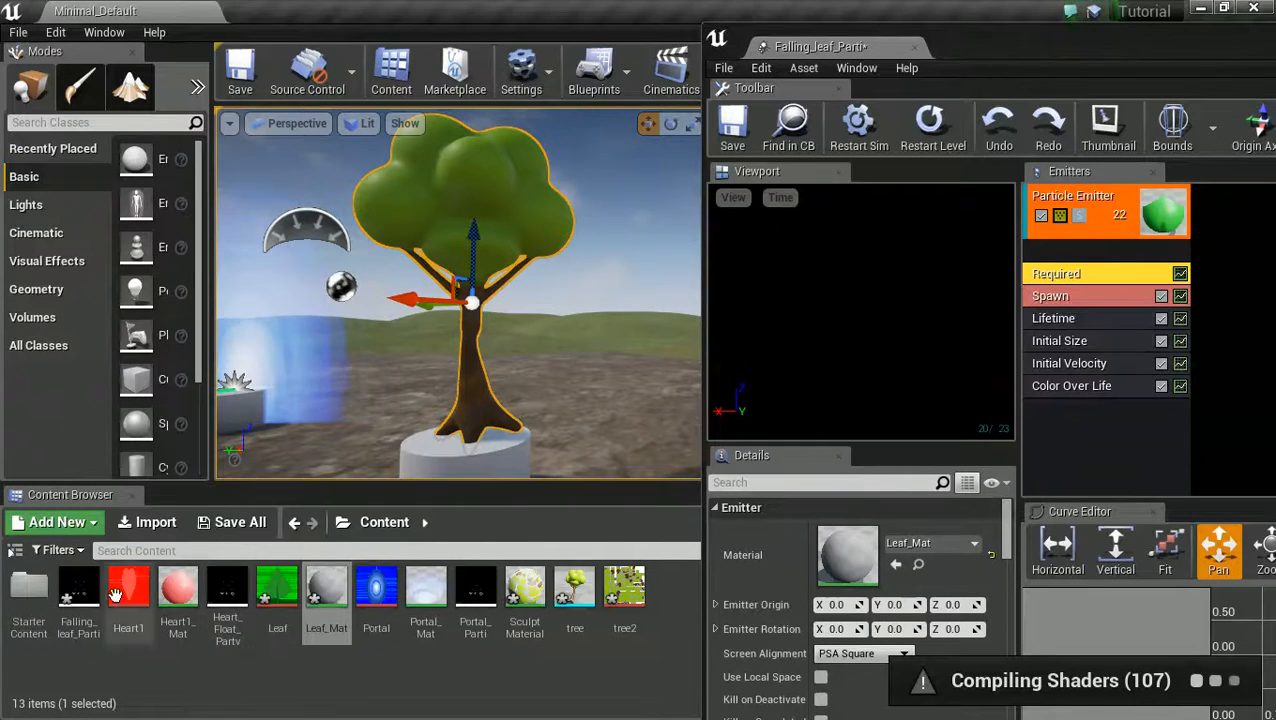
pyautogui.moveTo(88, 598); pyautogui.dragTo(465, 217)
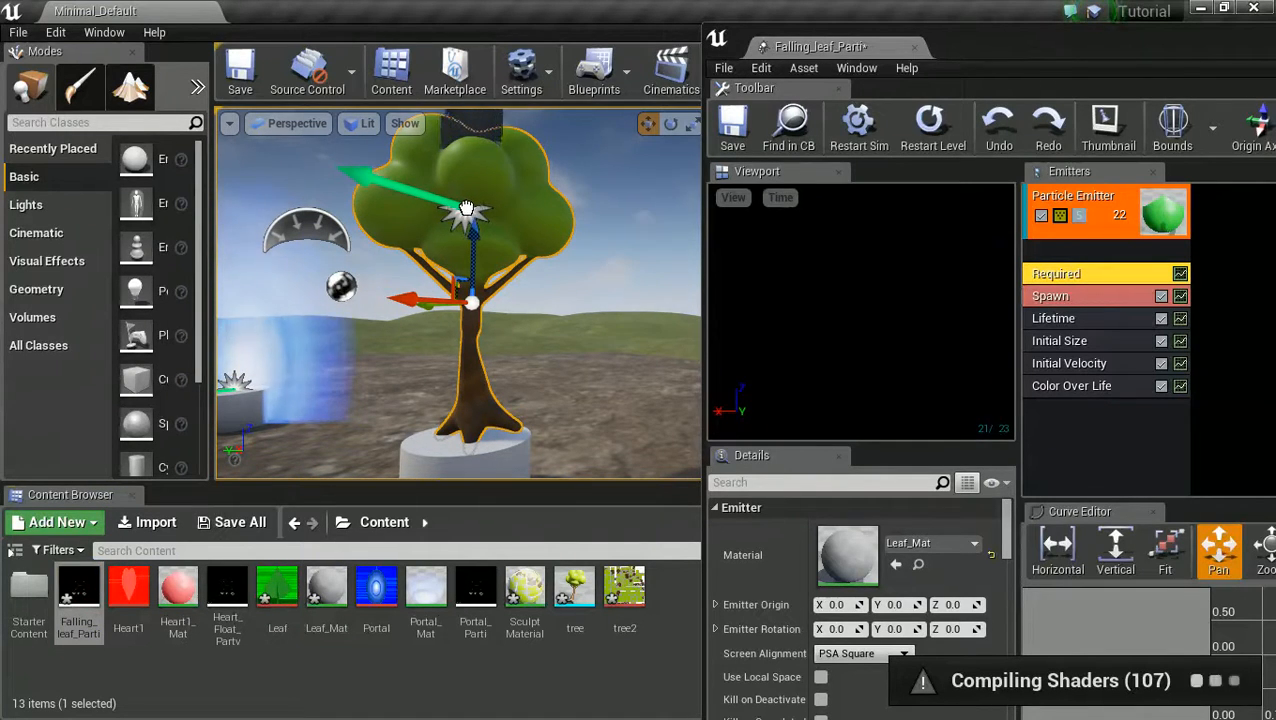
pyautogui.moveTo(466, 208); pyautogui.dragTo(470, 212)
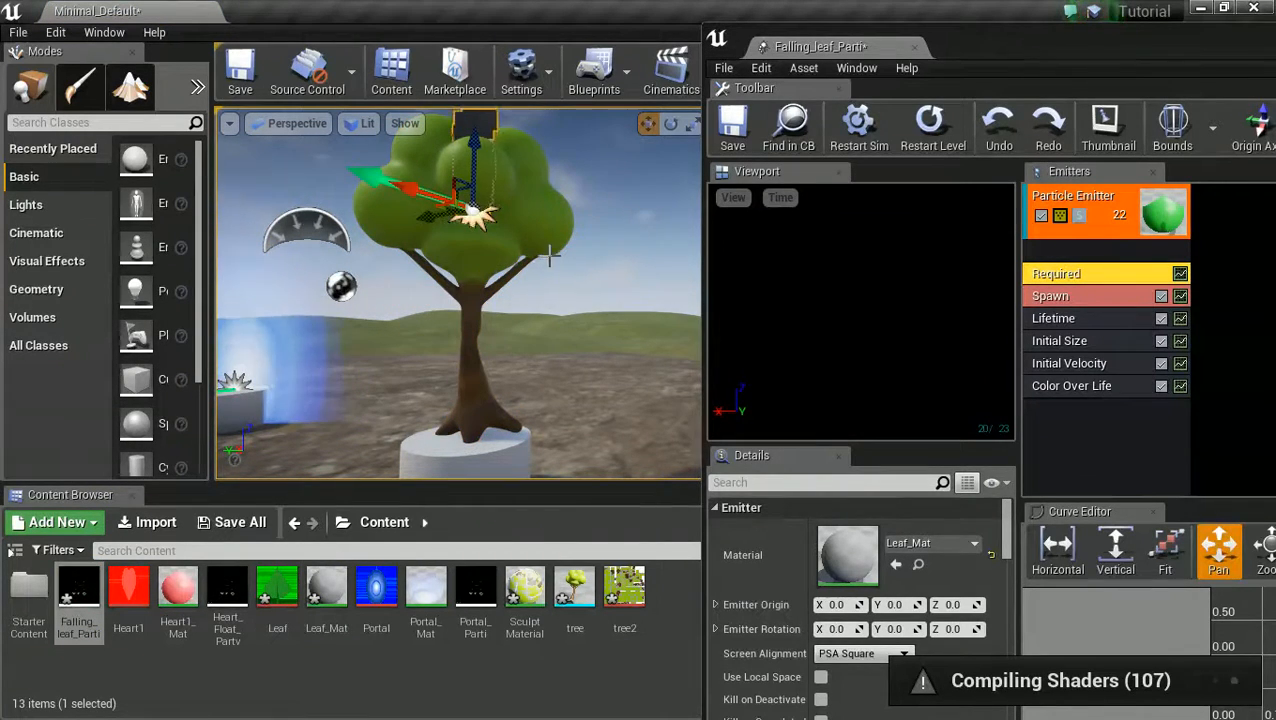
pyautogui.click(733, 120)
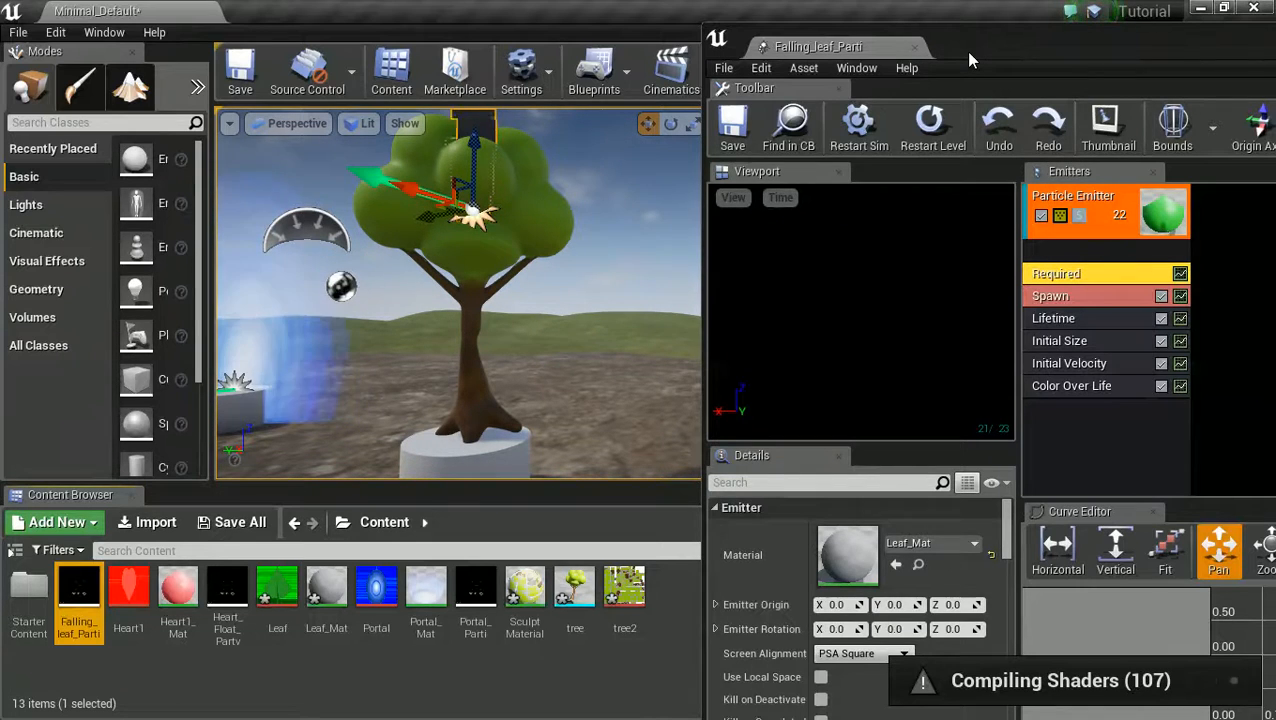
# - Examine the leaf particles emitted from the tree's crown in the level from several angles
pyautogui.moveTo(968, 60); pyautogui.dragTo(1068, 49)
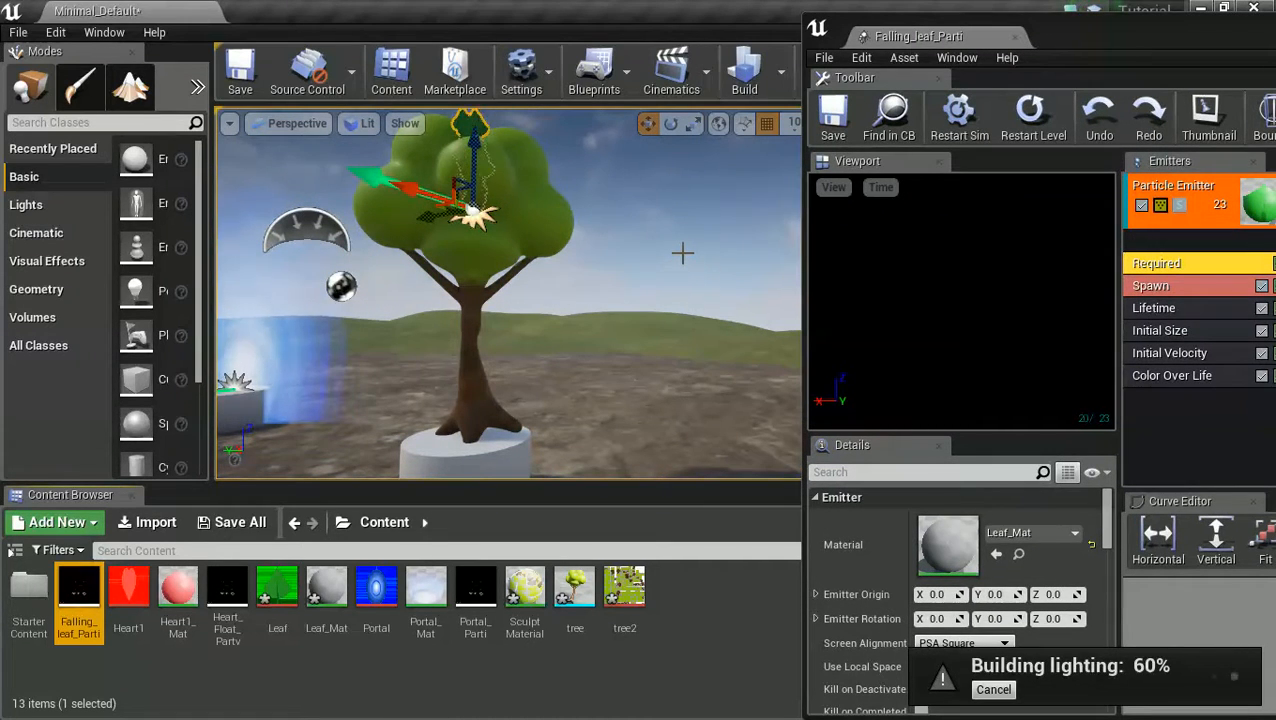
pyautogui.press('f')
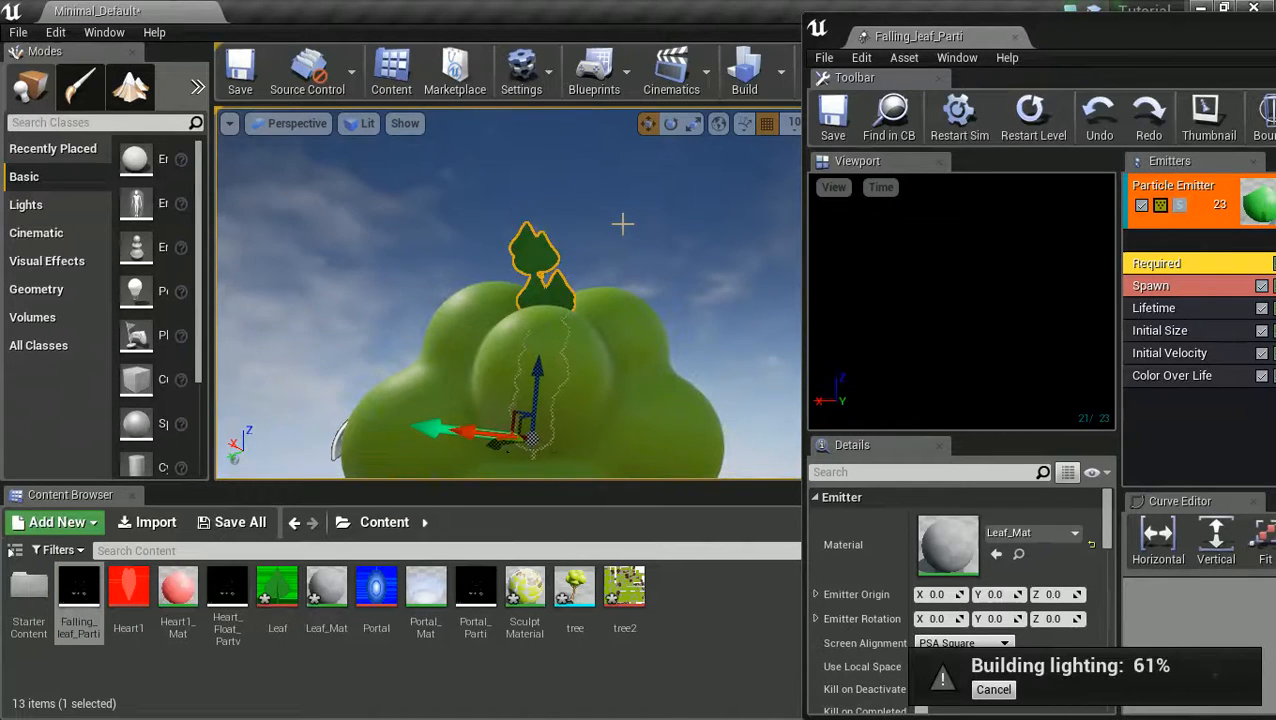
pyautogui.moveTo(622, 224)
pyautogui.mouseDown(button='right')
pyautogui.moveTo(622, 285)
pyautogui.moveTo(619, 214)
pyautogui.moveTo(626, 250)
pyautogui.moveTo(636, 215)
pyautogui.mouseUp(button='right')
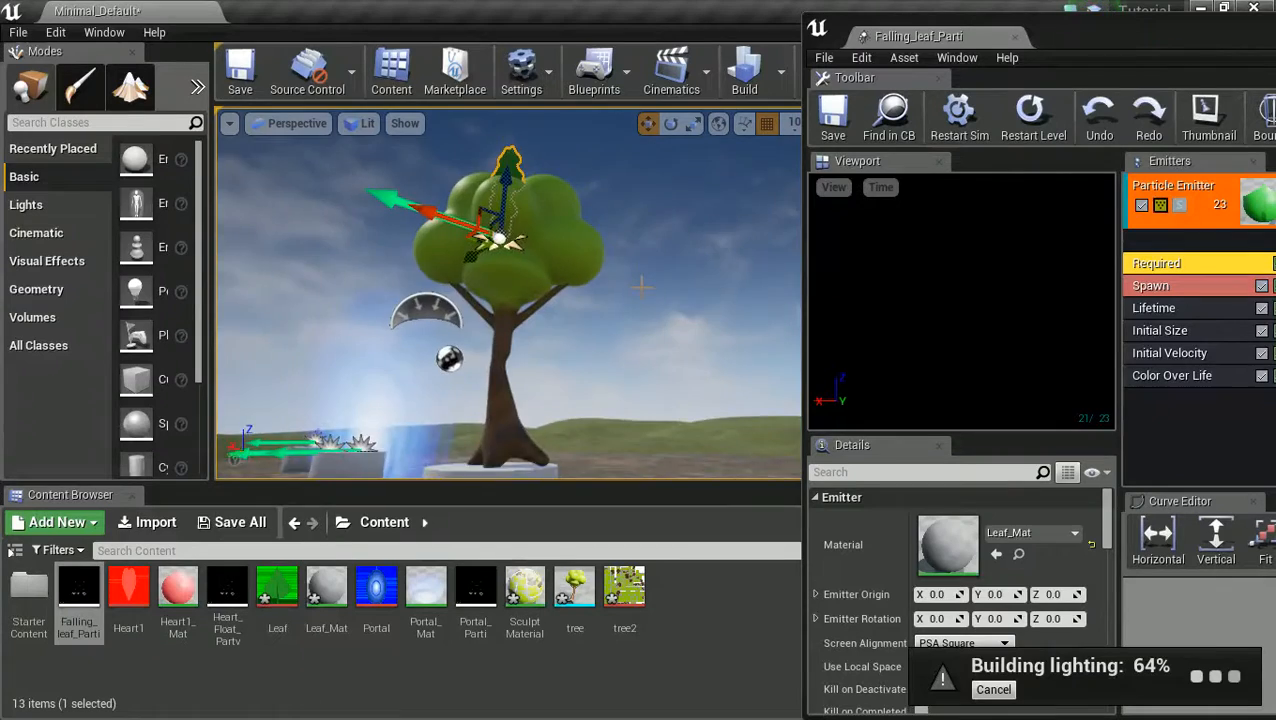
pyautogui.moveTo(615, 212); pyautogui.dragTo(650, 405, button='right')
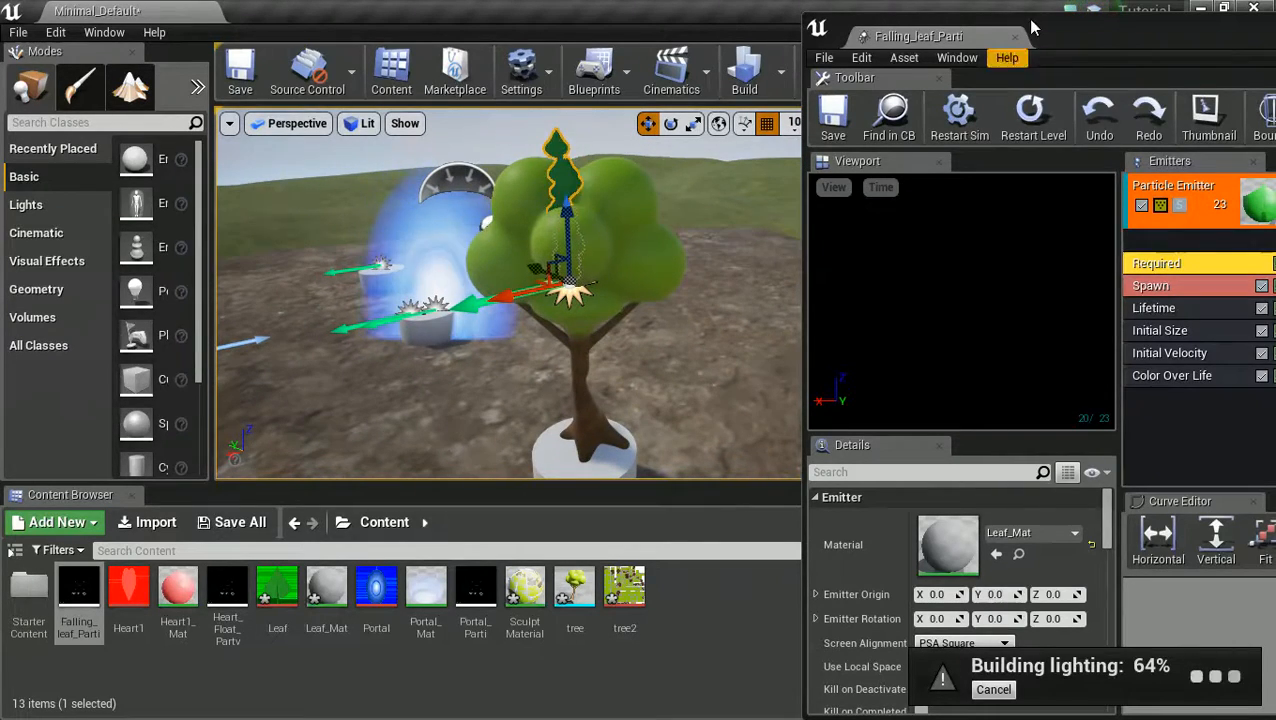
pyautogui.moveTo(1076, 30); pyautogui.dragTo(983, 36)
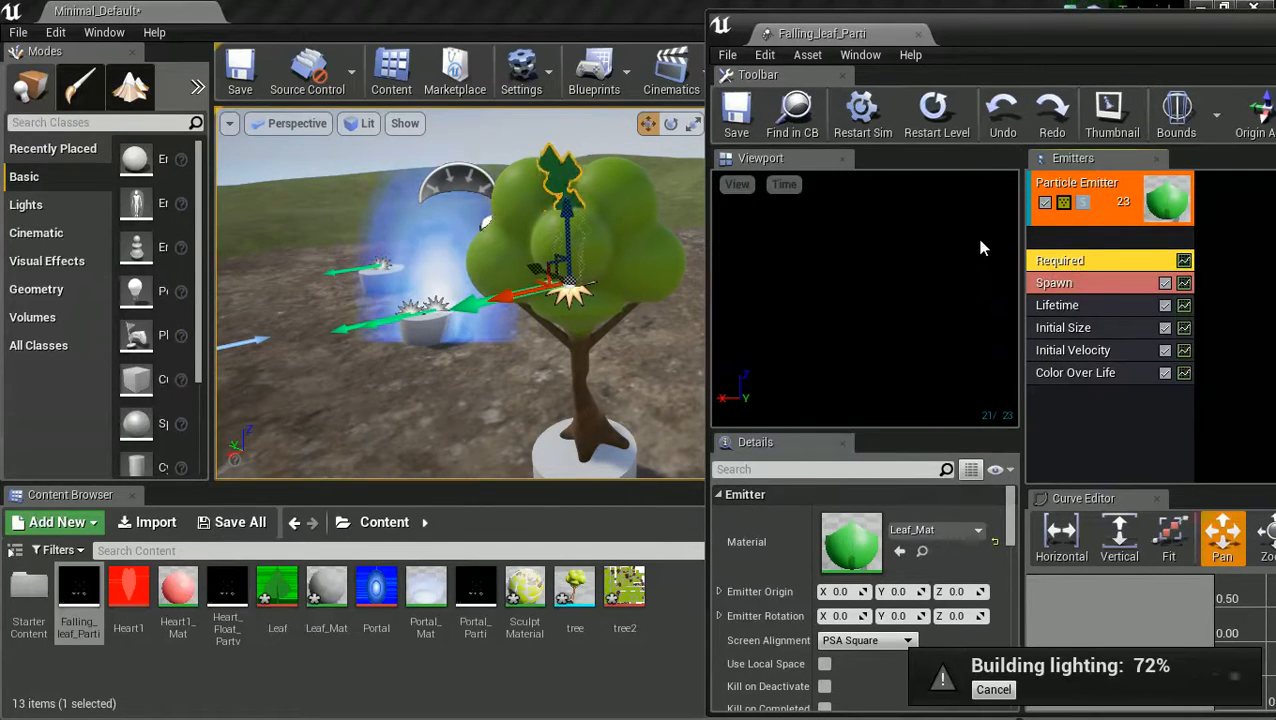
pyautogui.scroll(-5, 893, 556)
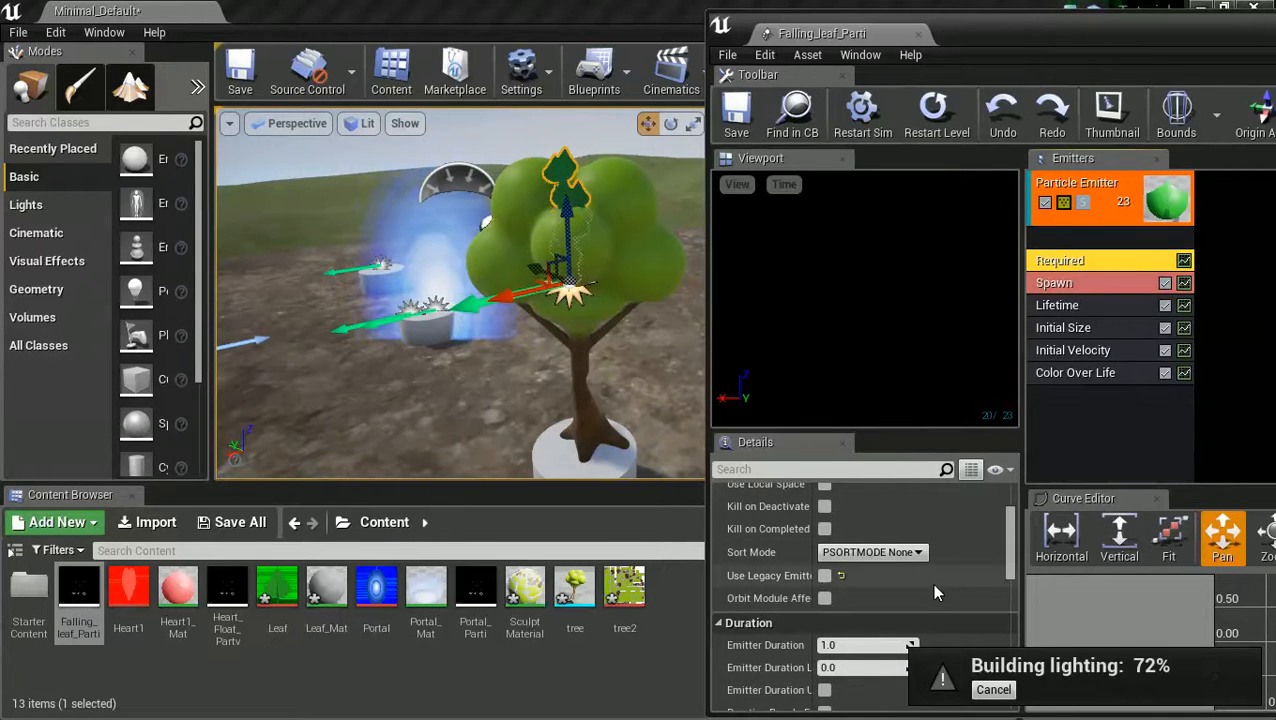
pyautogui.scroll(-3, 928, 592)
pyautogui.scroll(1, 925, 598)
pyautogui.scroll(-1, 925, 598)
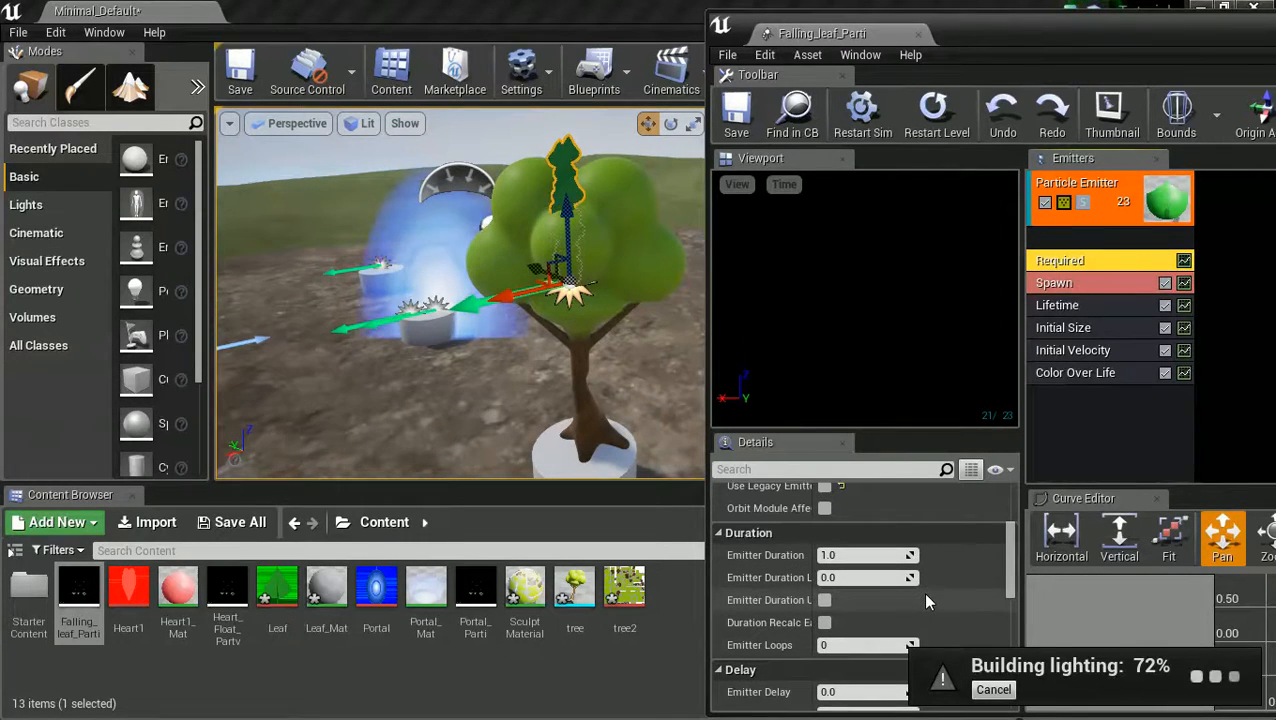
pyautogui.scroll(3, 925, 600)
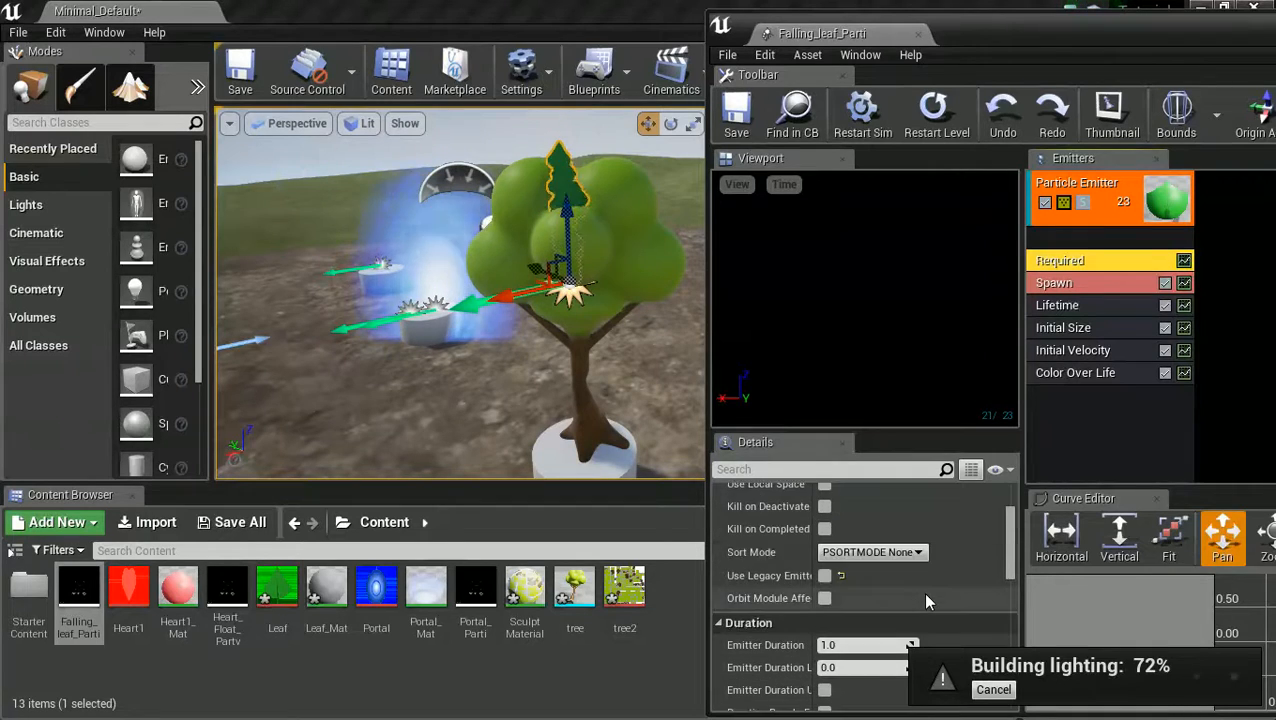
pyautogui.scroll(2, 928, 600)
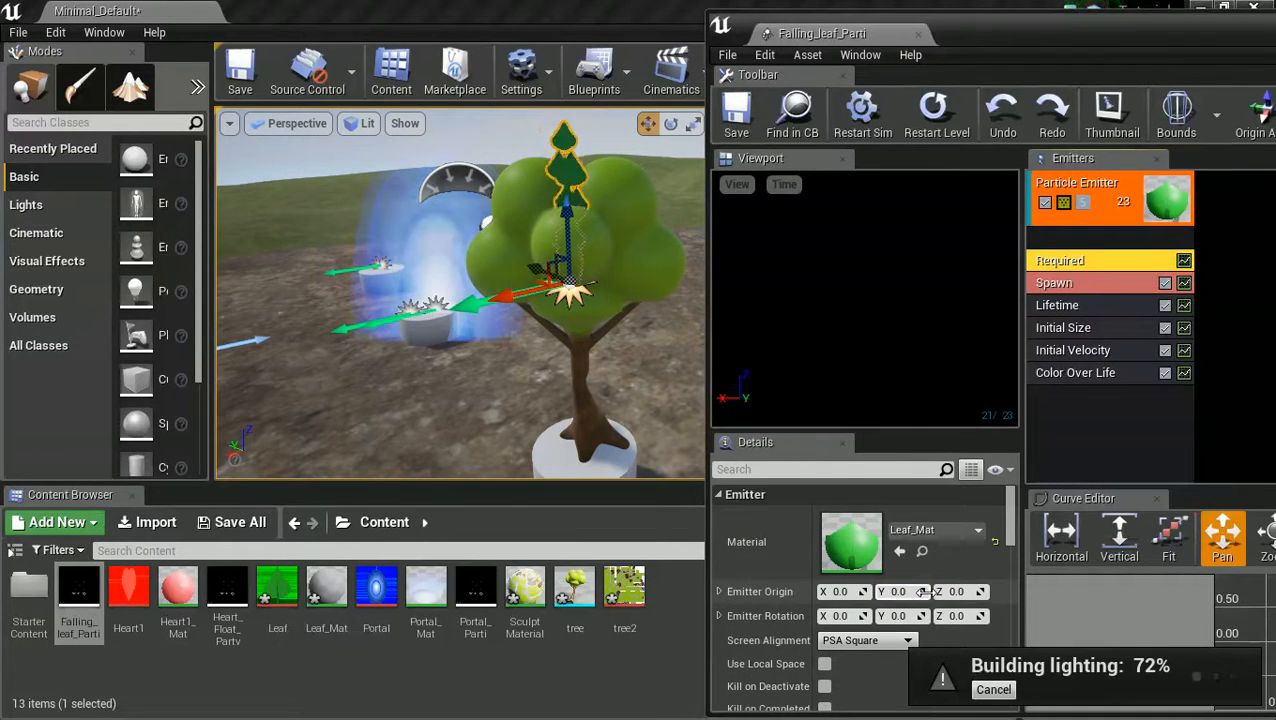
# - Lower the constant spawn rate in the emitter's Spawn module to about 0.89
pyautogui.click(1070, 284)
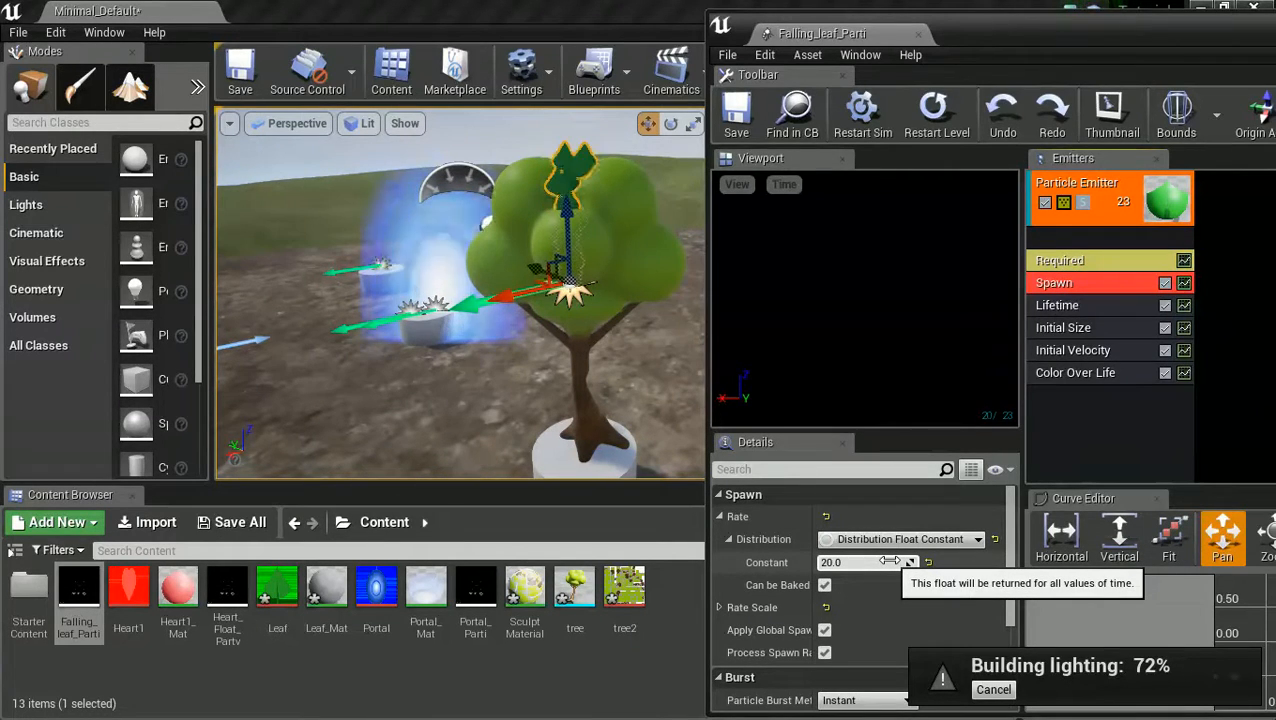
pyautogui.moveTo(890, 561); pyautogui.dragTo(823, 573)
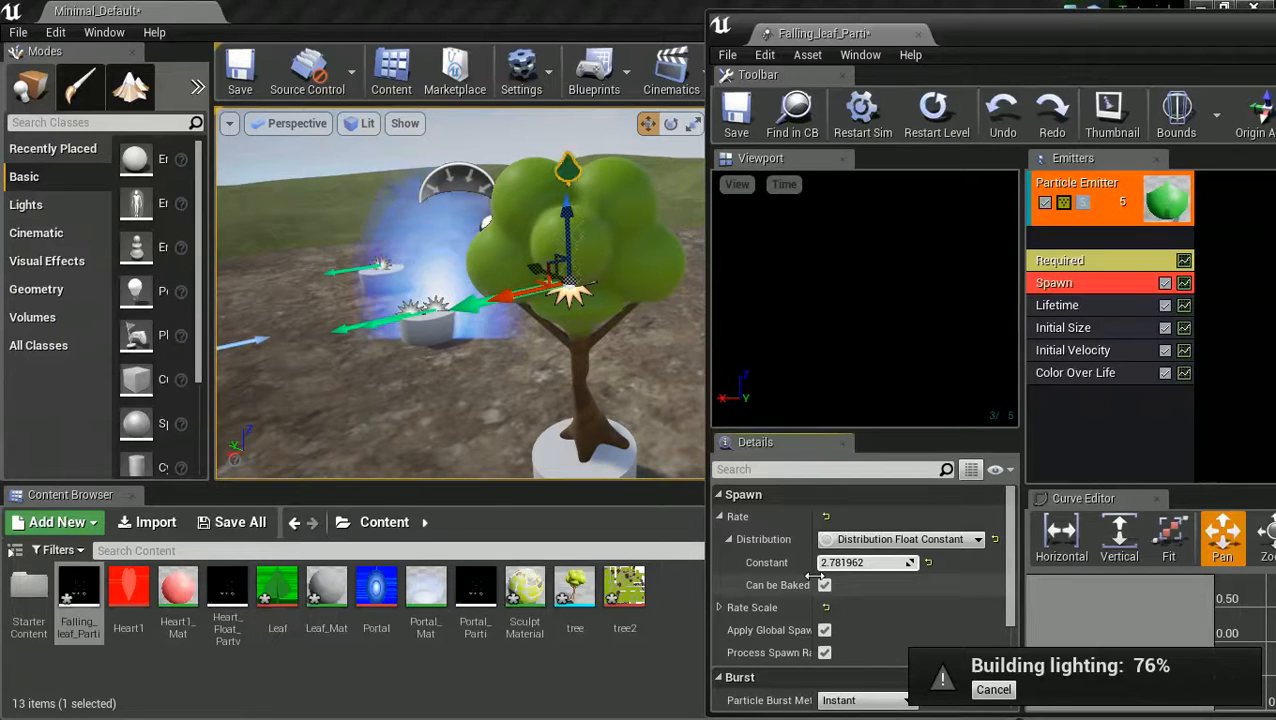
pyautogui.moveTo(820, 578); pyautogui.dragTo(826, 567)
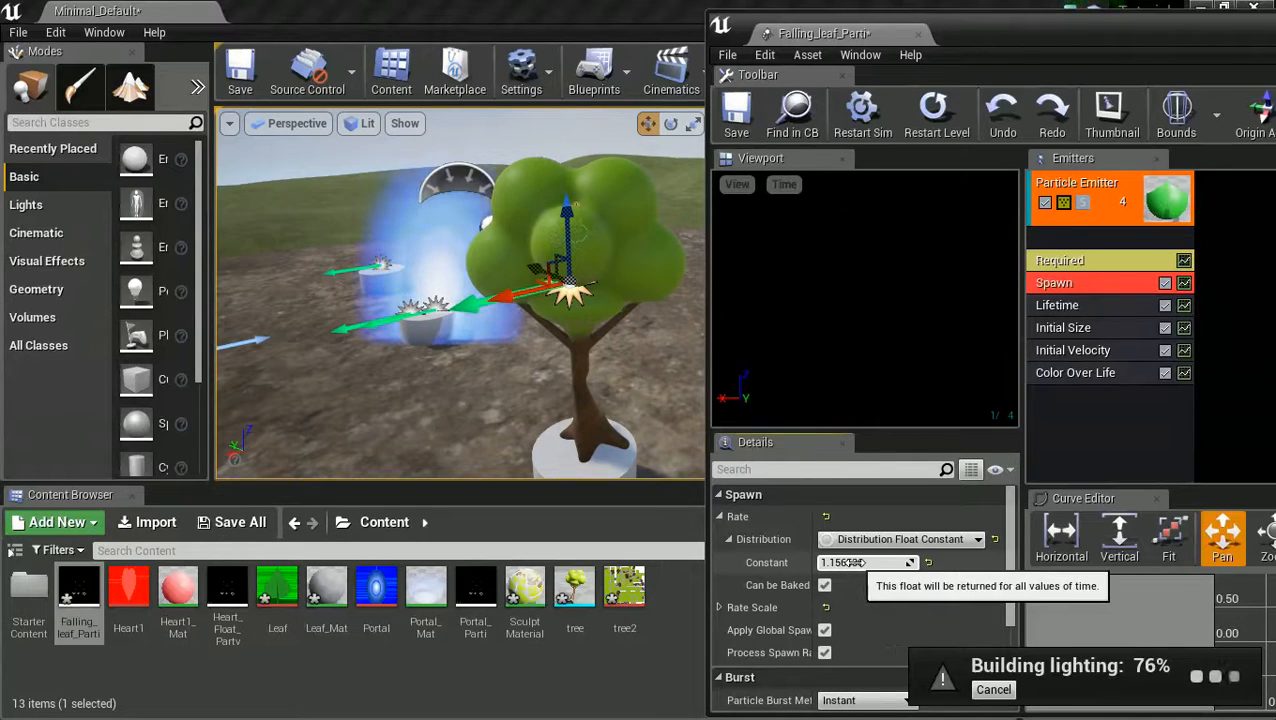
pyautogui.moveTo(850, 563); pyautogui.dragTo(846, 563)
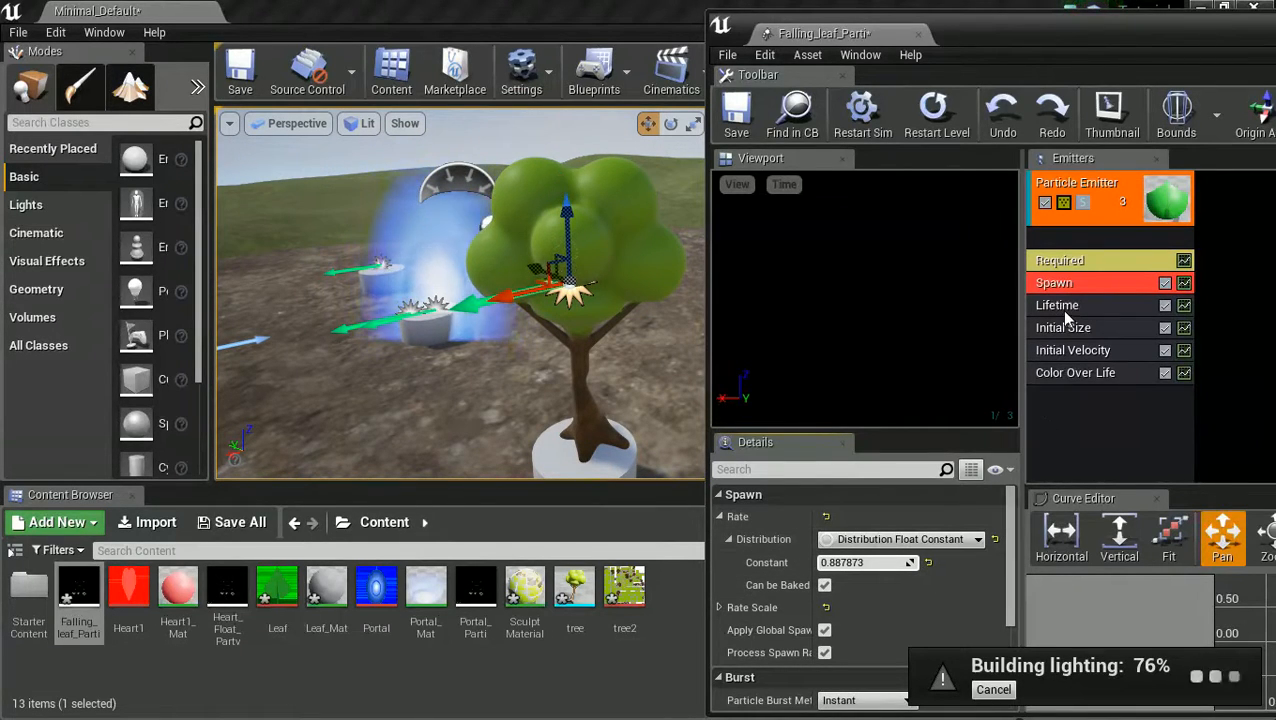
# - Move the Initial Velocity module above Lifetime and set its start velocity Z to about -234 maximum and -162 minimum
pyautogui.click(1066, 354)
pyautogui.moveTo(1068, 357); pyautogui.dragTo(1080, 313)
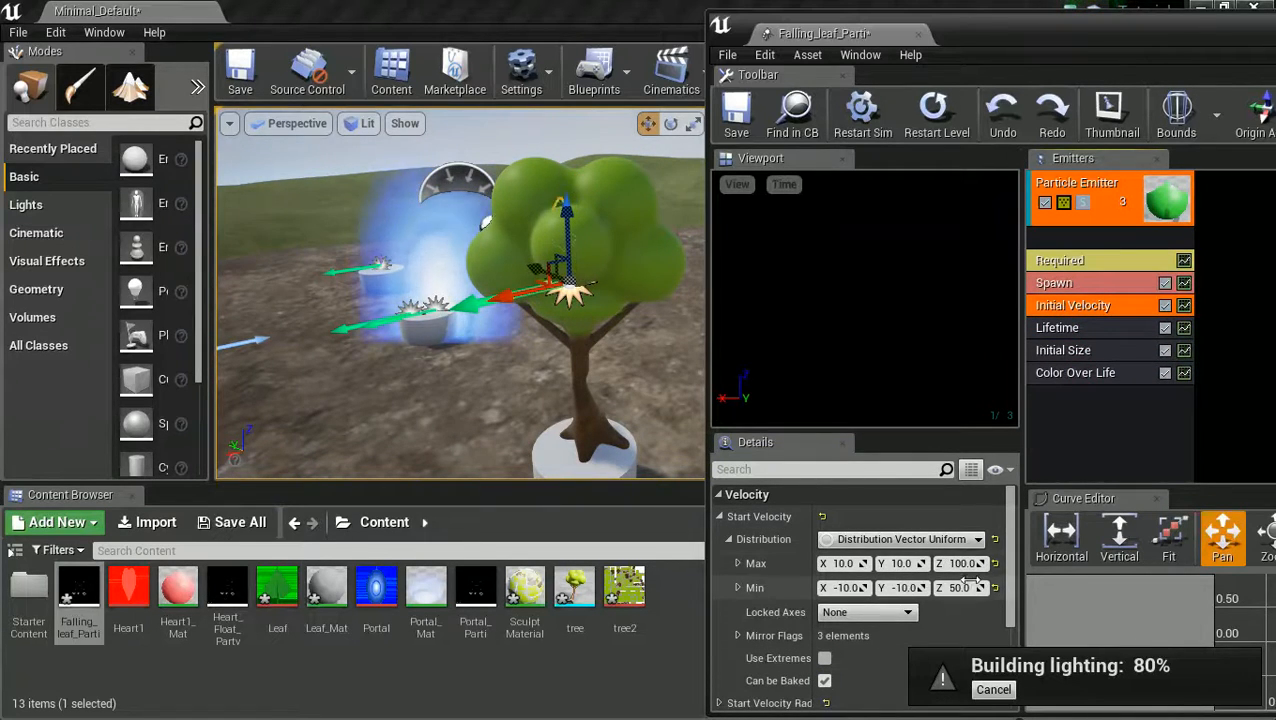
pyautogui.moveTo(1010, 563); pyautogui.dragTo(1045, 553)
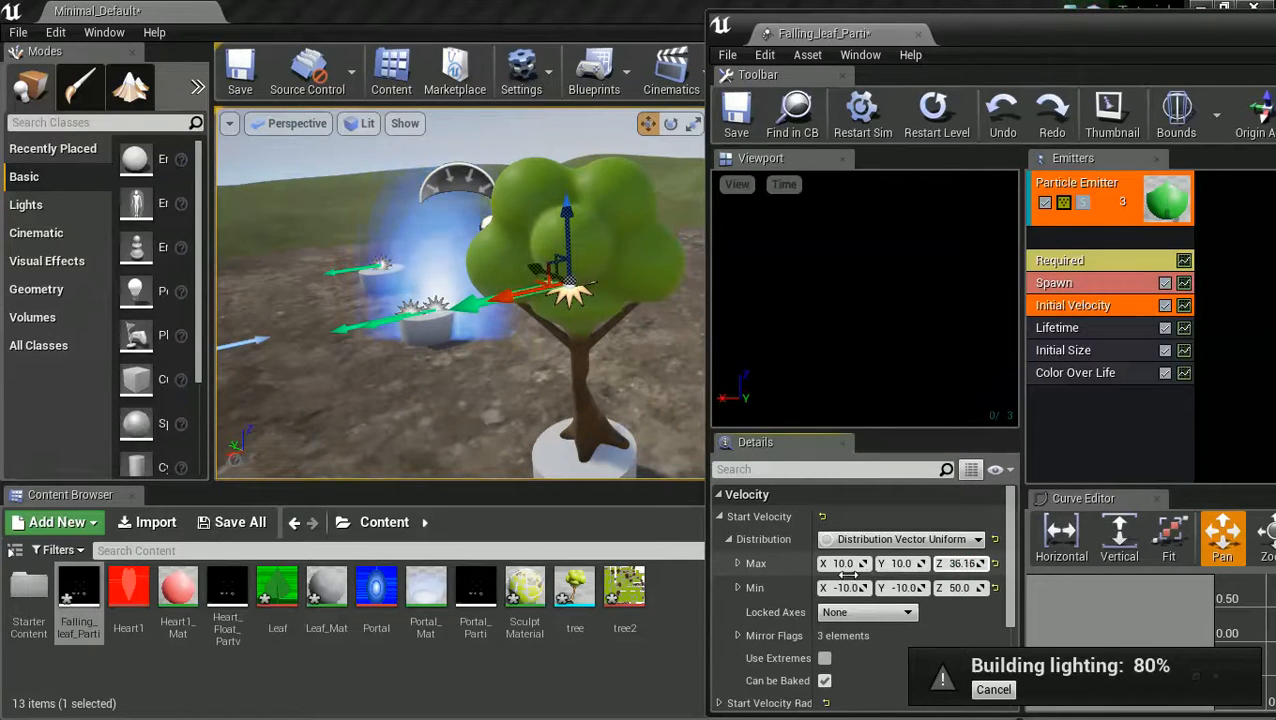
pyautogui.moveTo(744, 566); pyautogui.dragTo(691, 566)
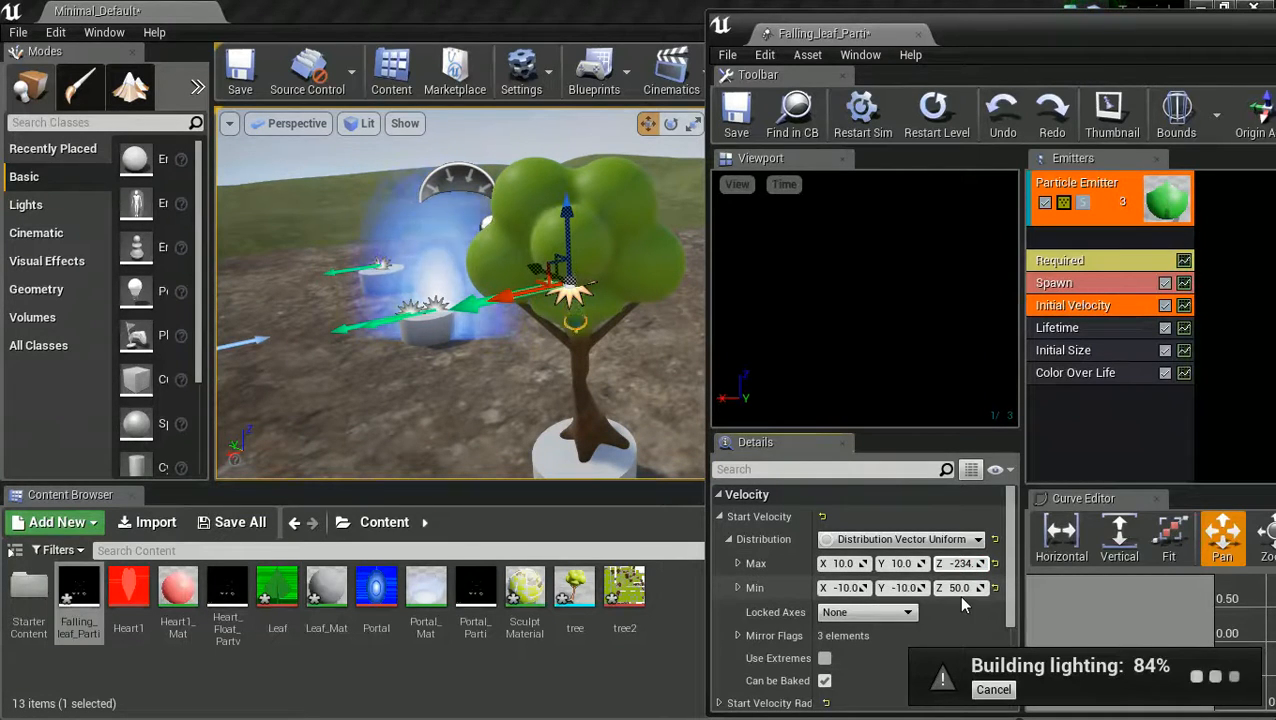
pyautogui.moveTo(962, 590); pyautogui.dragTo(942, 590)
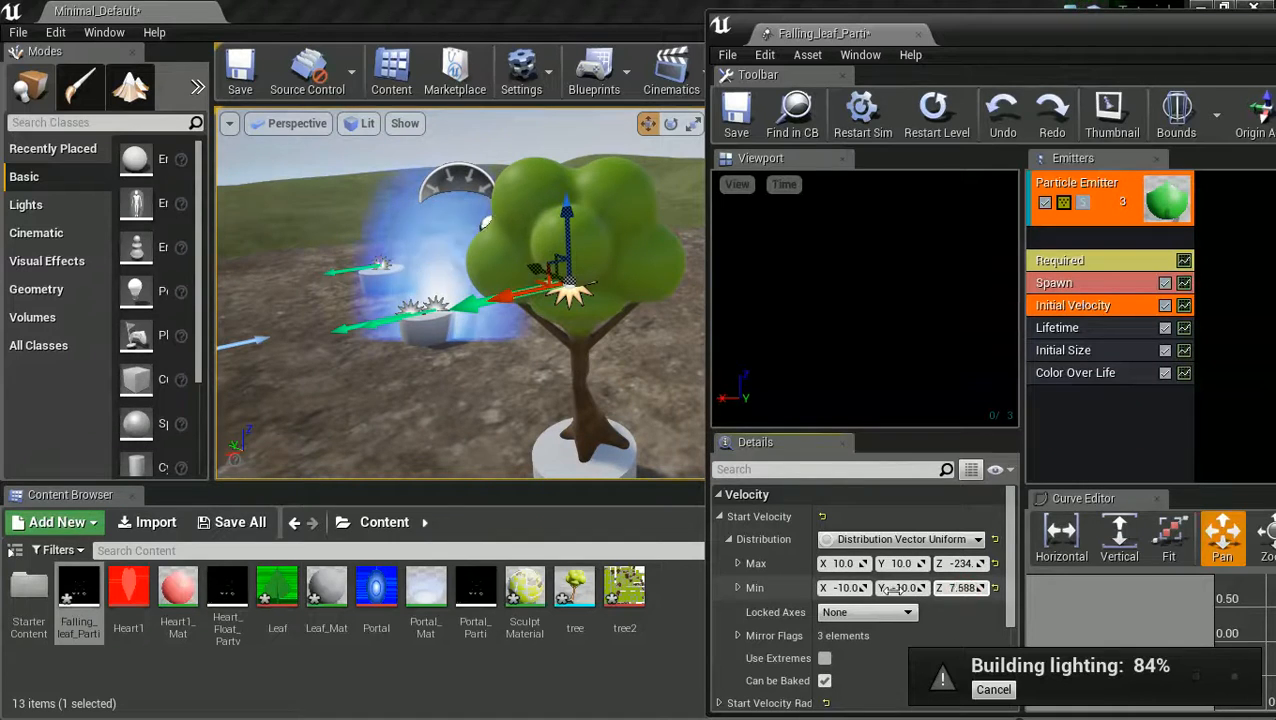
pyautogui.moveTo(781, 575); pyautogui.dragTo(699, 565)
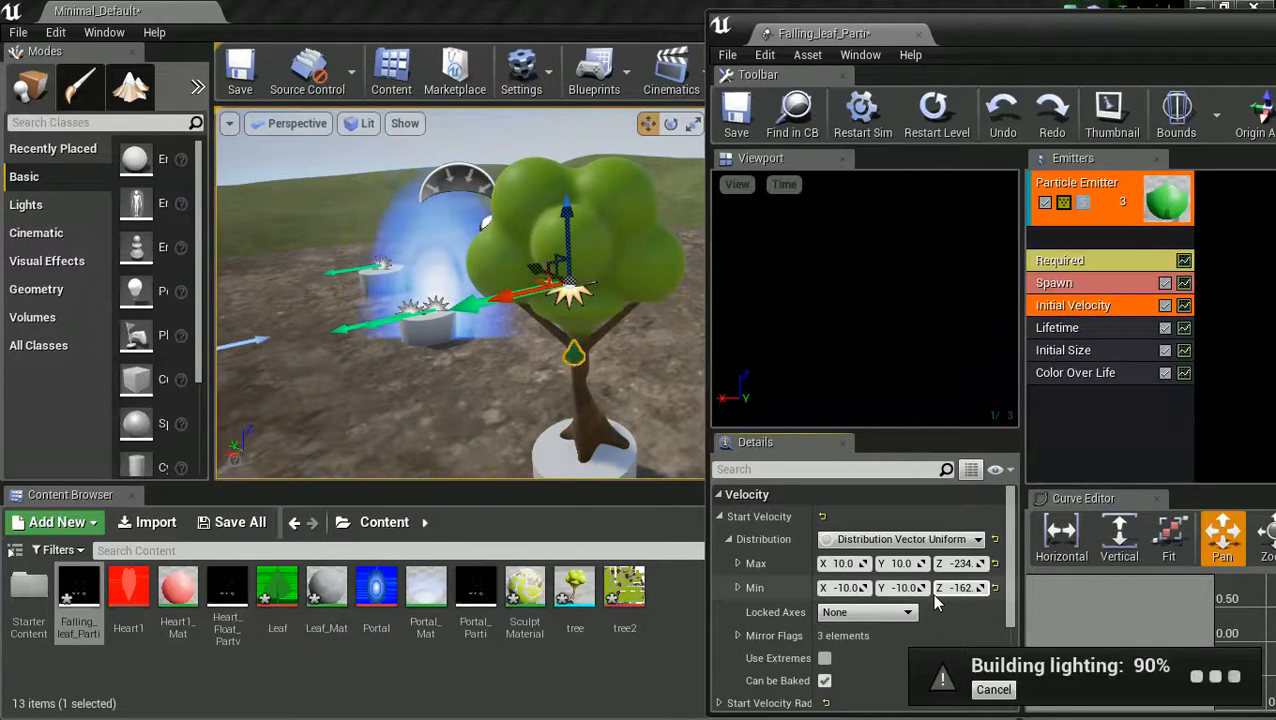
# - Adjust the start velocity's Z values to about -185 for Max and -150 for Min
pyautogui.moveTo(645, 415)
pyautogui.mouseDown()
pyautogui.moveTo(632, 448)
pyautogui.moveTo(647, 410)
pyautogui.mouseUp()
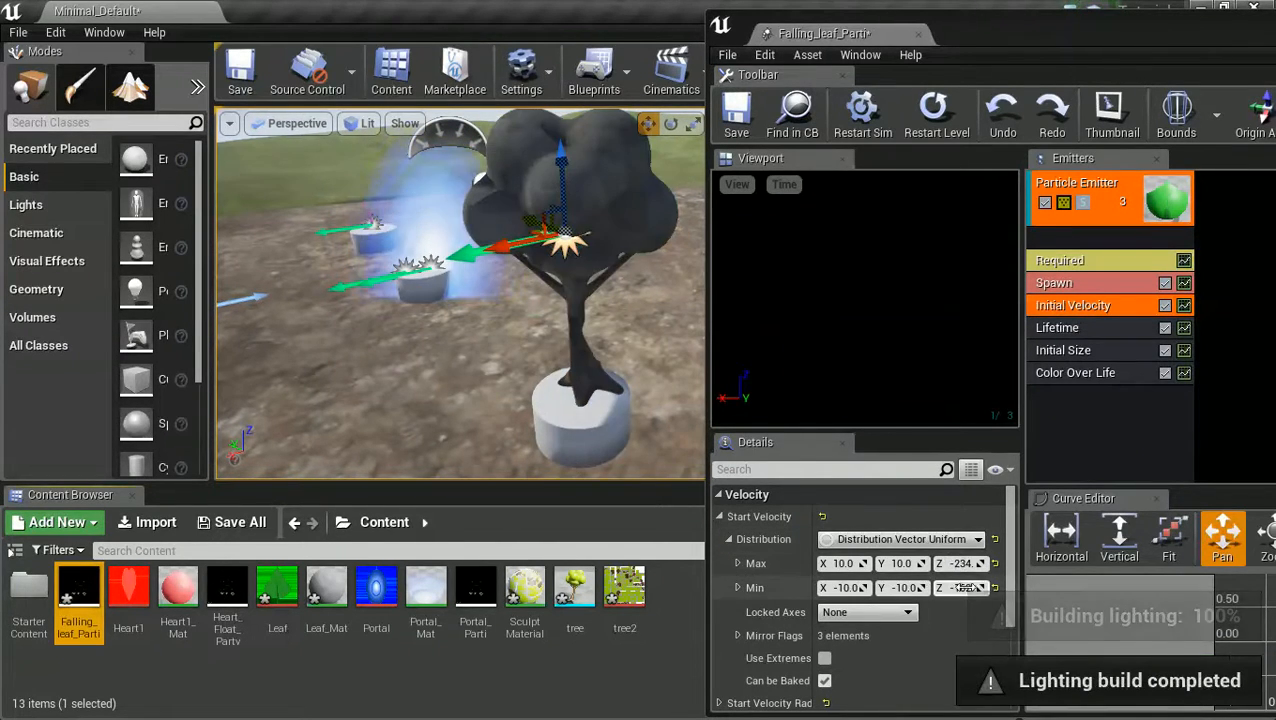
pyautogui.moveTo(965, 566); pyautogui.dragTo(975, 568)
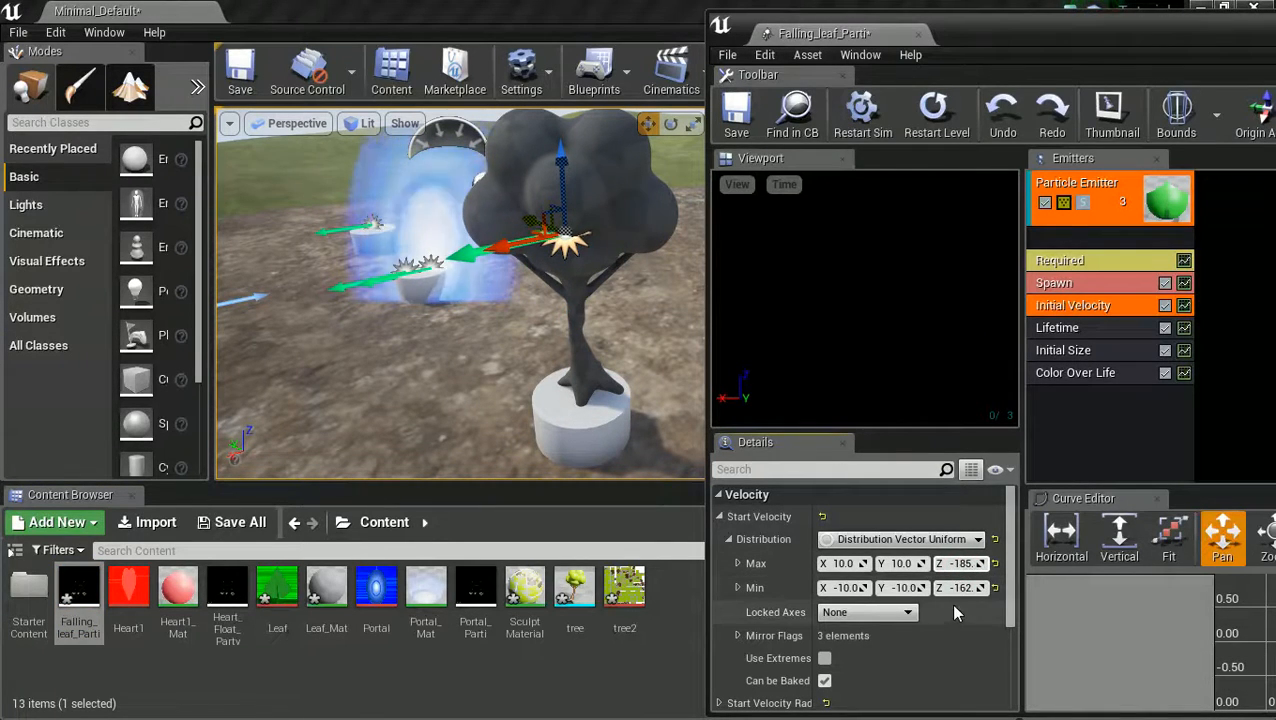
pyautogui.moveTo(965, 590); pyautogui.dragTo(968, 591)
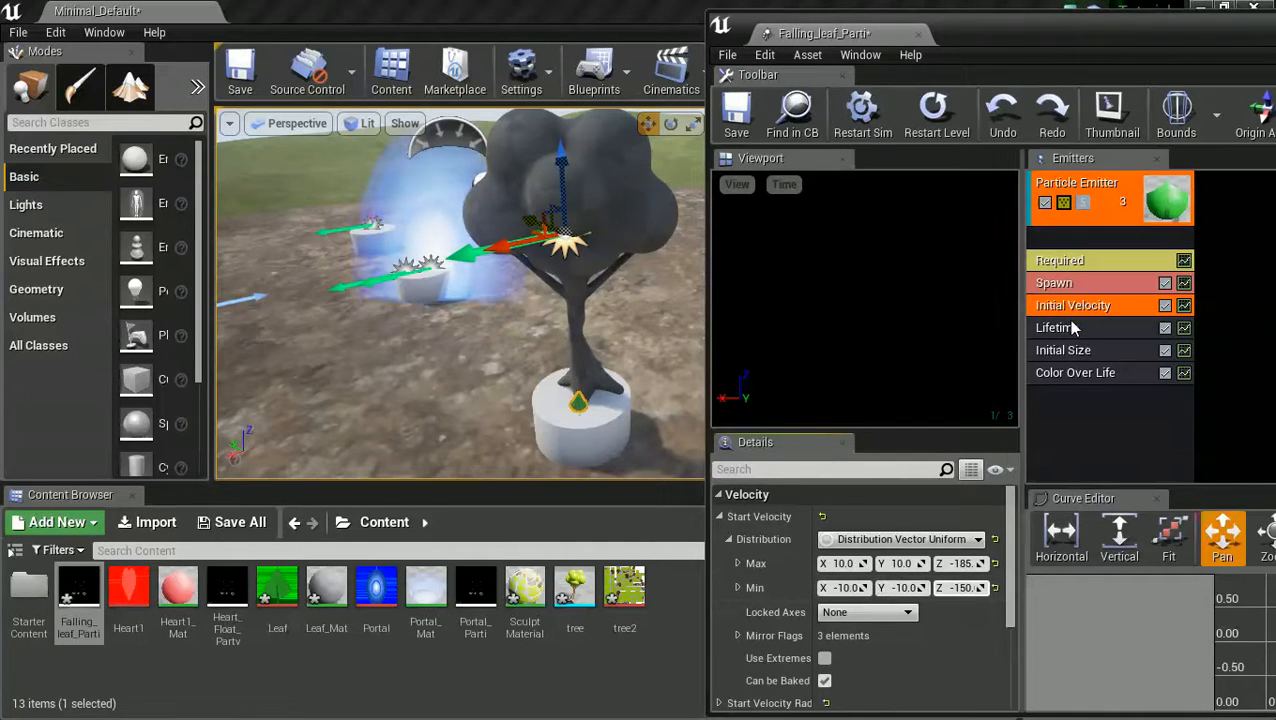
# - Set the Lifetime module's distribution to about 20.16 minimum and 44.23 maximum
pyautogui.click(1060, 260)
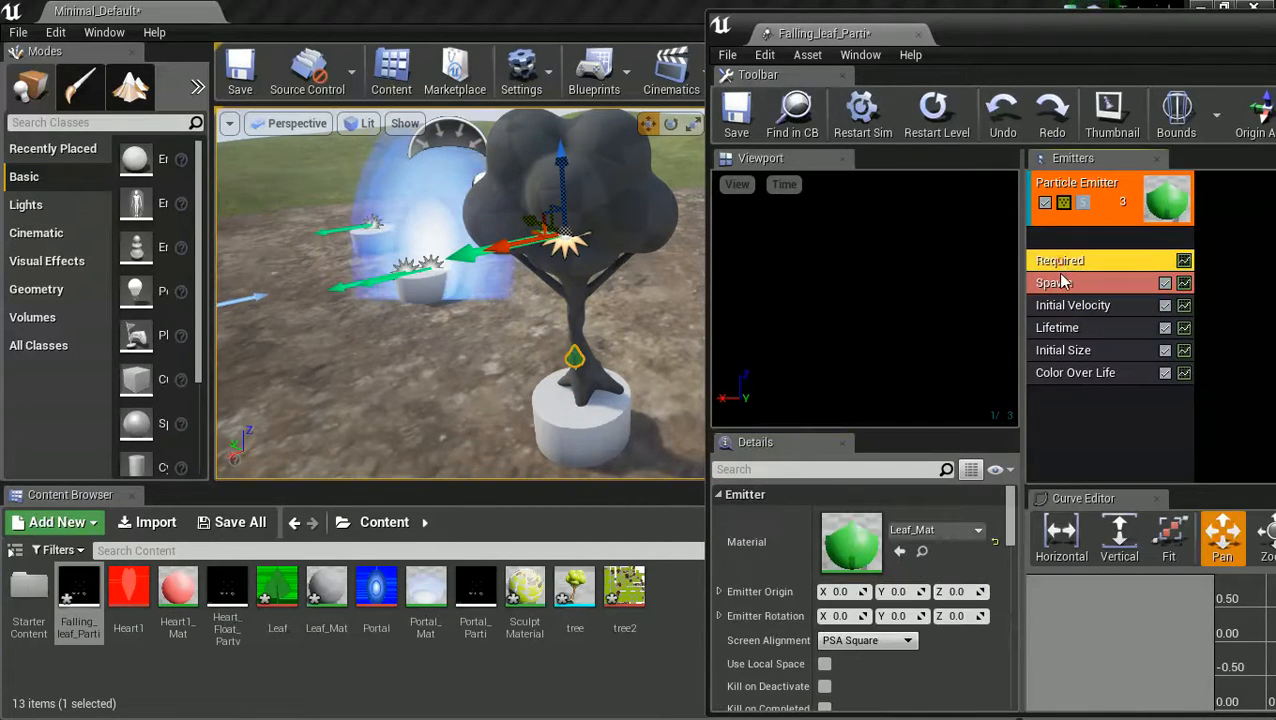
pyautogui.click(1072, 328)
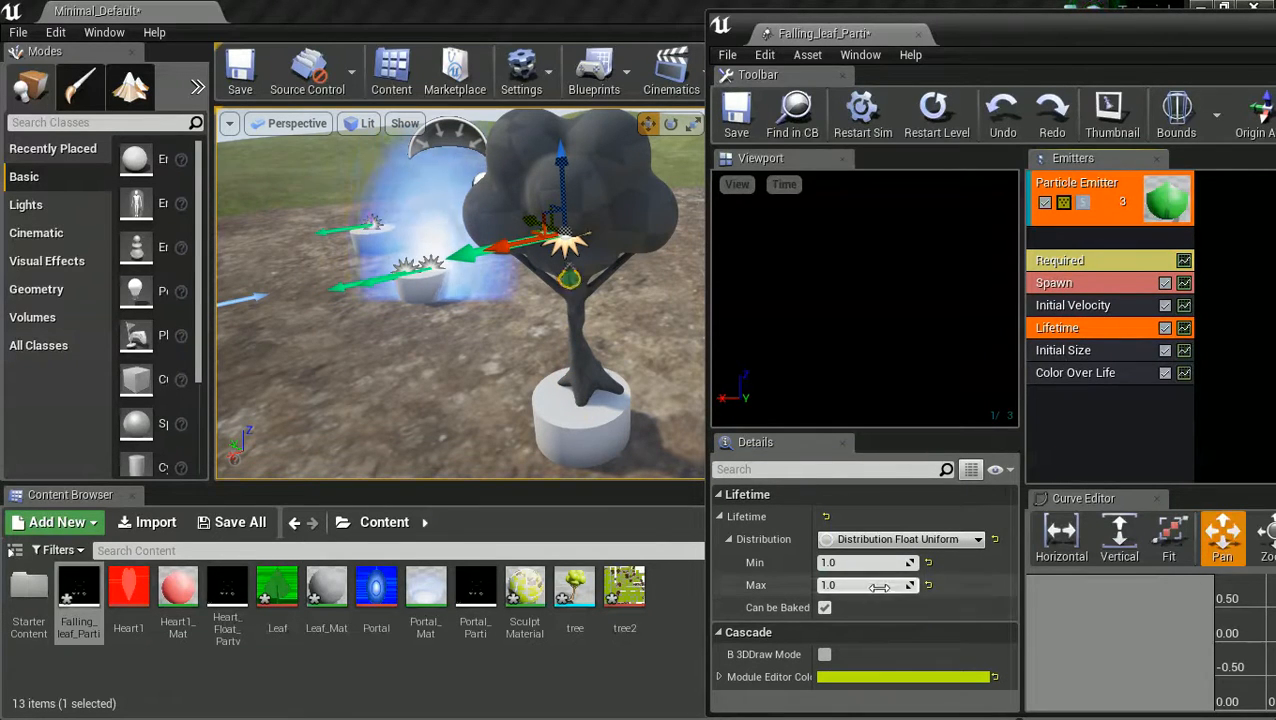
pyautogui.moveTo(845, 587); pyautogui.dragTo(1022, 587)
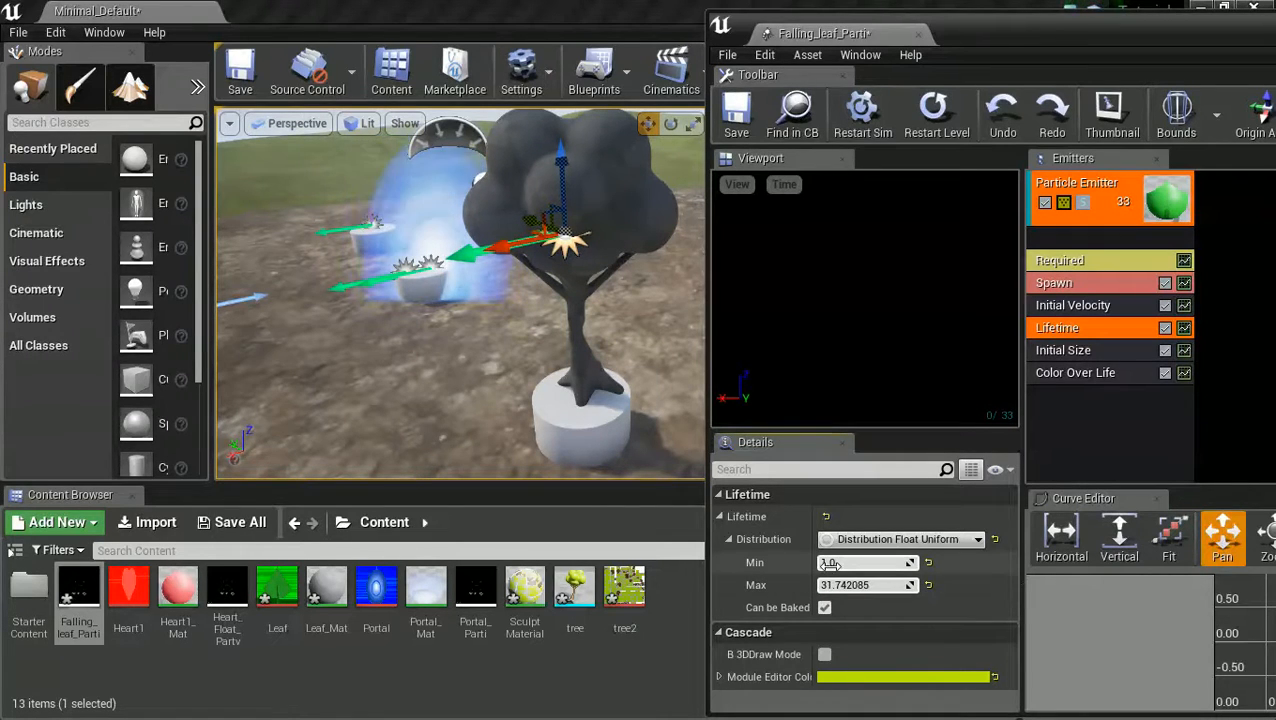
pyautogui.moveTo(835, 564); pyautogui.dragTo(930, 563)
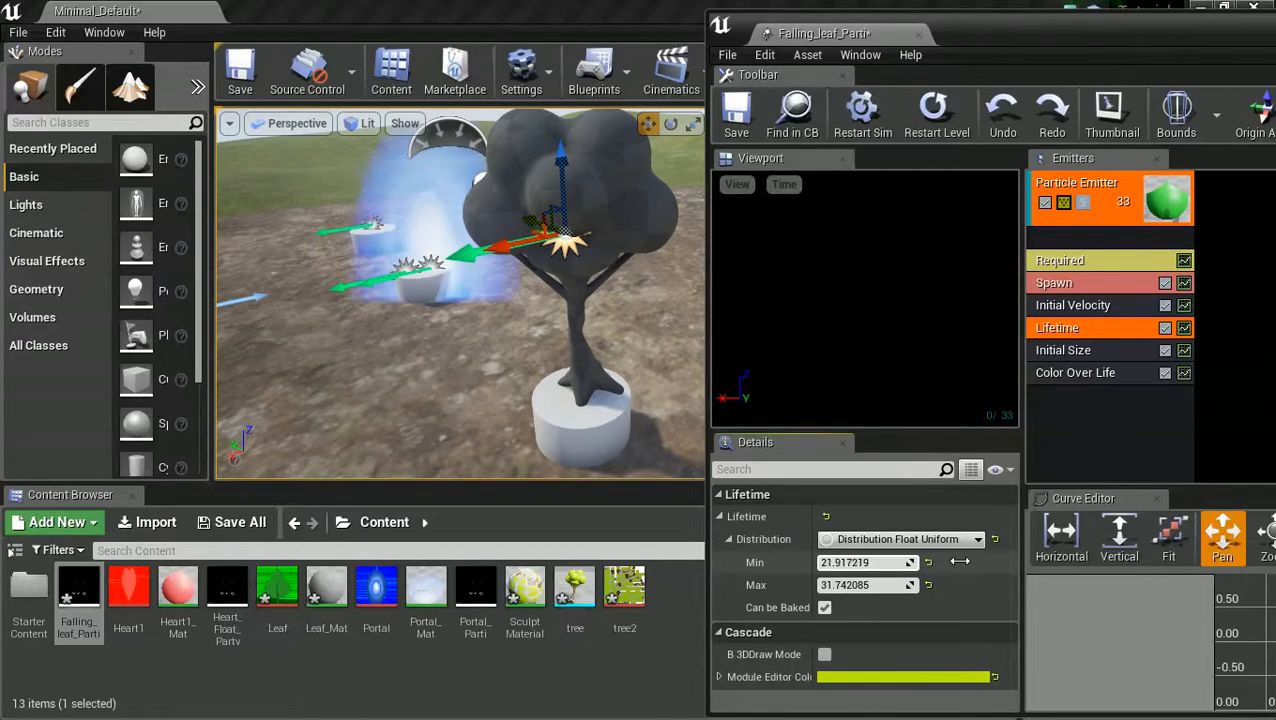
pyautogui.moveTo(818, 585); pyautogui.dragTo(829, 585)
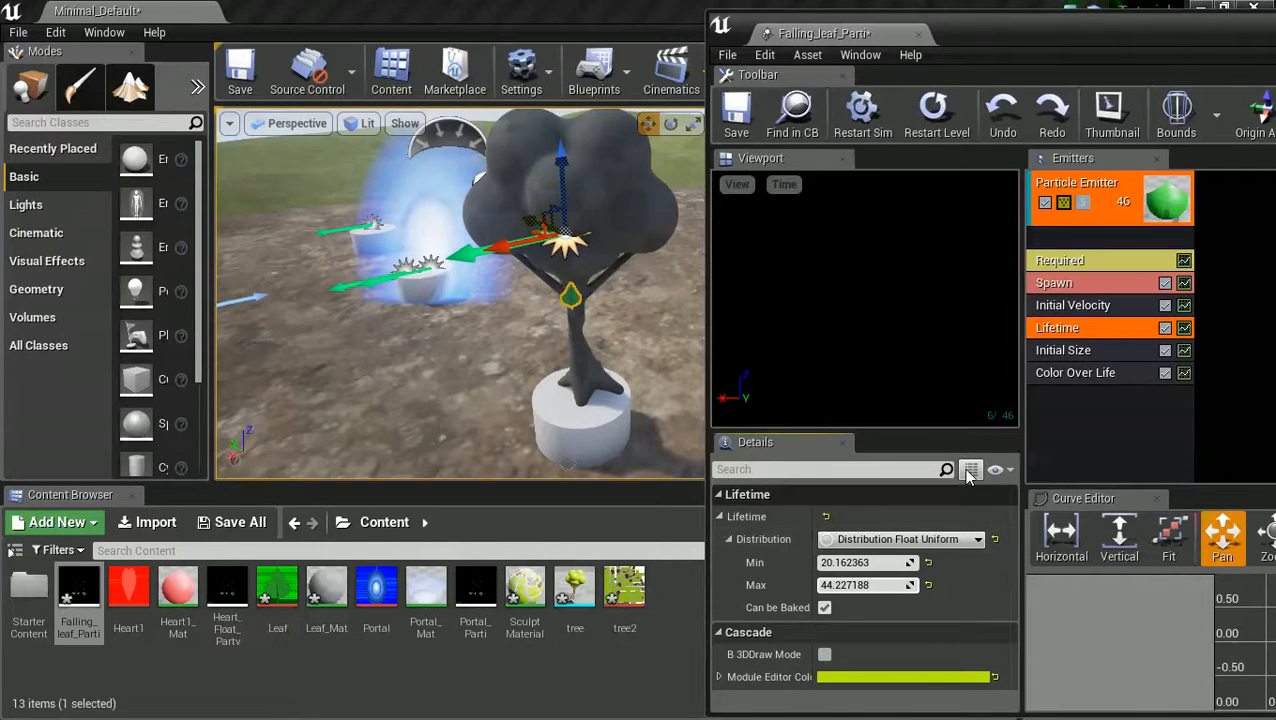
# - Add an Actor Collision module to the particle emitter
pyautogui.rightClick(1086, 413)
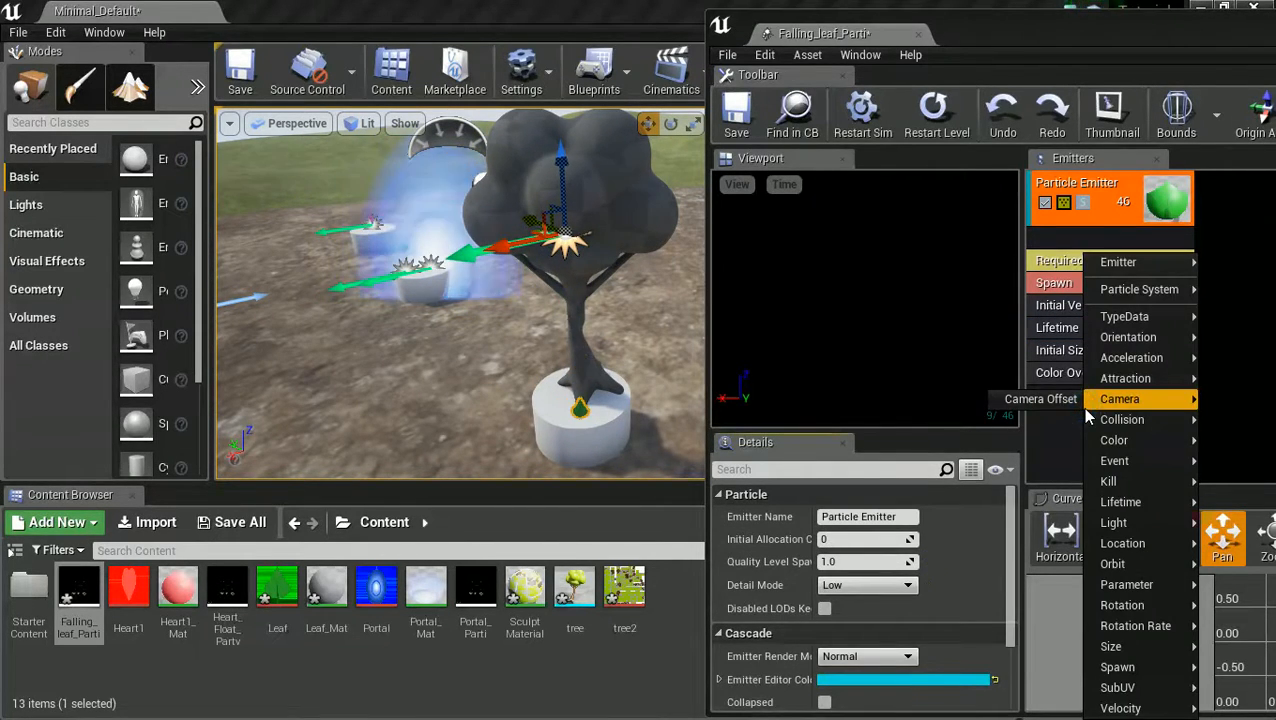
pyautogui.click(1045, 425)
pyautogui.rightClick(1096, 423)
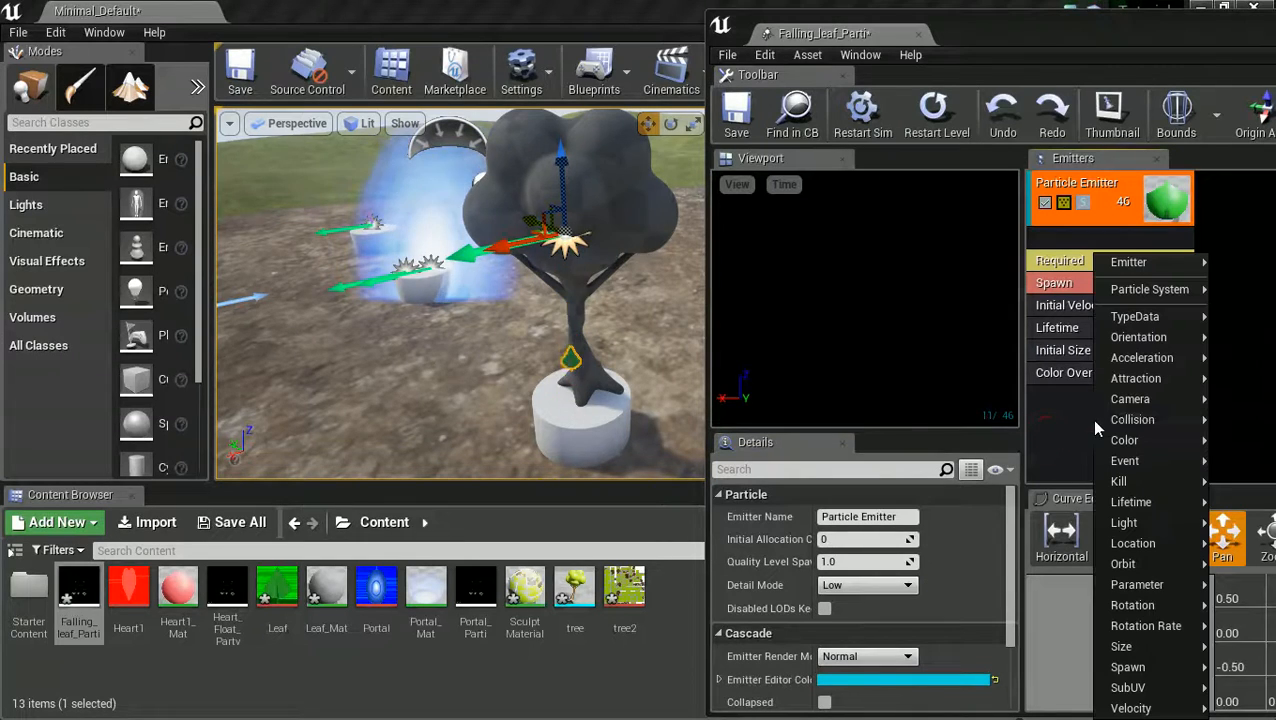
pyautogui.moveTo(1096, 420)
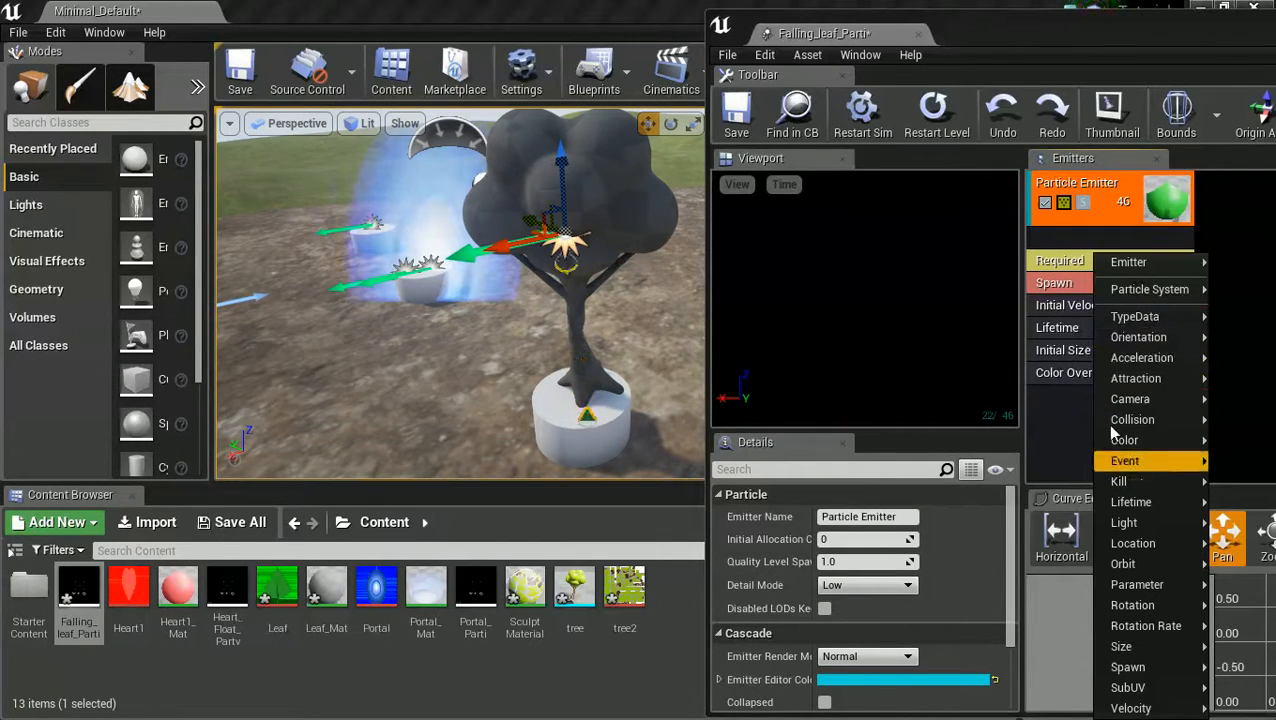
pyautogui.click(1076, 420)
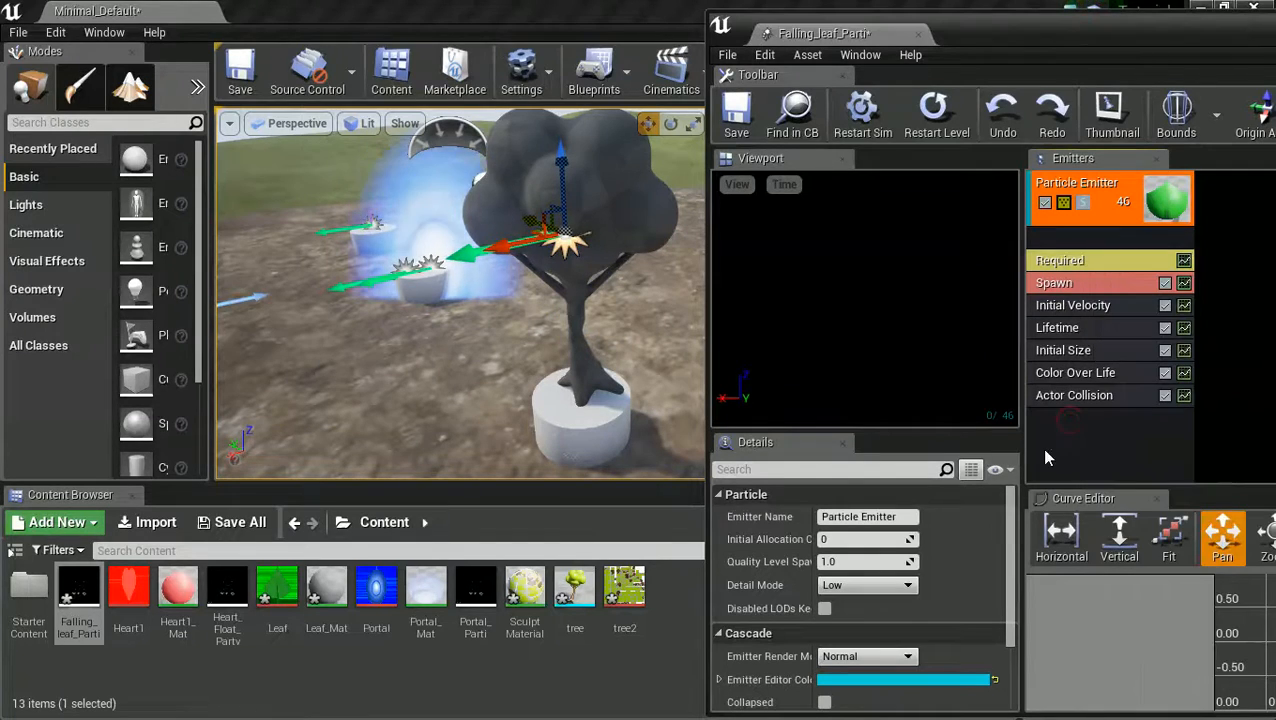
# - Set the Actor Collision module's collision completion option to Freeze
pyautogui.click(1060, 400)
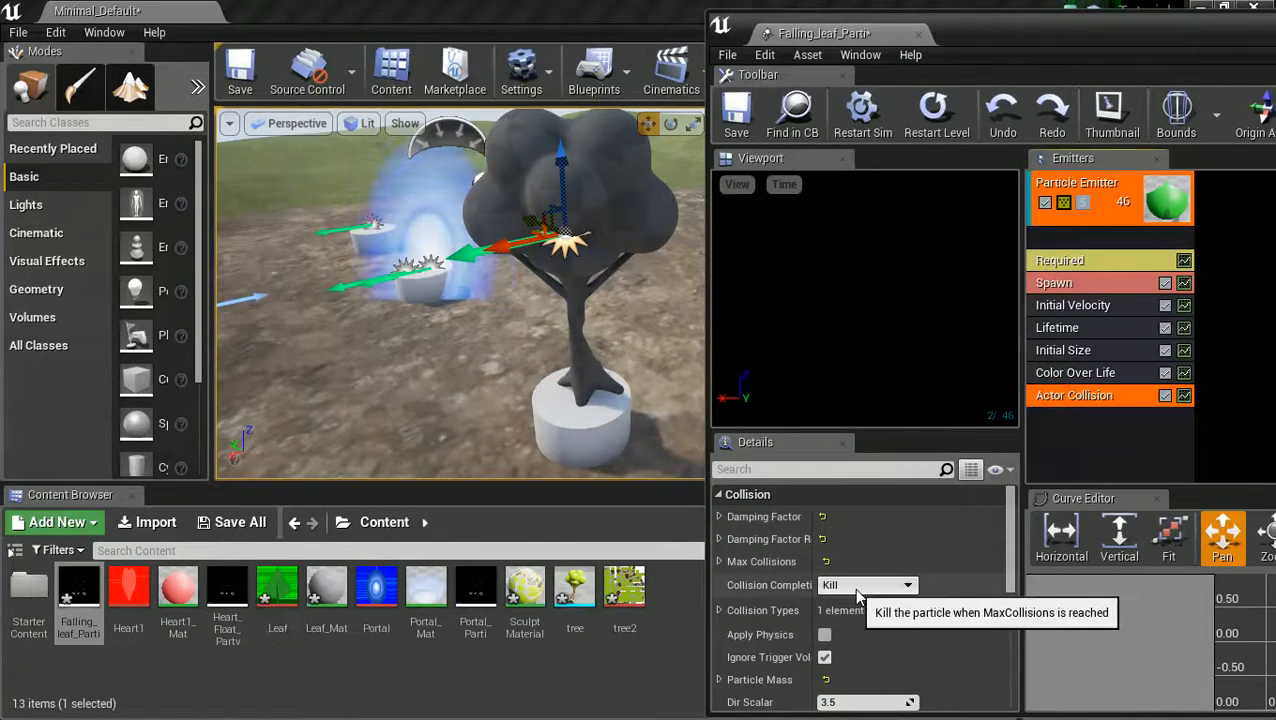
pyautogui.scroll(-2, 854, 587)
pyautogui.scroll(2, 854, 578)
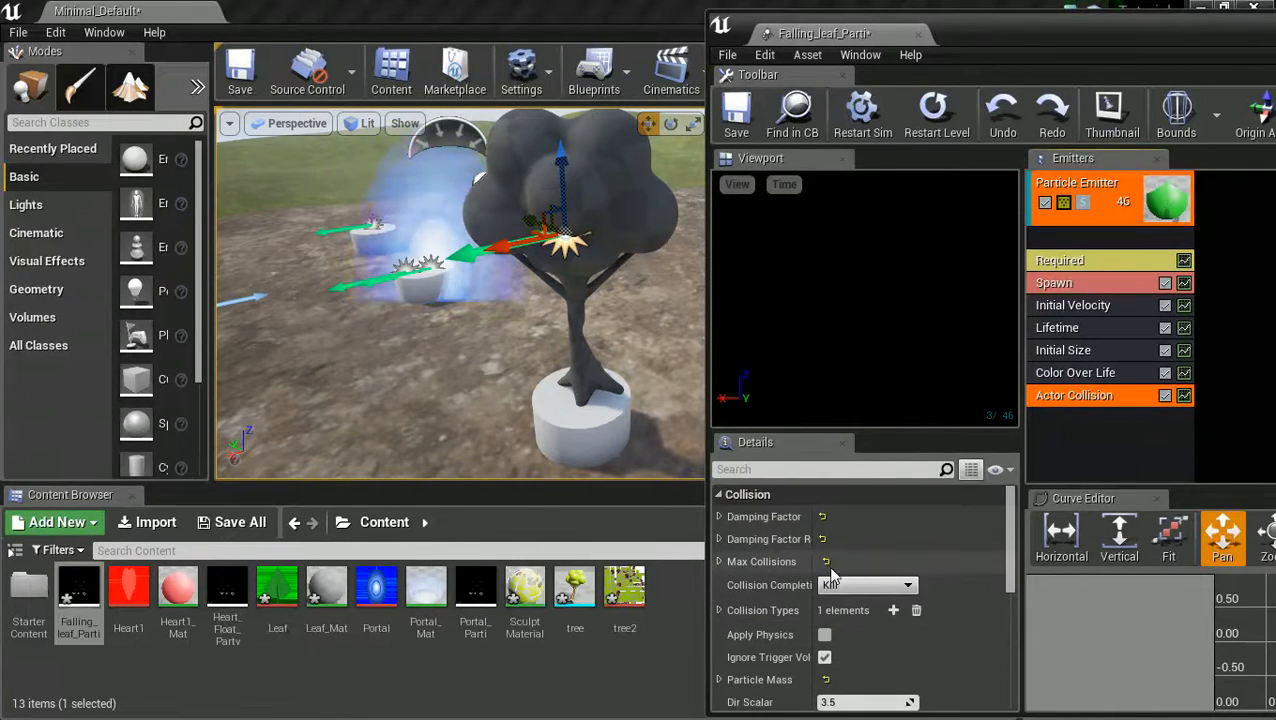
pyautogui.scroll(-2, 842, 566)
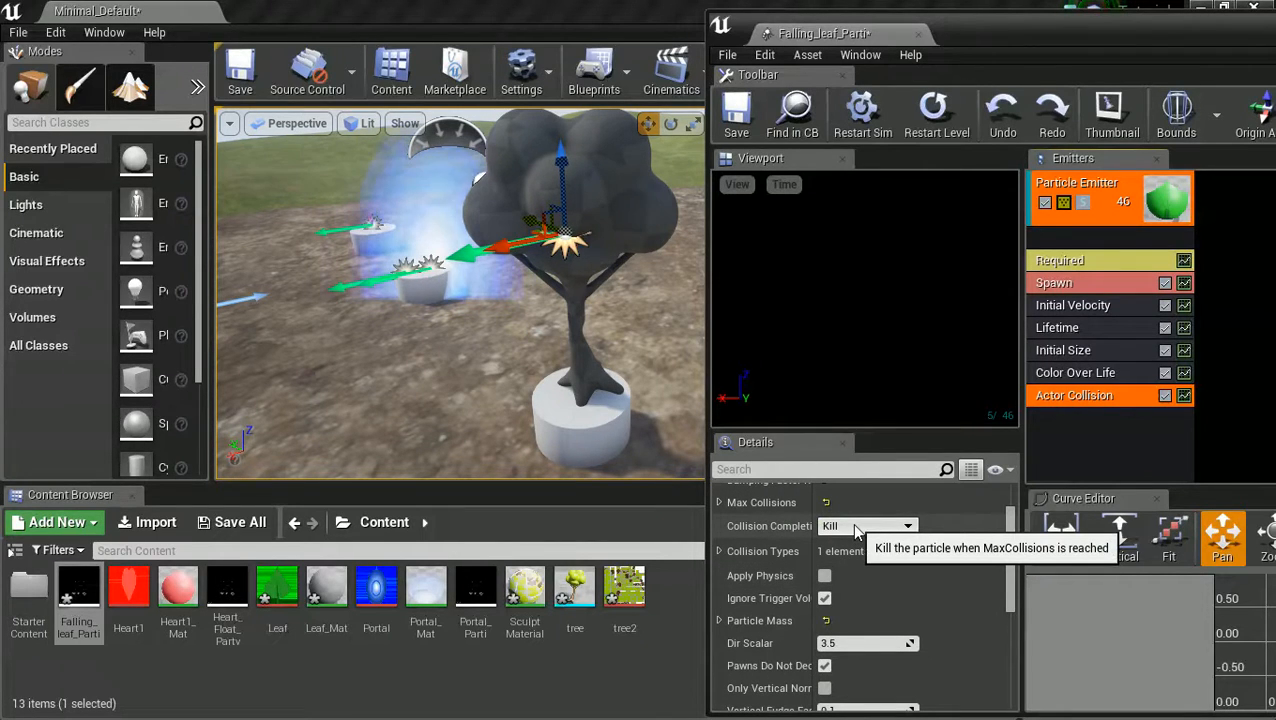
pyautogui.click(855, 529)
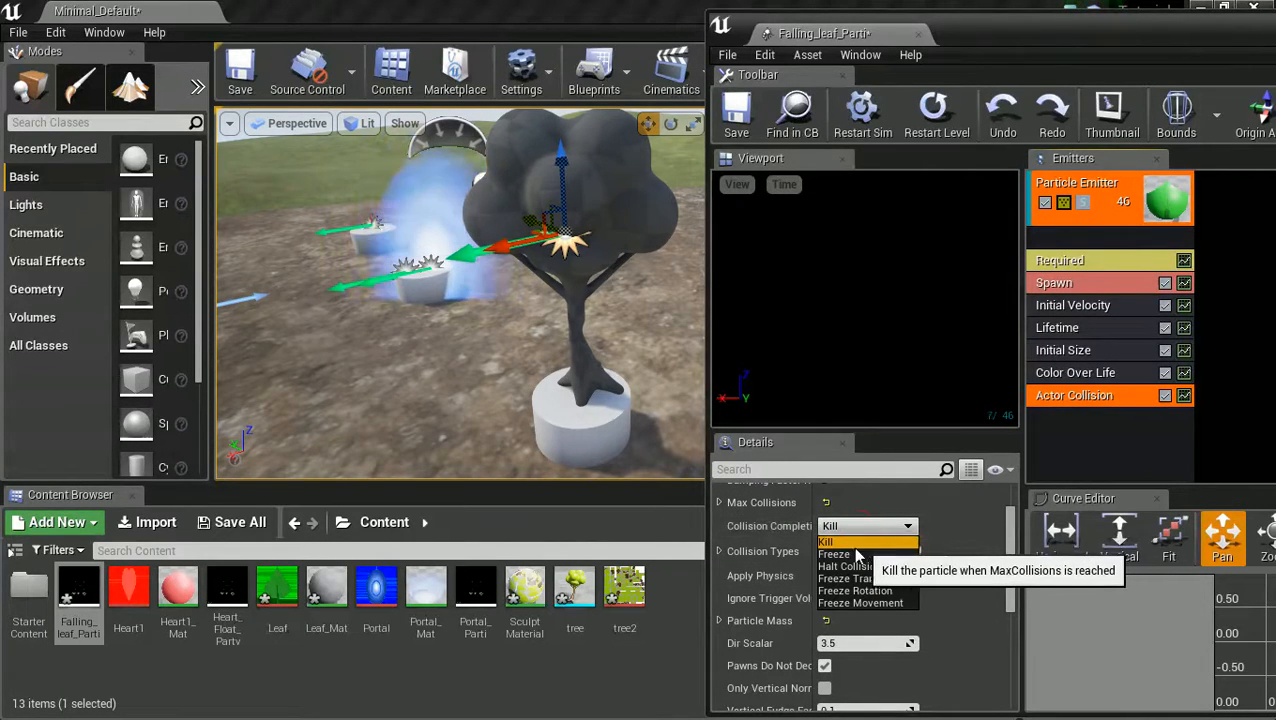
pyautogui.click(848, 554)
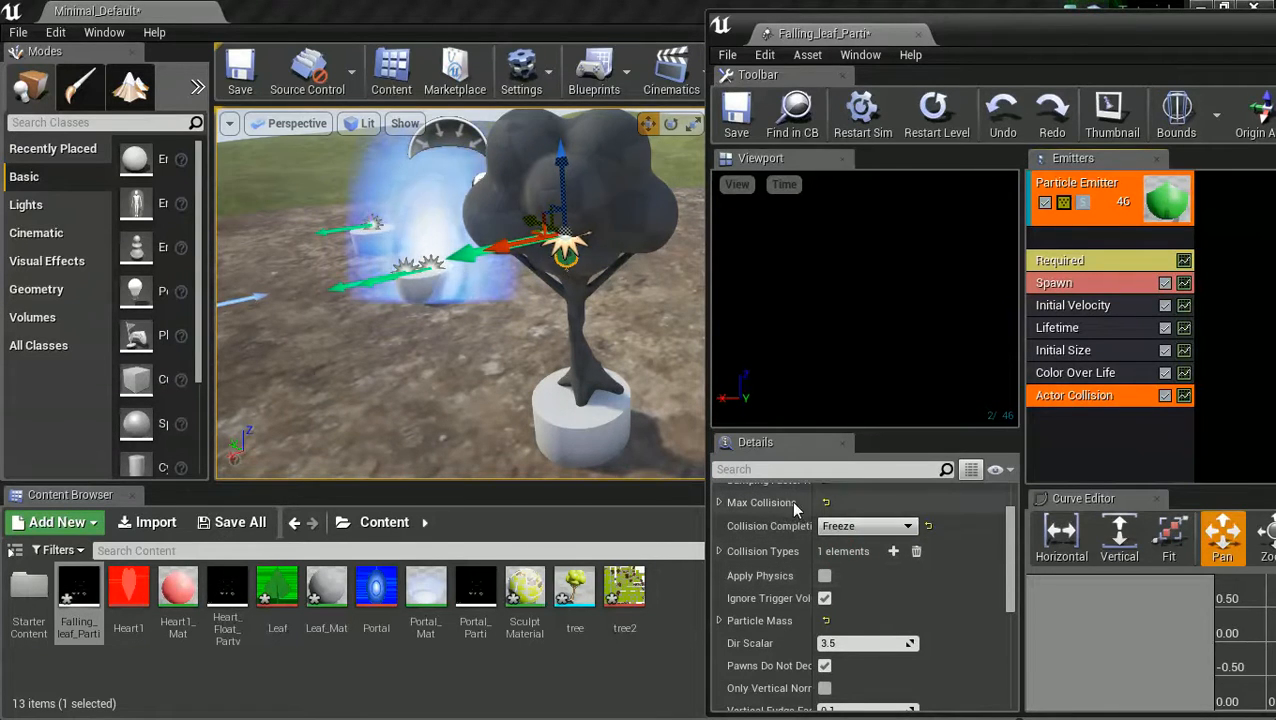
# - Lower the leaf particle system vertically in the level to just beneath the tree's crown
pyautogui.scroll(5, 551, 288)
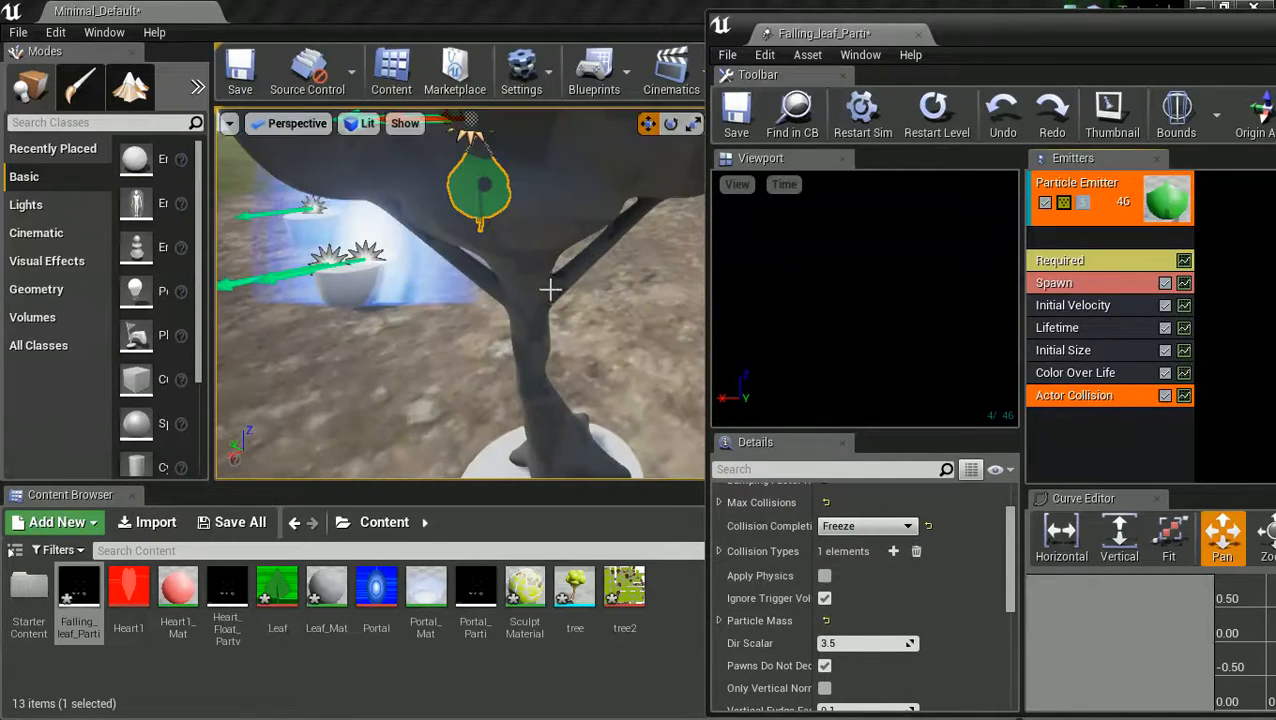
pyautogui.scroll(-5, 549, 280)
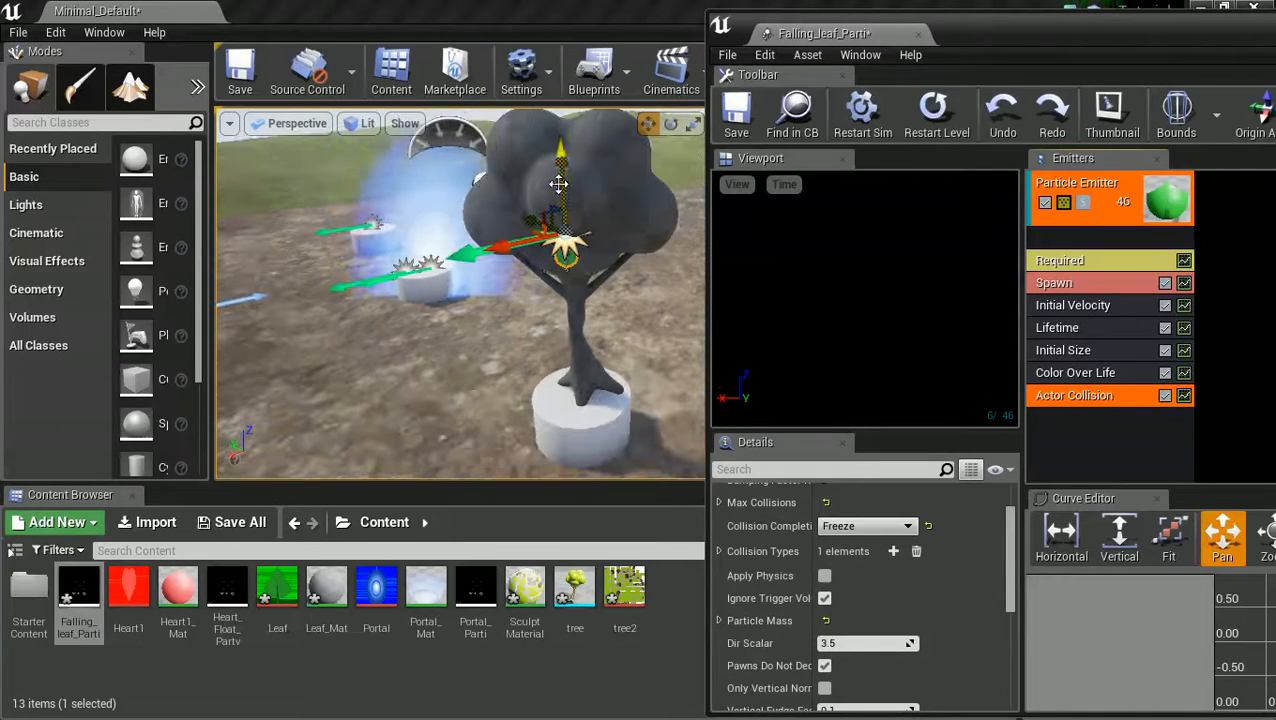
pyautogui.moveTo(561, 157); pyautogui.dragTo(560, 199)
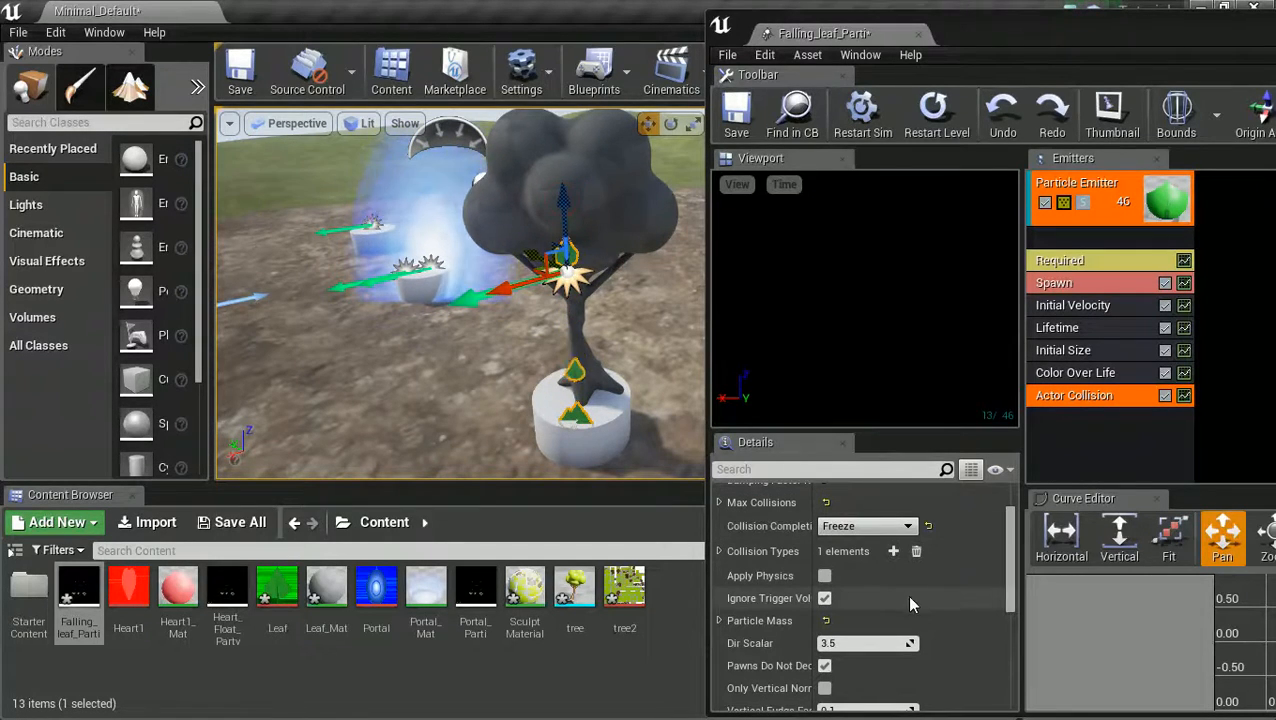
# - Add an Initial Rotation module to the particle emitter and select it for editing
pyautogui.scroll(2, 913, 601)
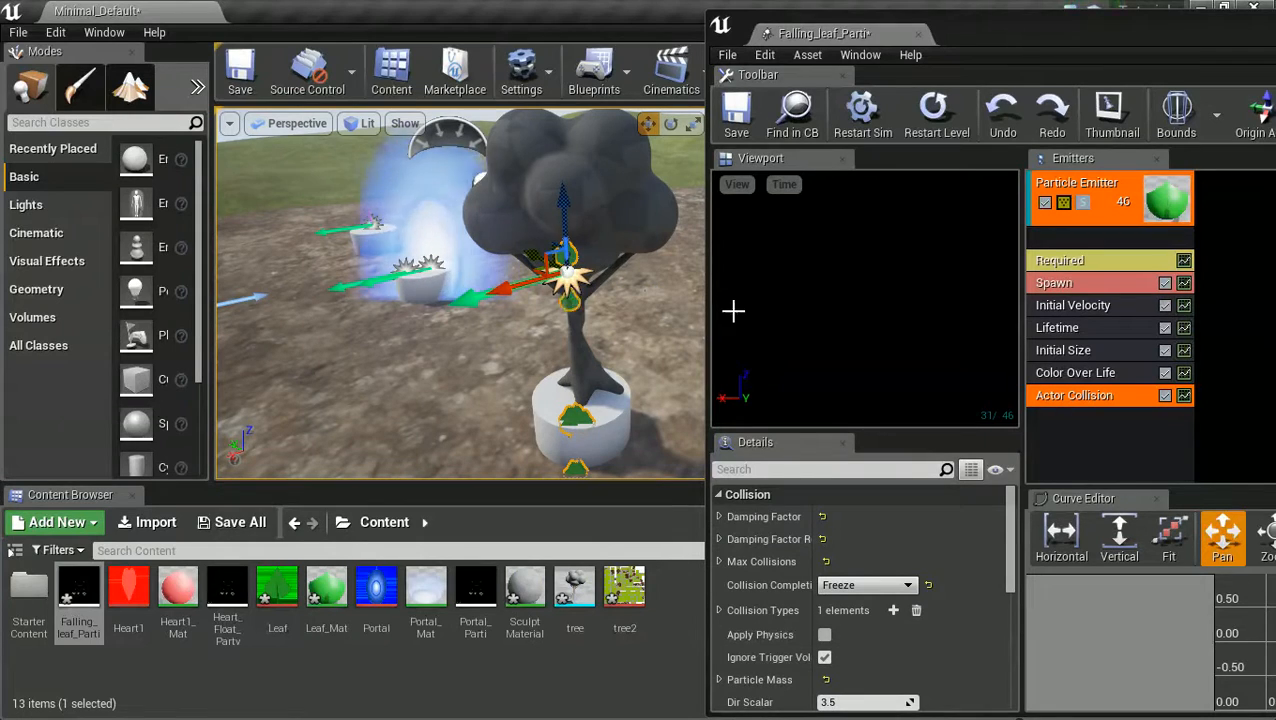
pyautogui.rightClick(1069, 449)
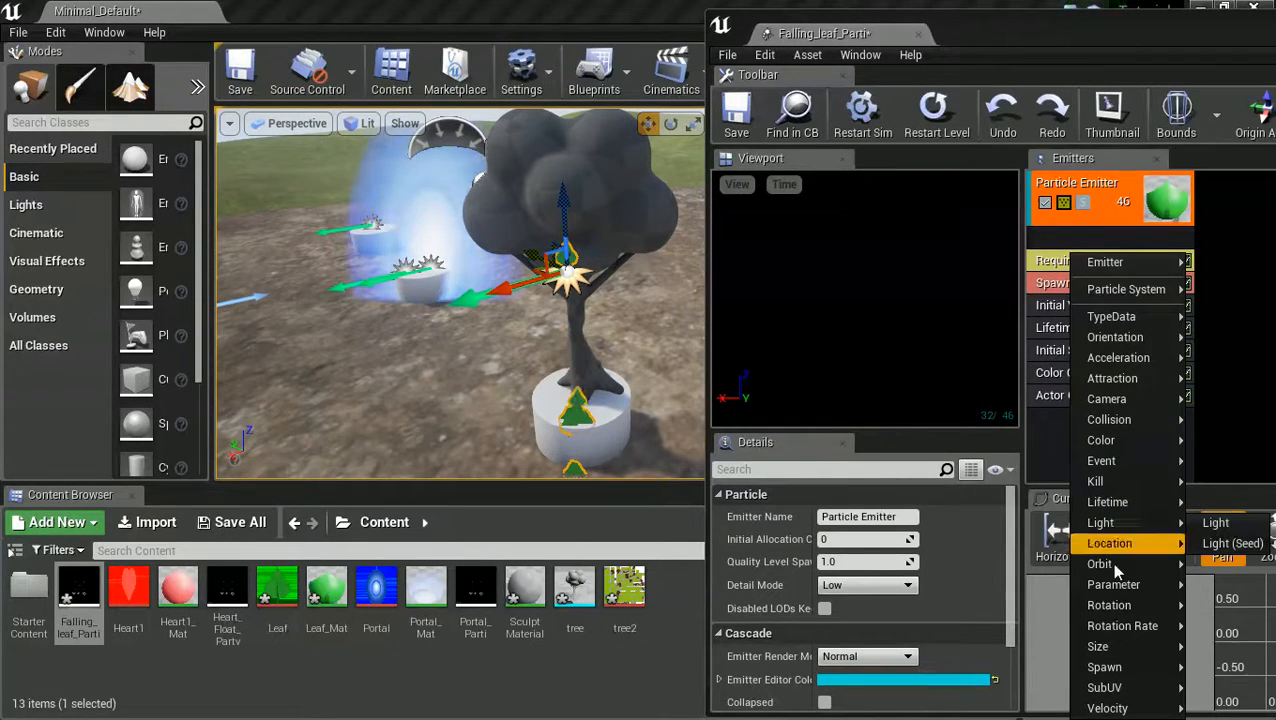
pyautogui.moveTo(1122, 607)
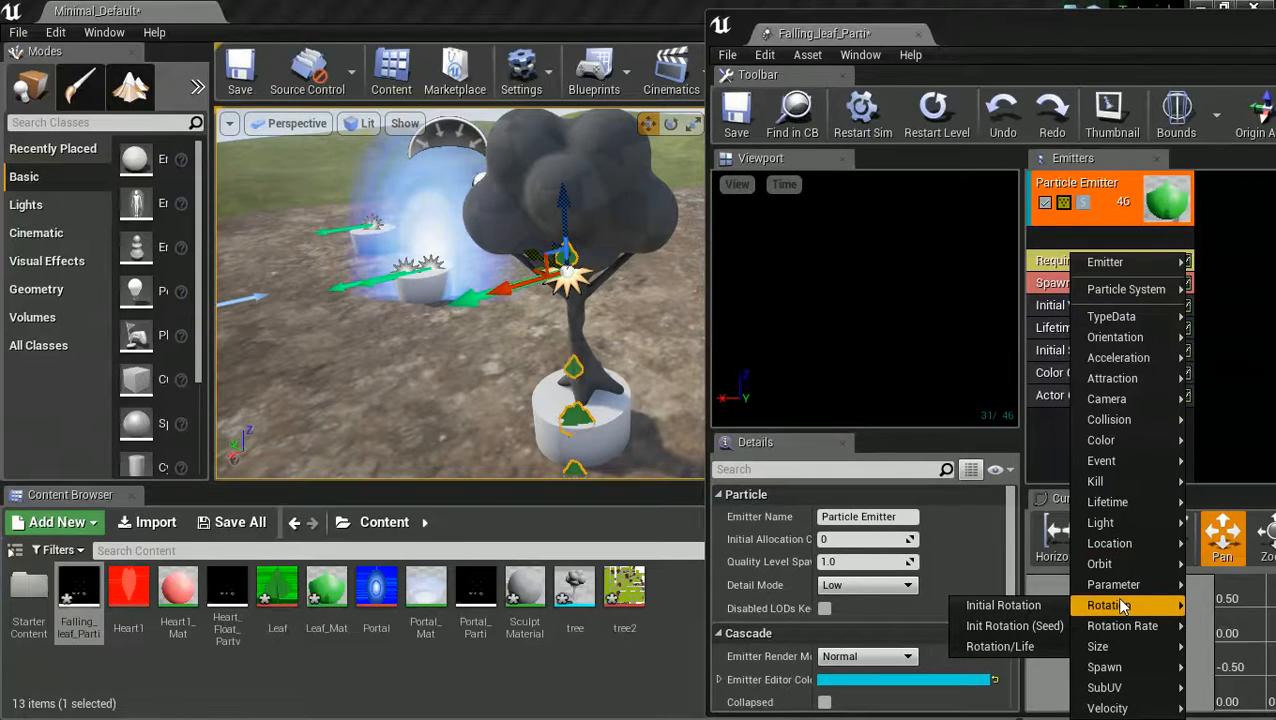
pyautogui.click(1022, 603)
pyautogui.click(1094, 419)
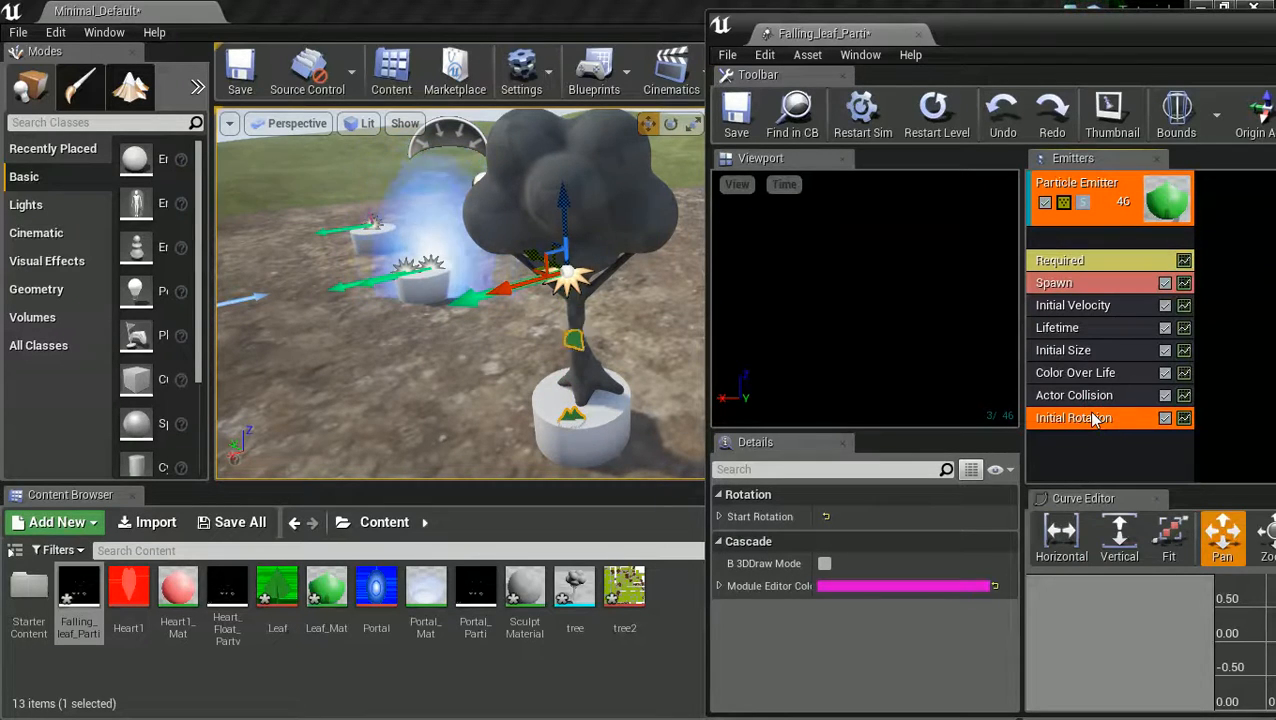
# - Set the Initial Rotation module's start rotation distribution to about 11.19 minimum and 108.85 maximum
pyautogui.scroll(5, 600, 432)
pyautogui.scroll(-4, 600, 432)
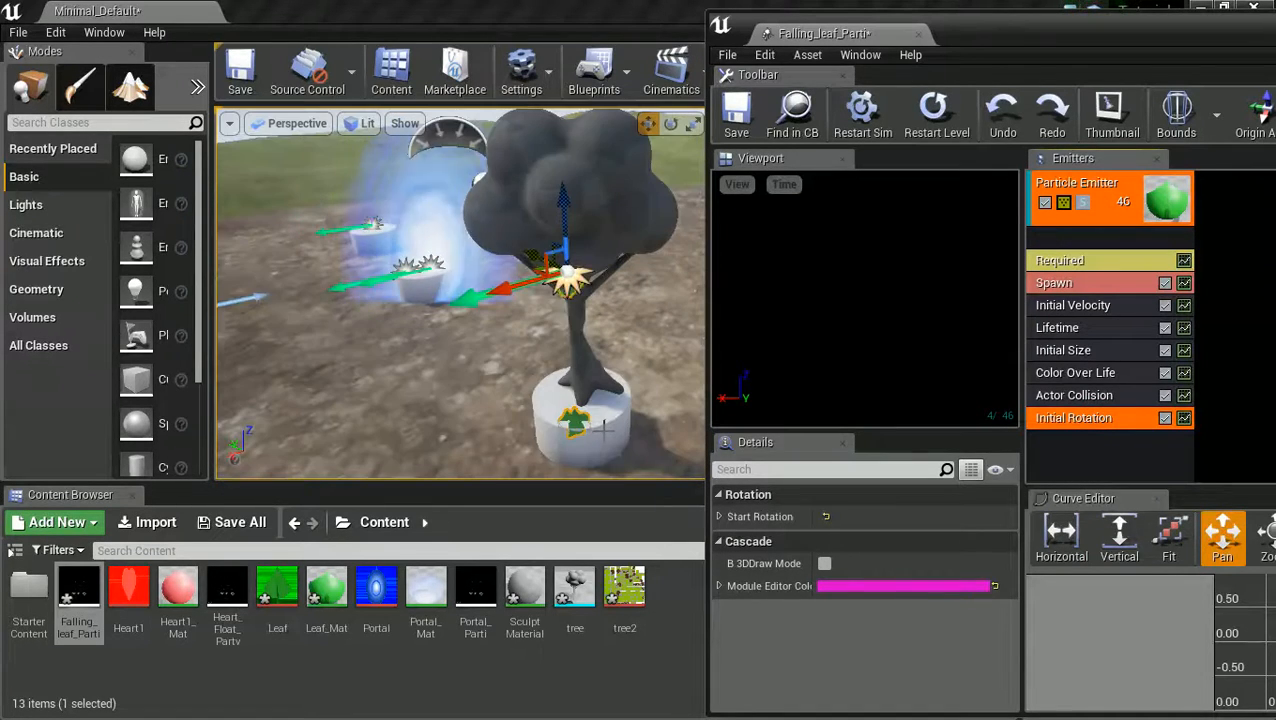
pyautogui.scroll(2, 597, 435)
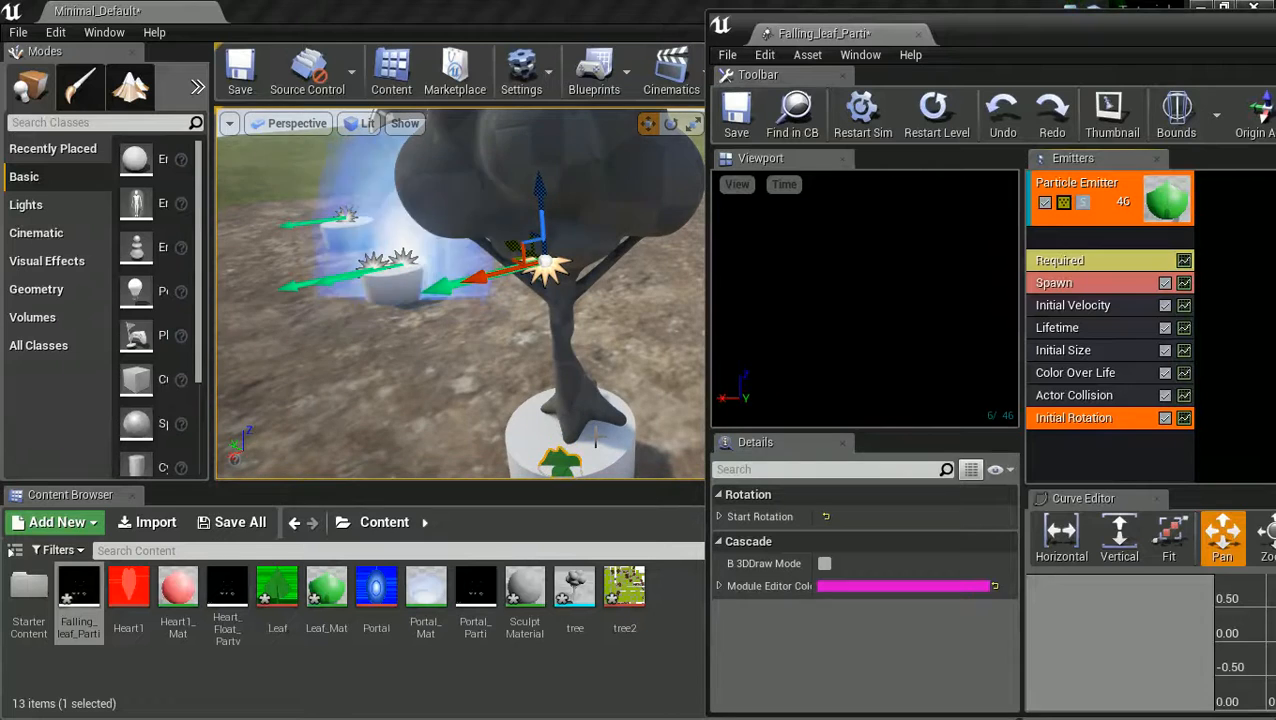
pyautogui.moveTo(595, 440); pyautogui.dragTo(600, 447, button='right')
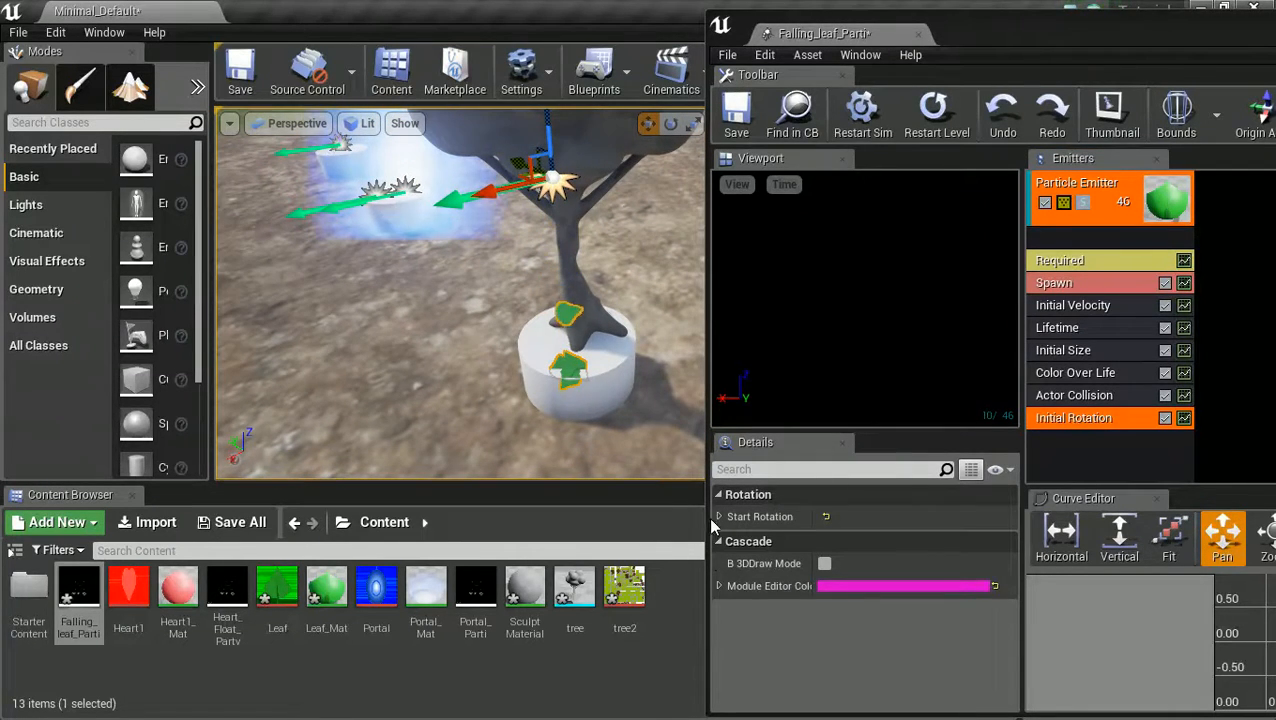
pyautogui.click(716, 516)
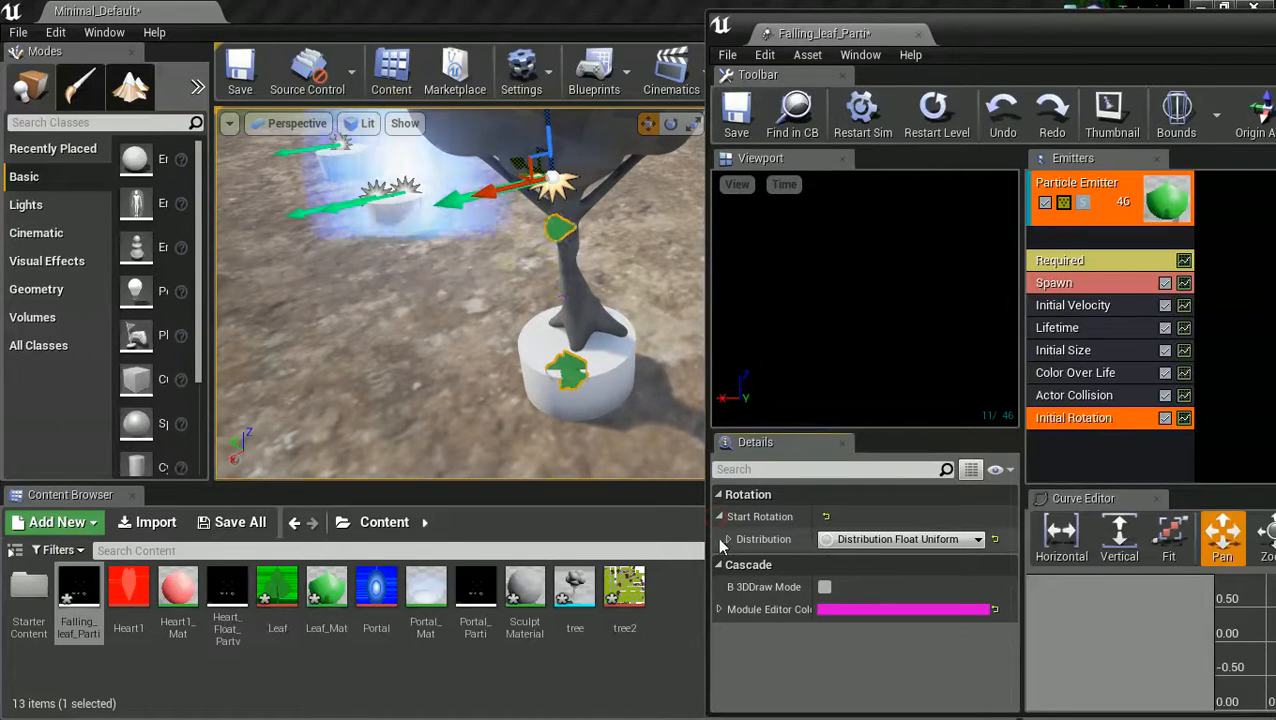
pyautogui.click(729, 539)
pyautogui.moveTo(826, 584); pyautogui.dragTo(1092, 564)
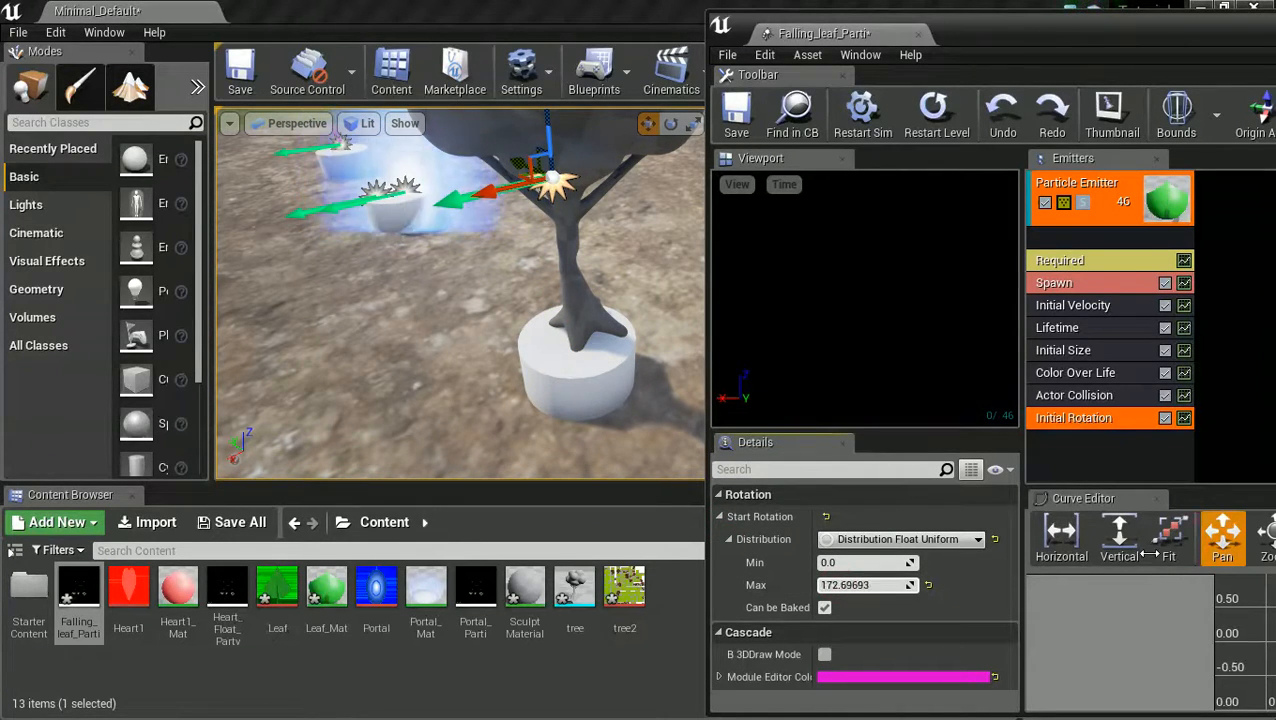
pyautogui.moveTo(822, 563); pyautogui.dragTo(980, 541)
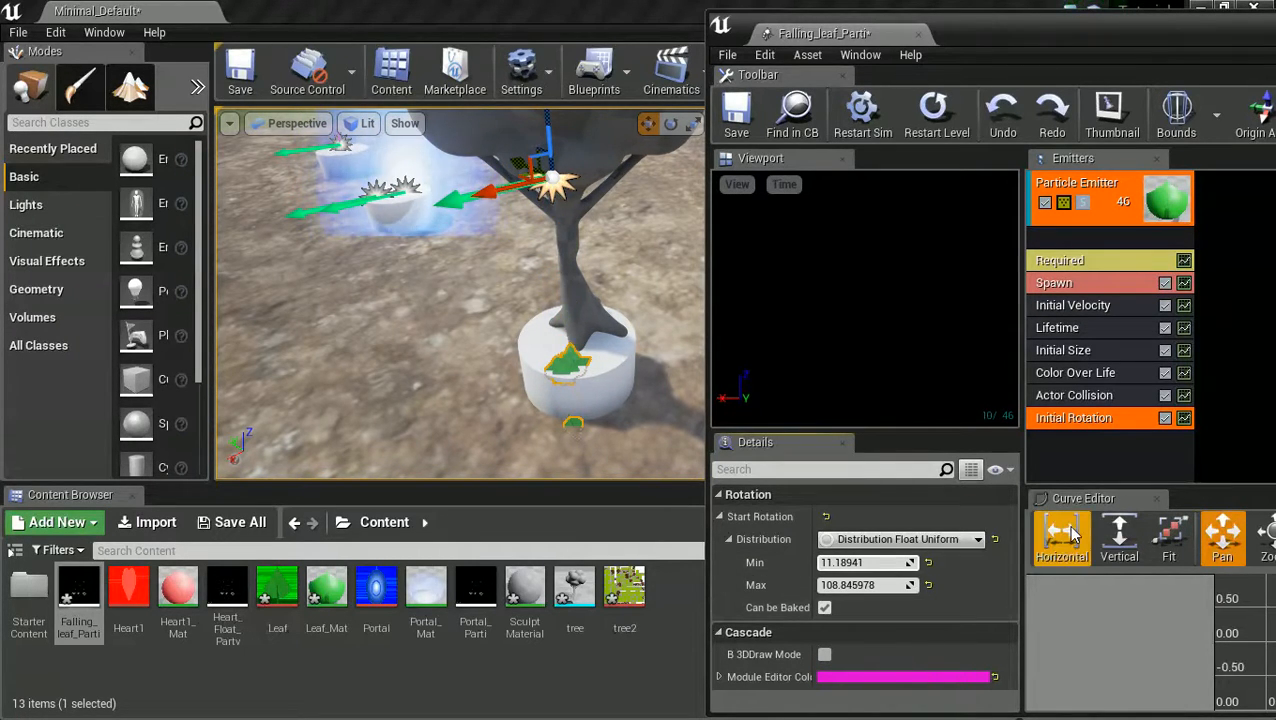
# - Add an Initial Location module to the particle emitter and expand its start location distribution values
pyautogui.rightClick(1064, 450)
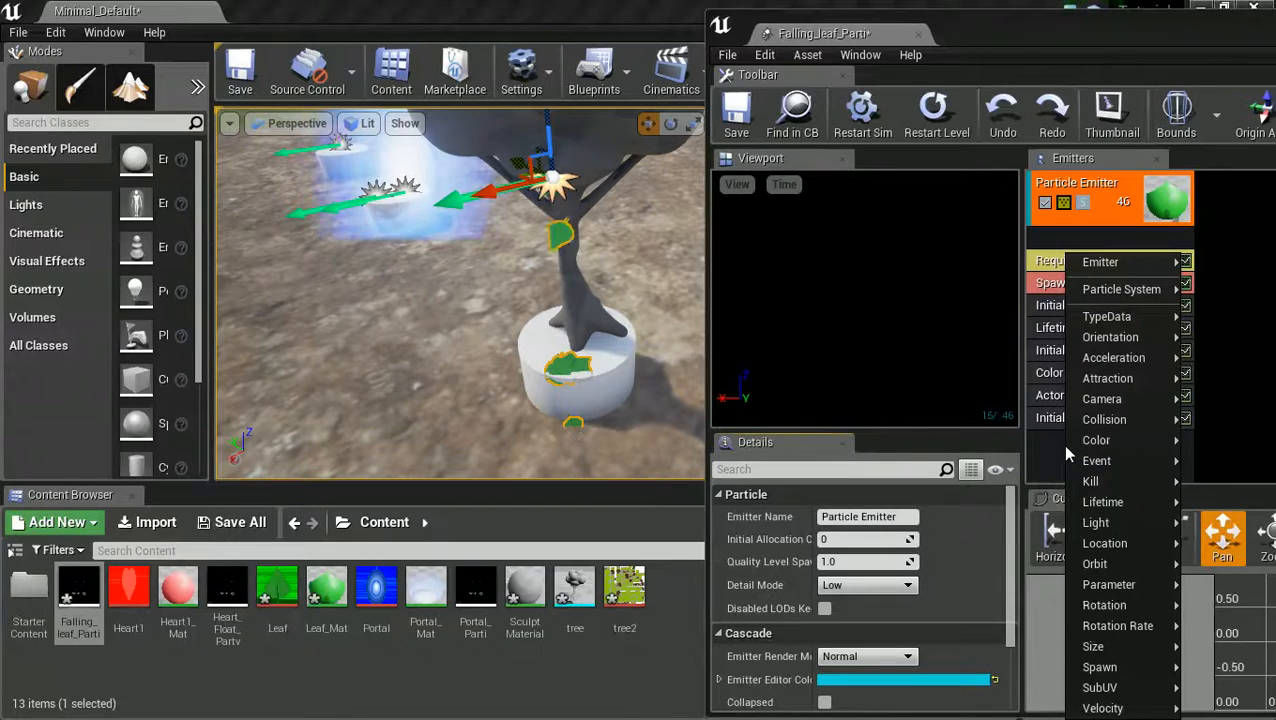
pyautogui.moveTo(1097, 545)
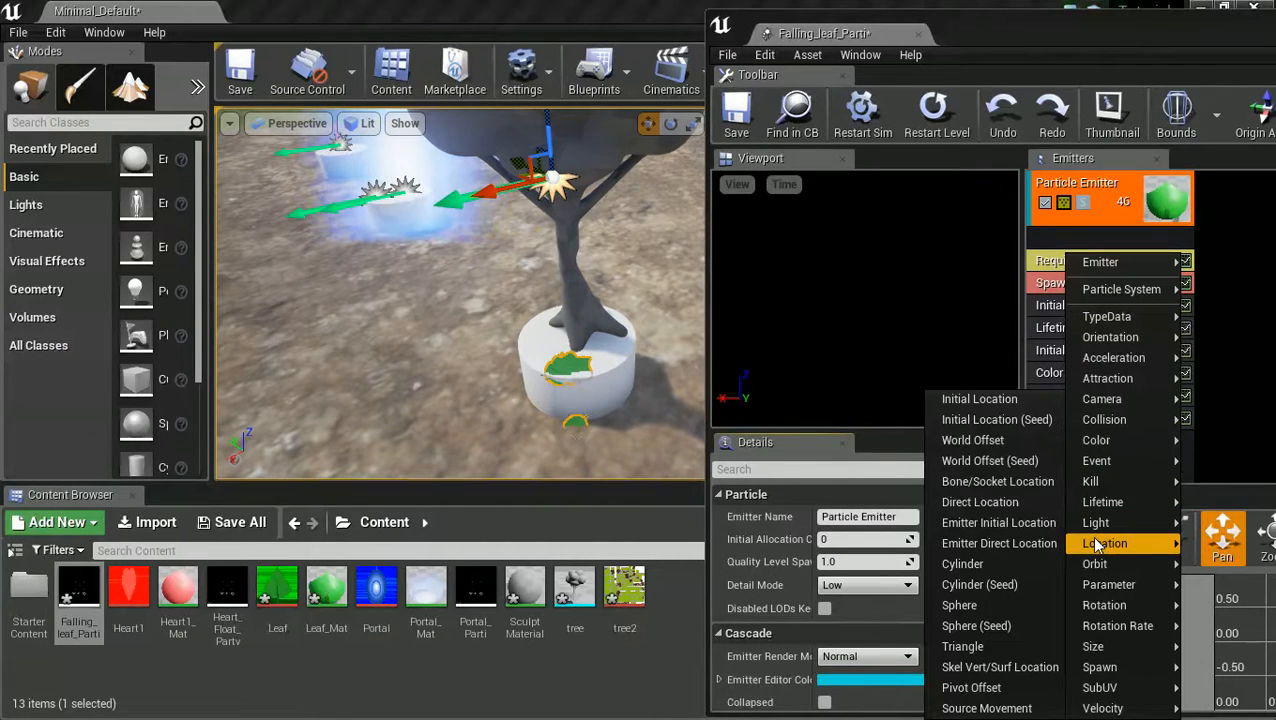
pyautogui.click(995, 401)
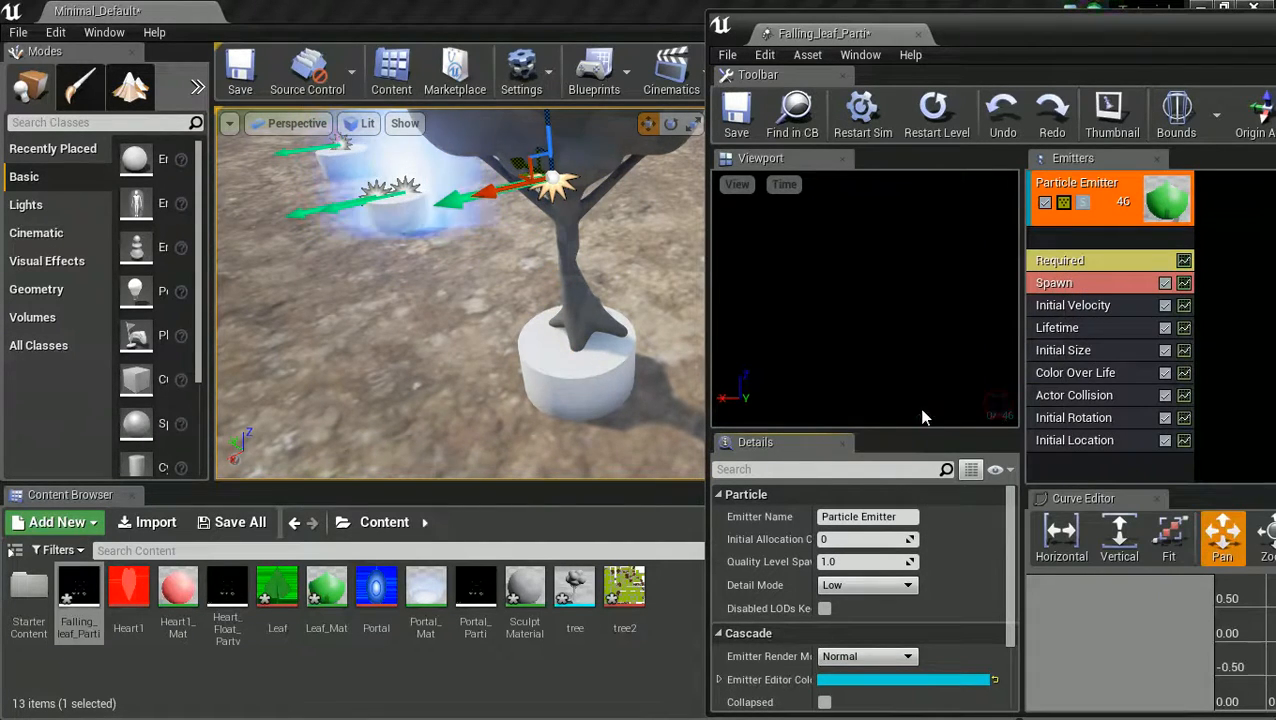
pyautogui.click(1107, 440)
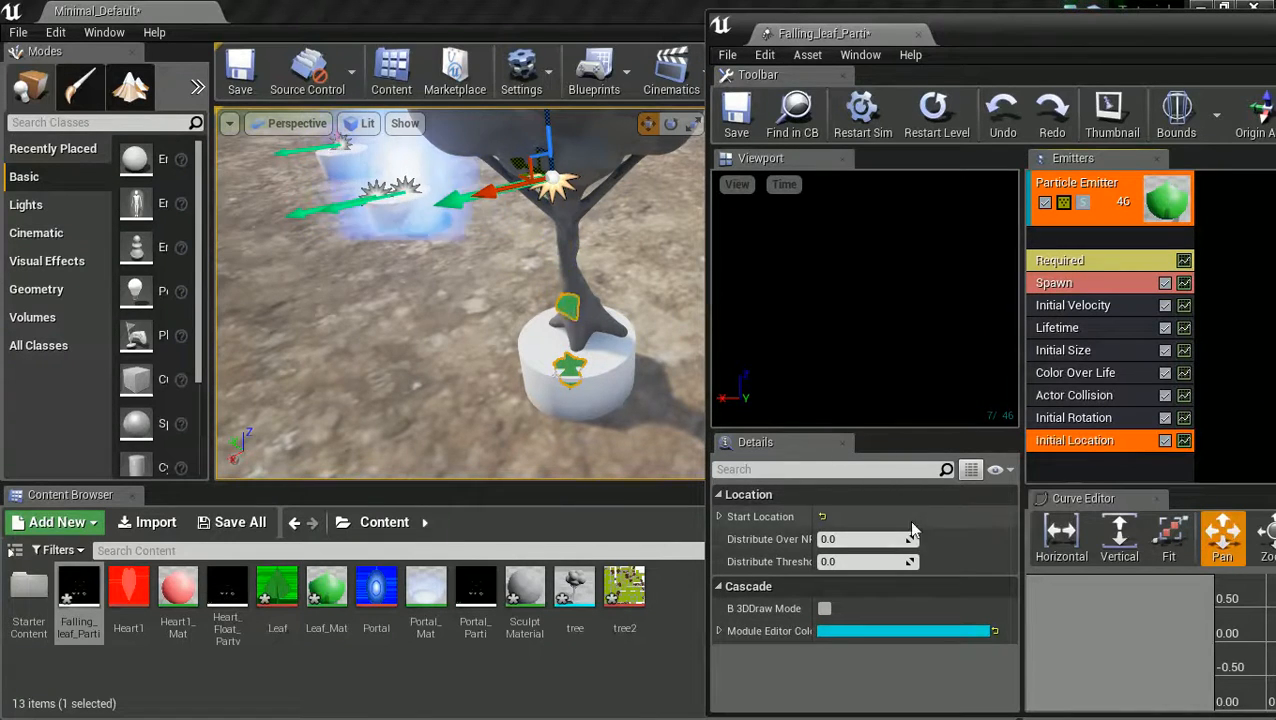
pyautogui.click(718, 516)
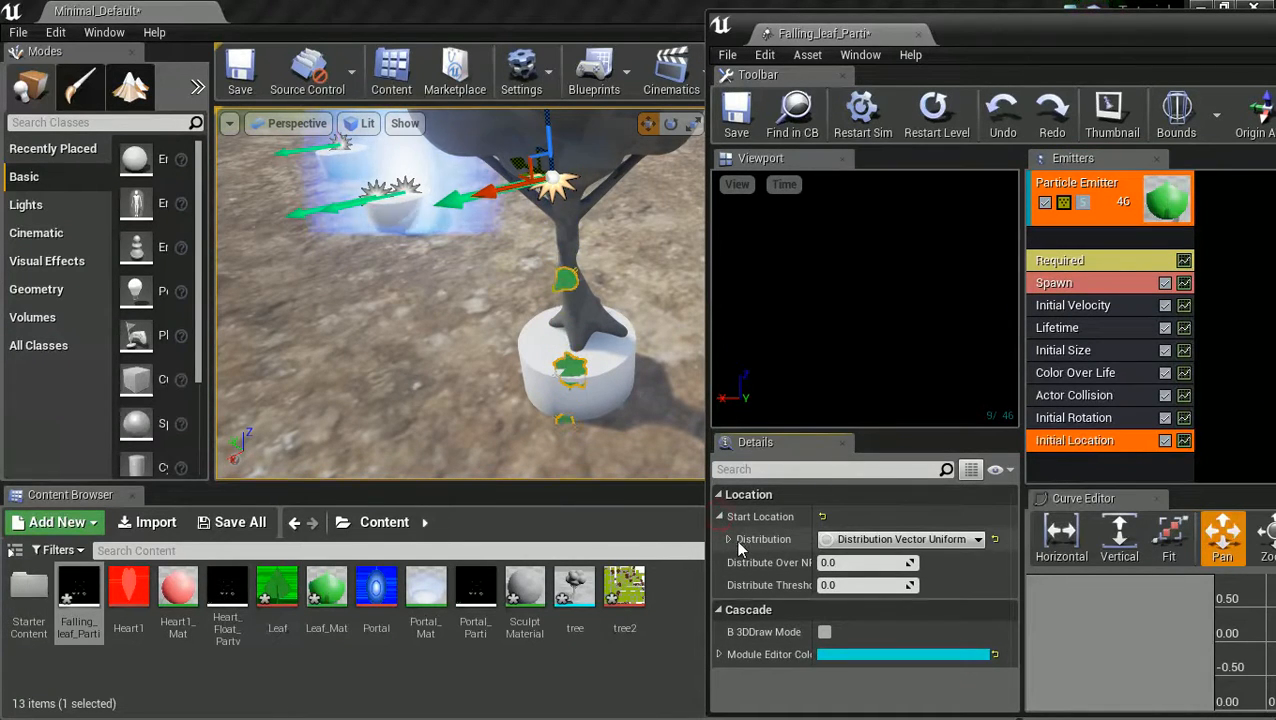
pyautogui.click(729, 539)
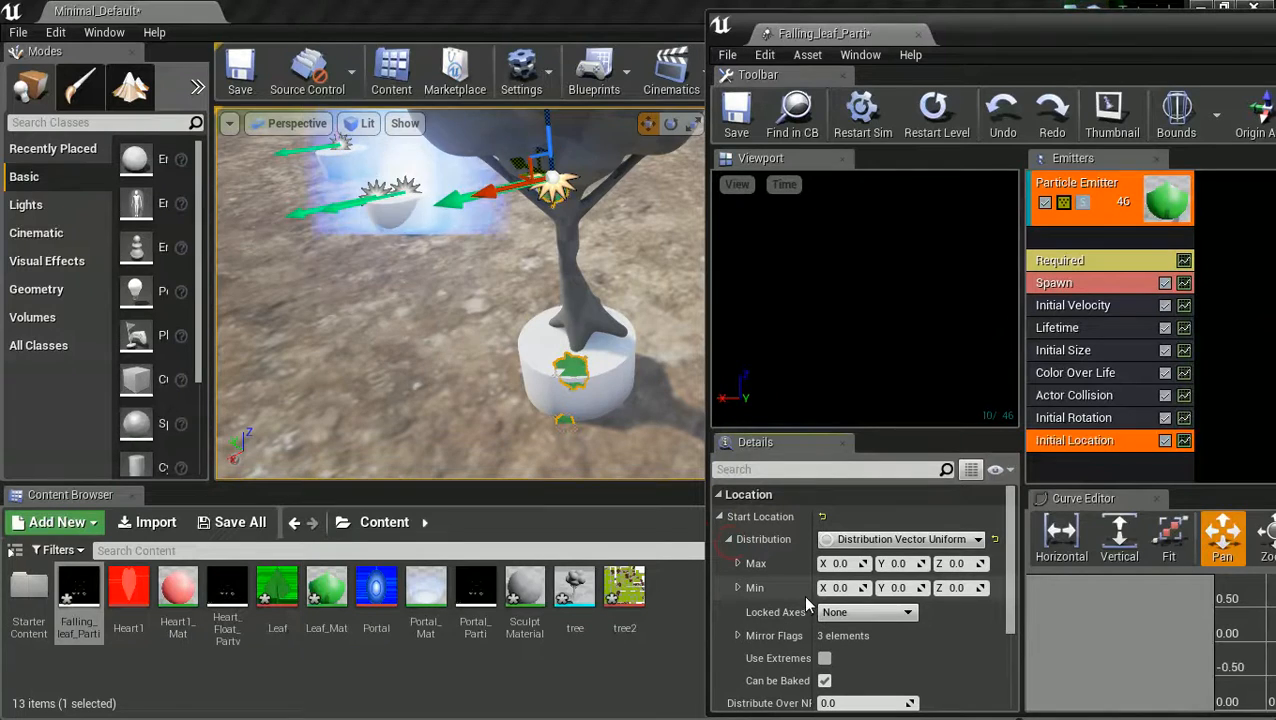
# - Set the start location to about 5.7 X and 41.1 Y maximum, -13.6 X and -8.9 Y minimum, and save the particle system
pyautogui.moveTo(852, 565)
pyautogui.mouseDown()
pyautogui.moveTo(893, 565)
pyautogui.moveTo(842, 588)
pyautogui.mouseUp()
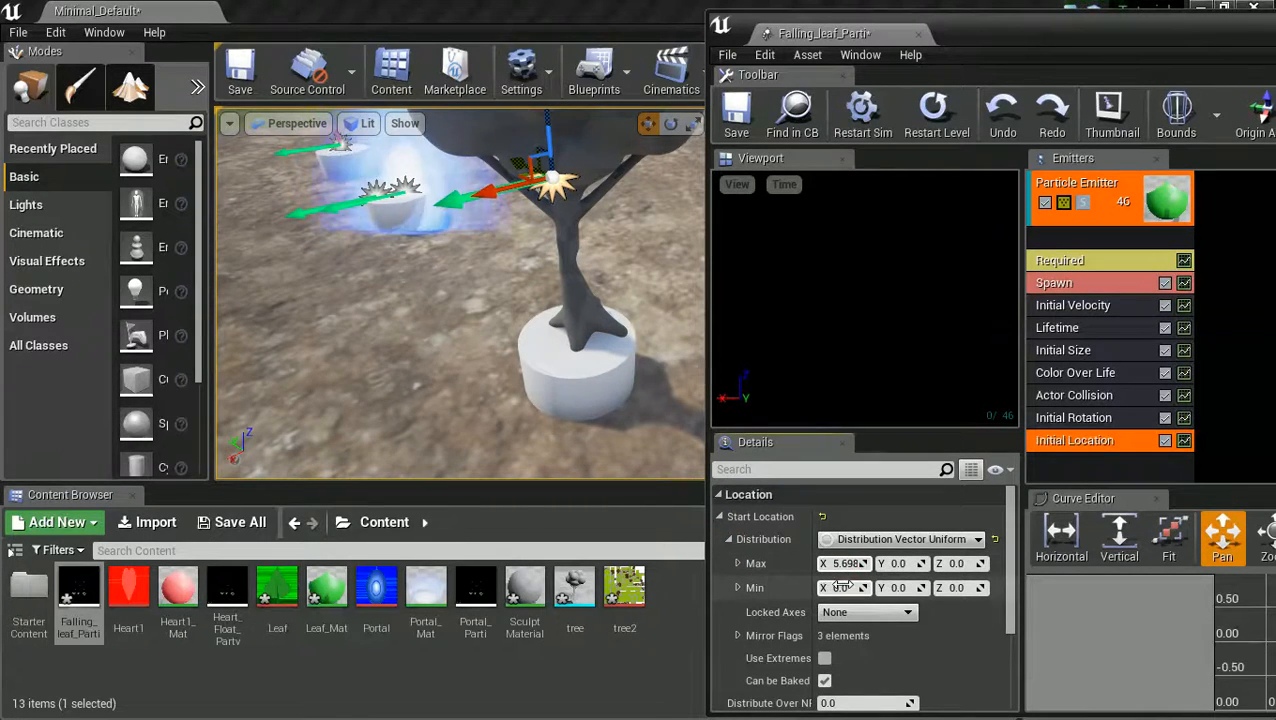
pyautogui.moveTo(686, 590); pyautogui.dragTo(647, 589)
pyautogui.moveTo(900, 565); pyautogui.dragTo(833, 590)
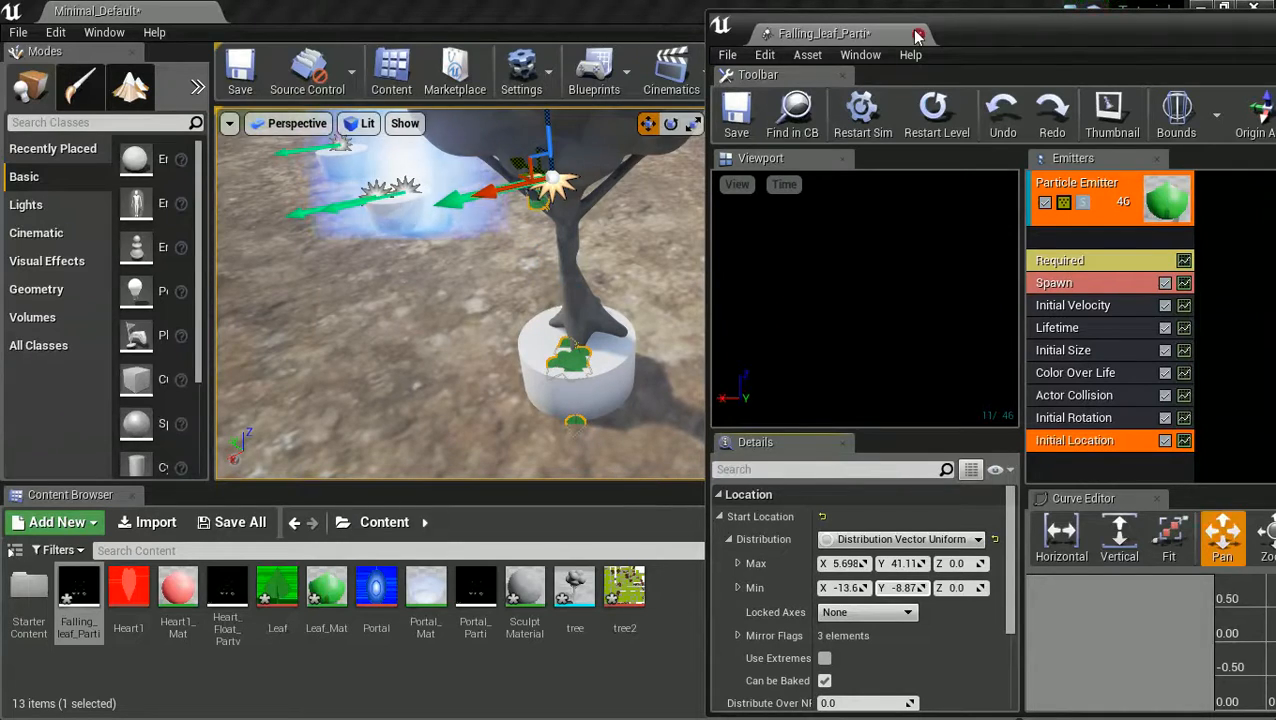
pyautogui.moveTo(975, 41); pyautogui.dragTo(1030, 48)
pyautogui.click(842, 115)
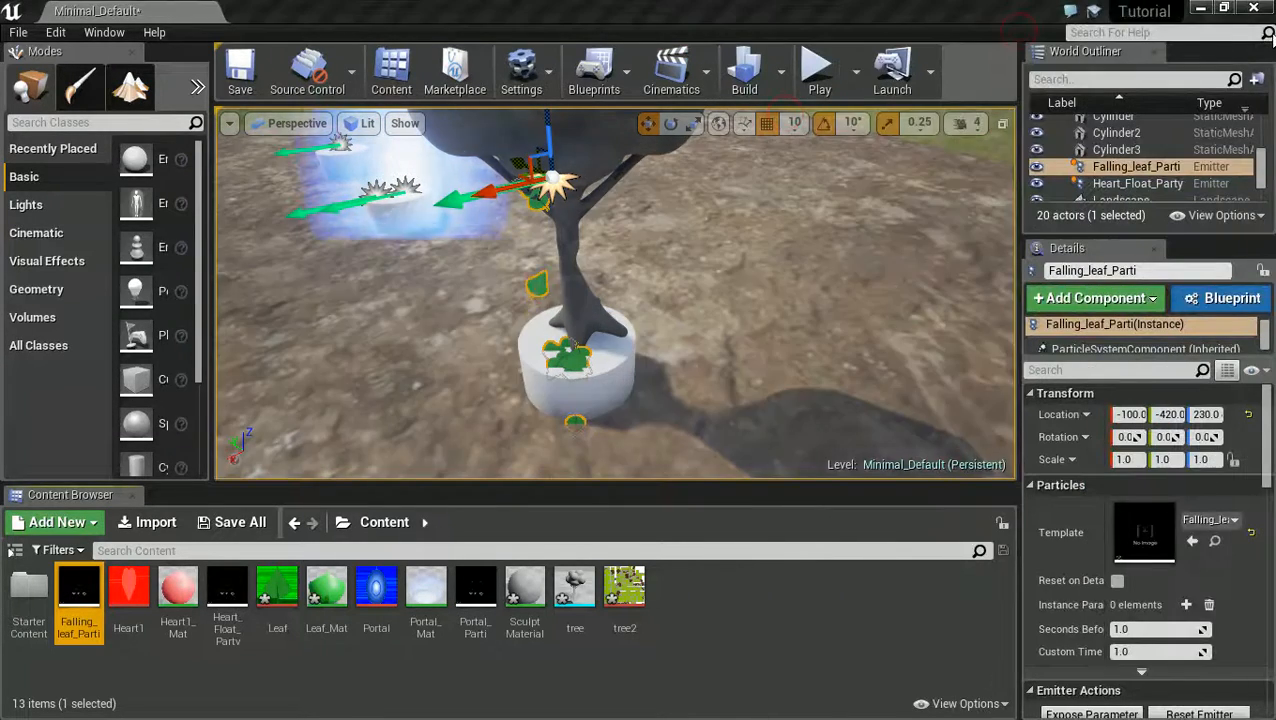
# - Show the level's top view in a maximized viewport with Lit shading
pyautogui.click(860, 187)
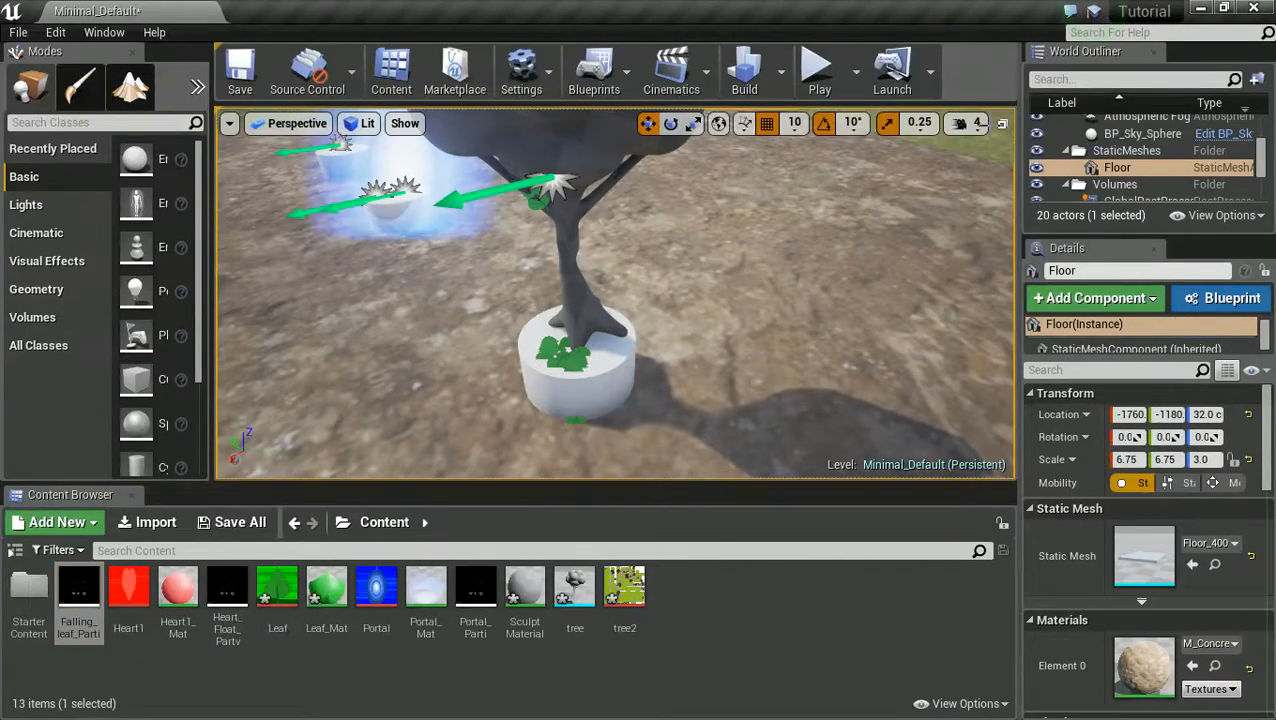
pyautogui.click(1002, 123)
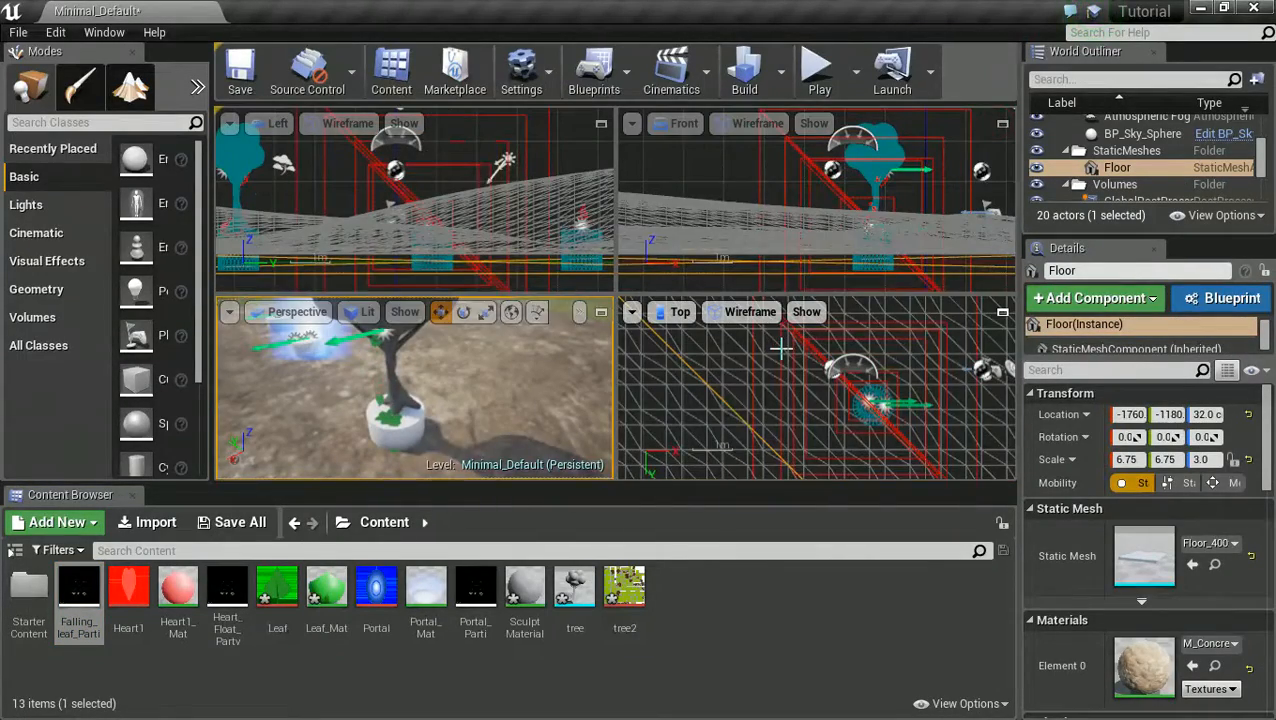
pyautogui.click(788, 352)
pyautogui.click(1002, 312)
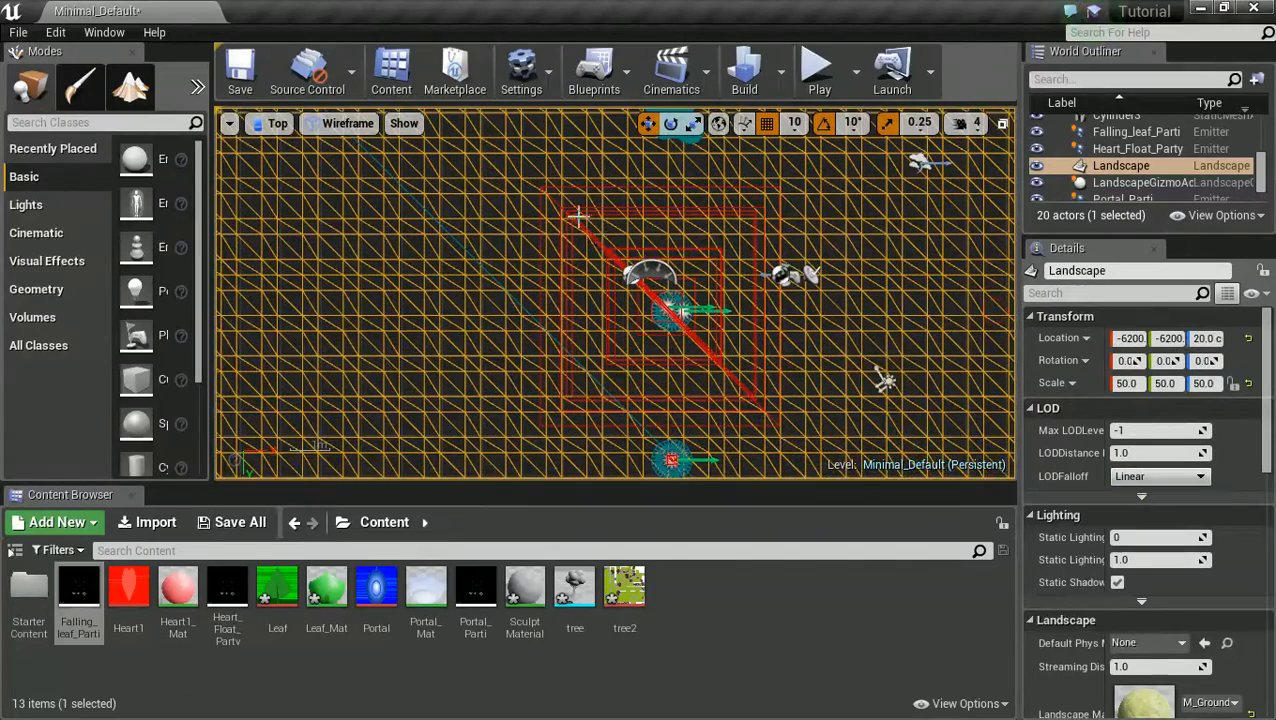
pyautogui.click(332, 125)
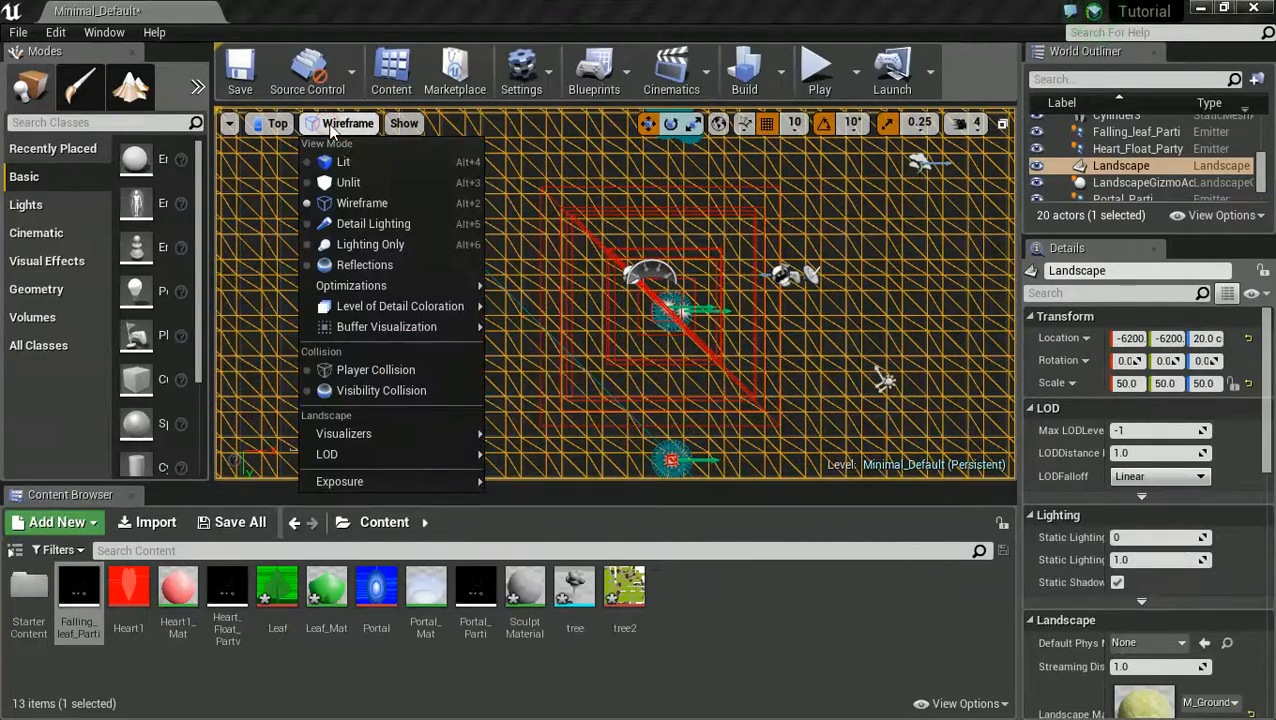
pyautogui.click(343, 161)
# - Measure how far the tree's crown extends from its centre in the top view
pyautogui.moveTo(808, 337); pyautogui.dragTo(638, 462, button='right')
pyautogui.moveTo(522, 325); pyautogui.dragTo(572, 357, button='right')
pyautogui.scroll(5, 572, 351)
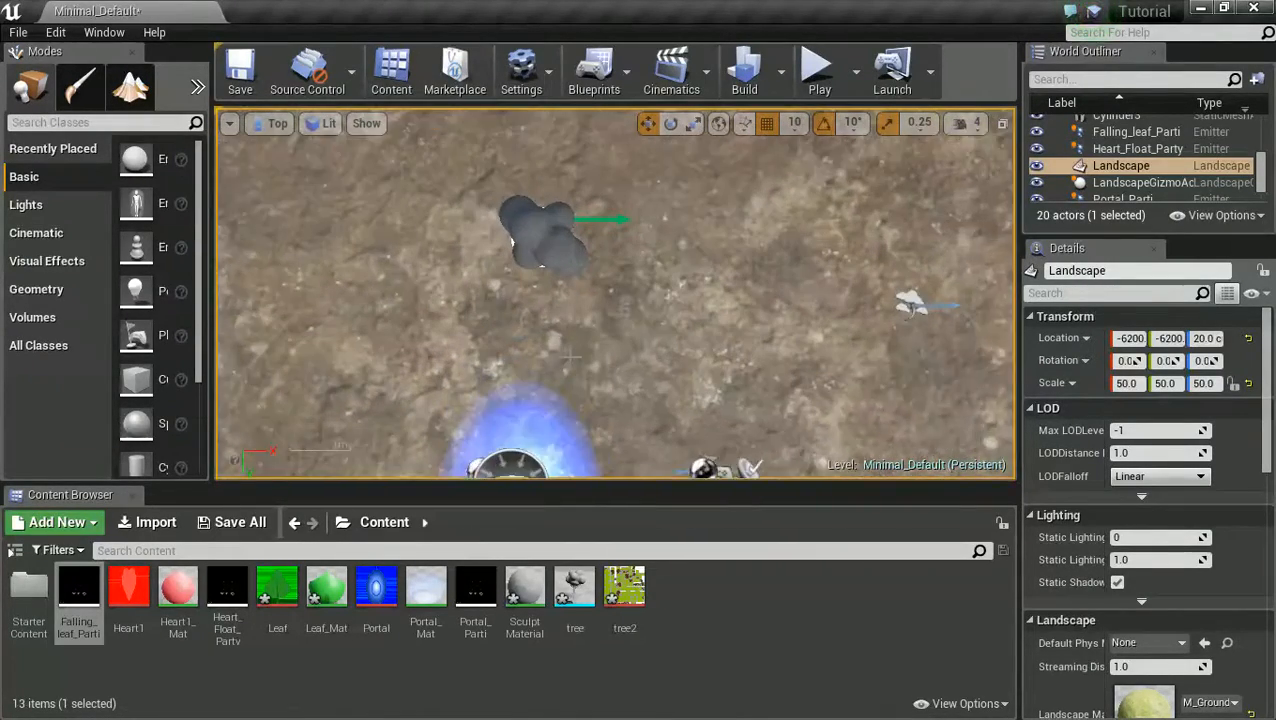
pyautogui.scroll(1, 577, 350)
pyautogui.moveTo(579, 322); pyautogui.dragTo(642, 415, button='right')
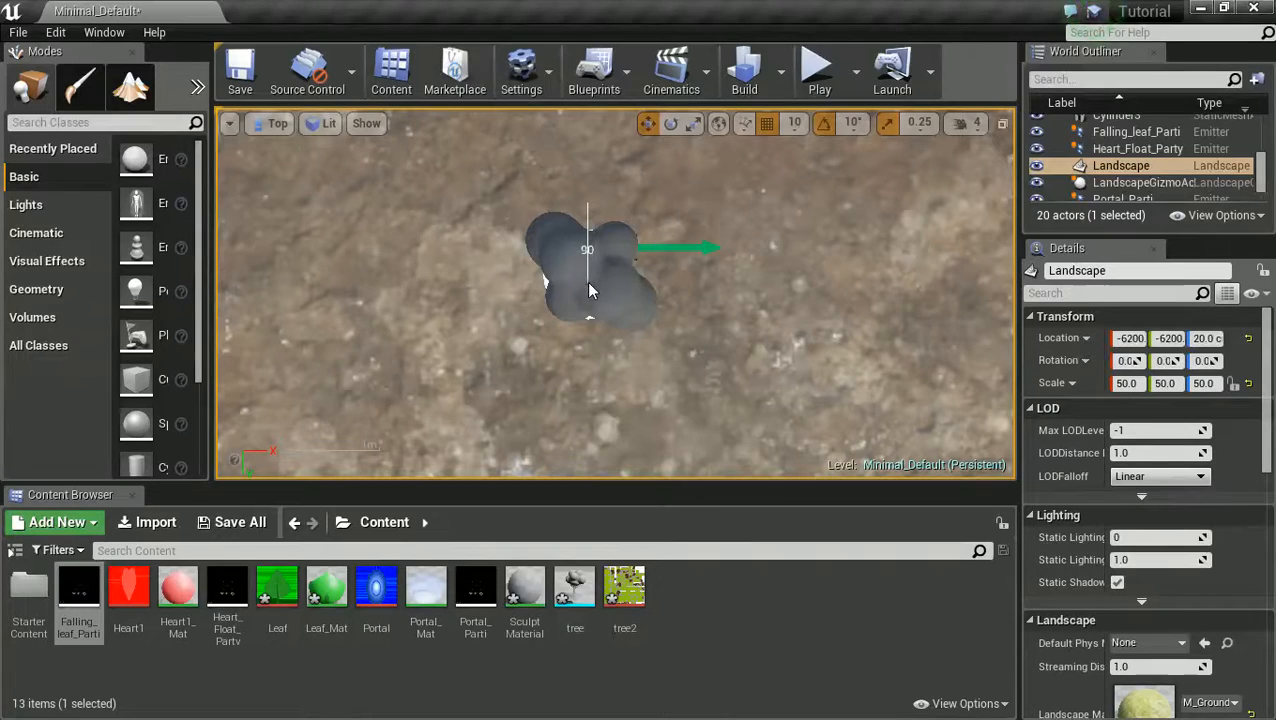
pyautogui.moveTo(589, 296); pyautogui.dragTo(593, 350, button='middle')
pyautogui.moveTo(659, 274); pyautogui.dragTo(666, 274, button='middle')
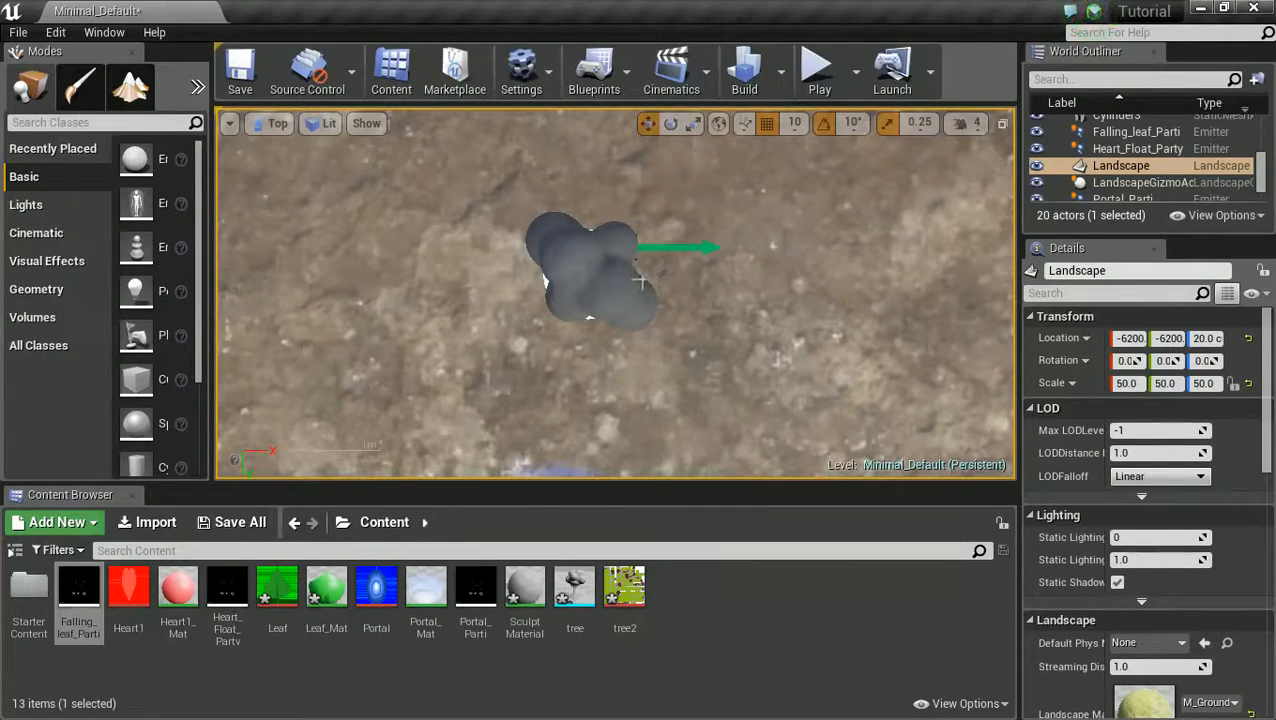
# - Set the Initial Location distribution's X and Y to 80 maximum and -80 minimum, and save the leaf particle system
pyautogui.moveTo(1272, 137); pyautogui.dragTo(884, 45)
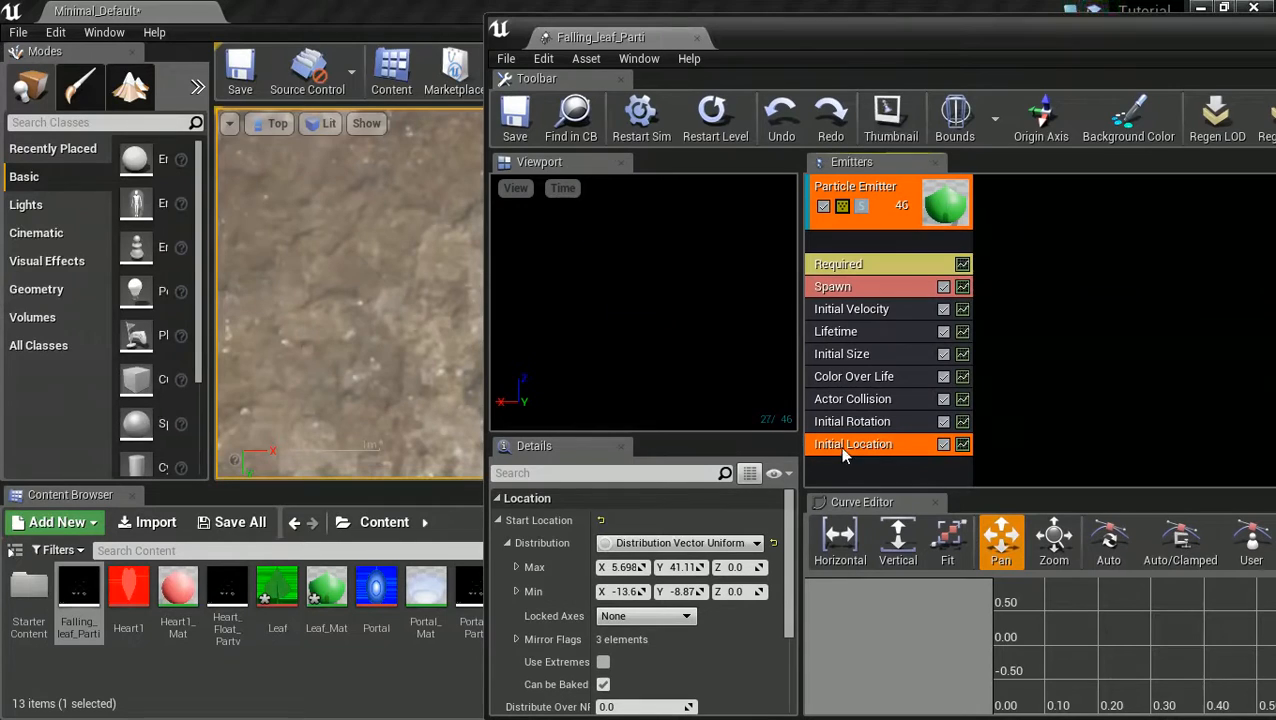
pyautogui.click(624, 567)
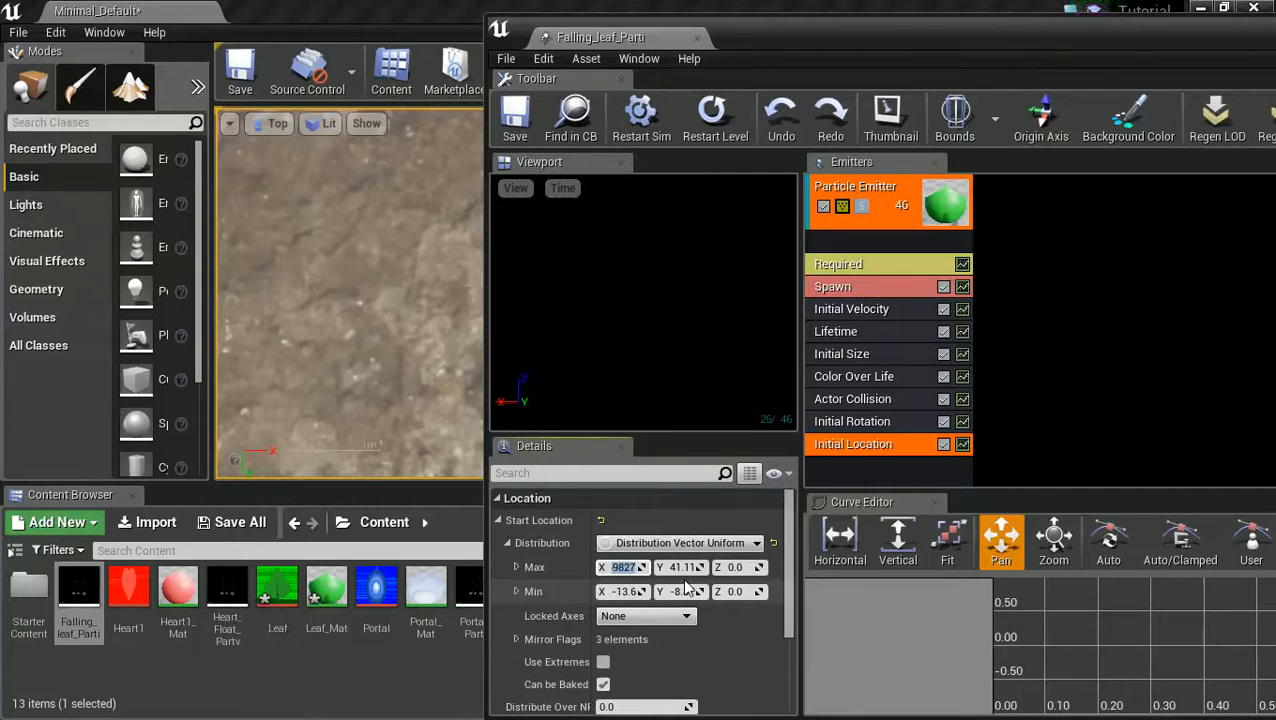
pyautogui.press('Return')
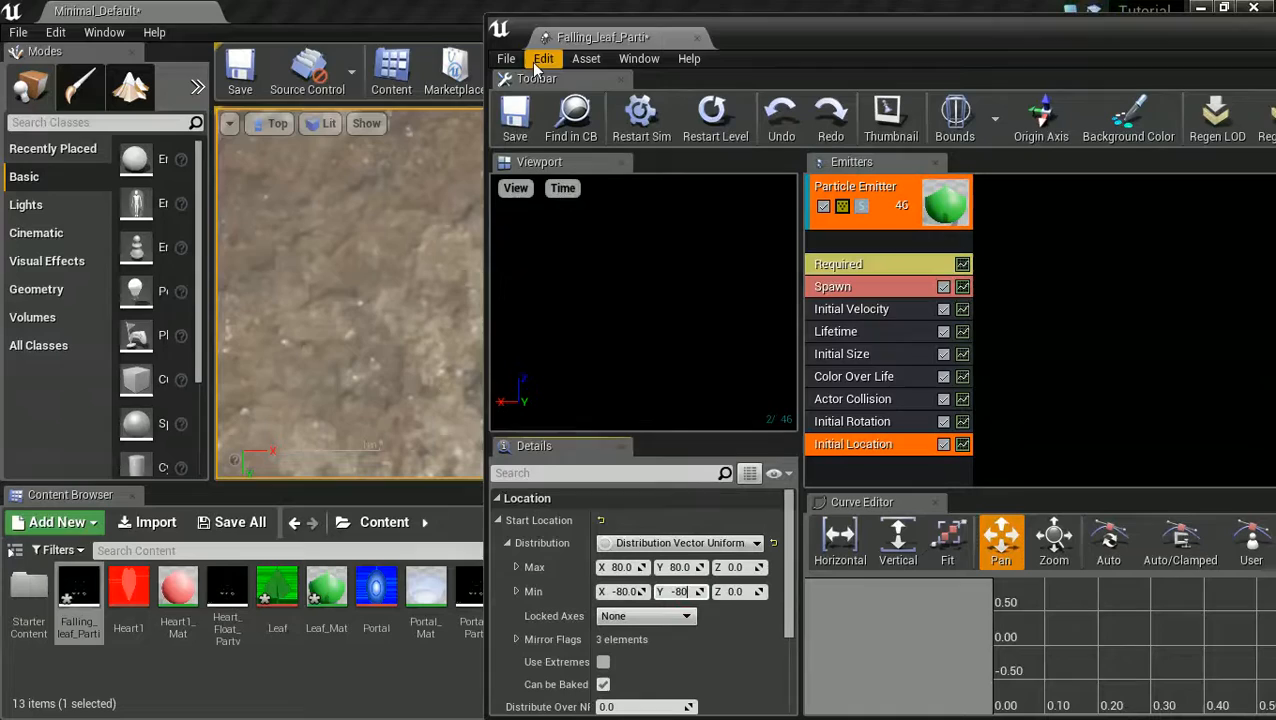
pyautogui.click(536, 114)
# - Move the particle editor out of the way and return the level to a maximized perspective view
pyautogui.moveTo(730, 43); pyautogui.dragTo(1117, 25)
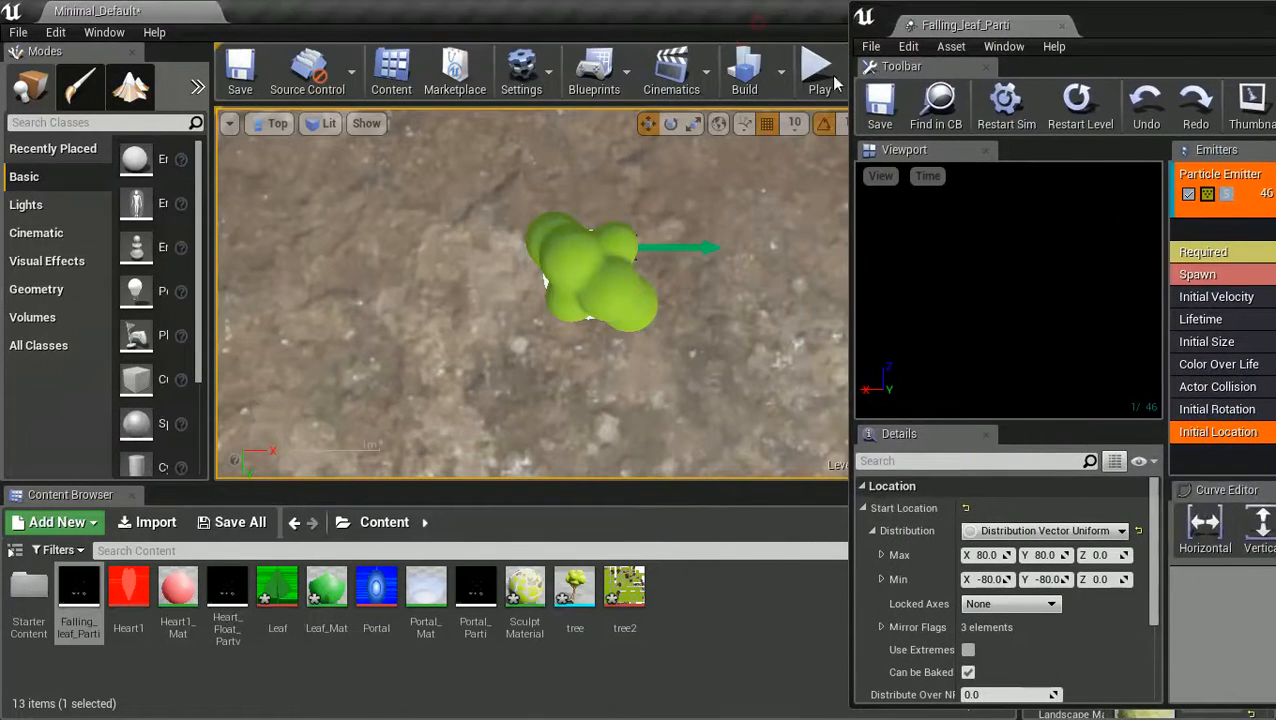
pyautogui.moveTo(990, 27); pyautogui.dragTo(1275, 45)
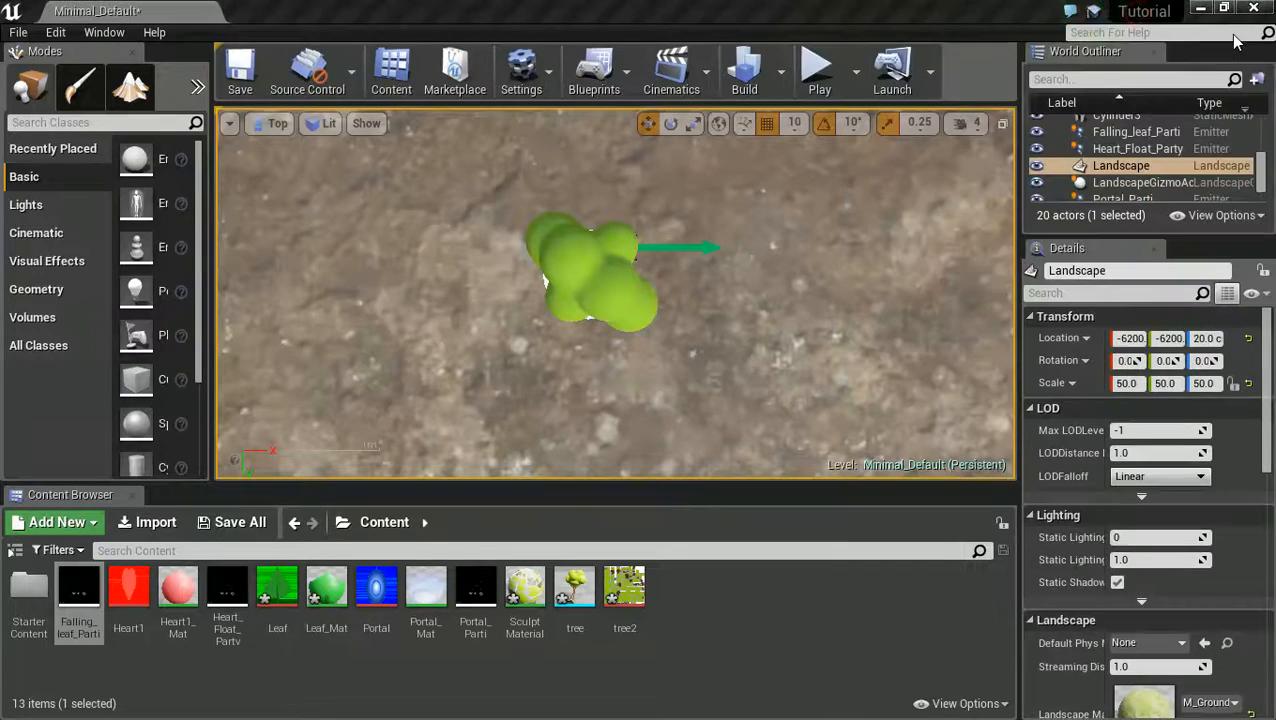
pyautogui.click(1003, 127)
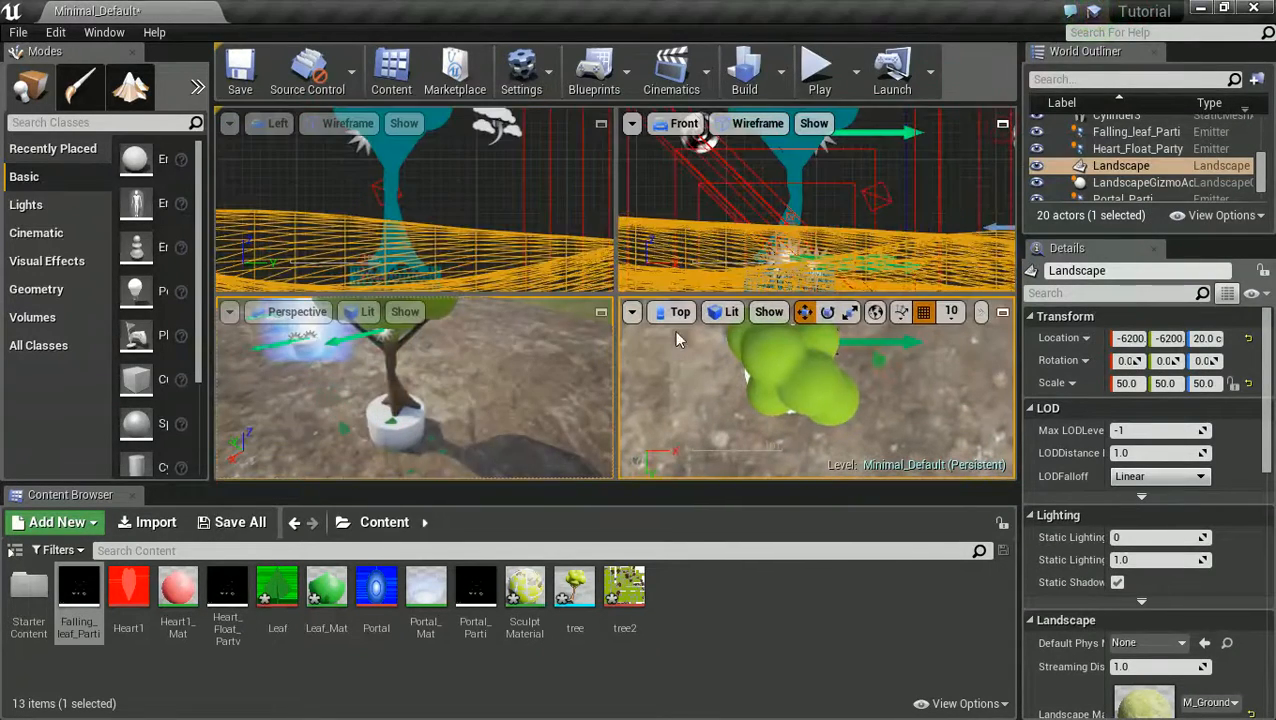
pyautogui.click(601, 312)
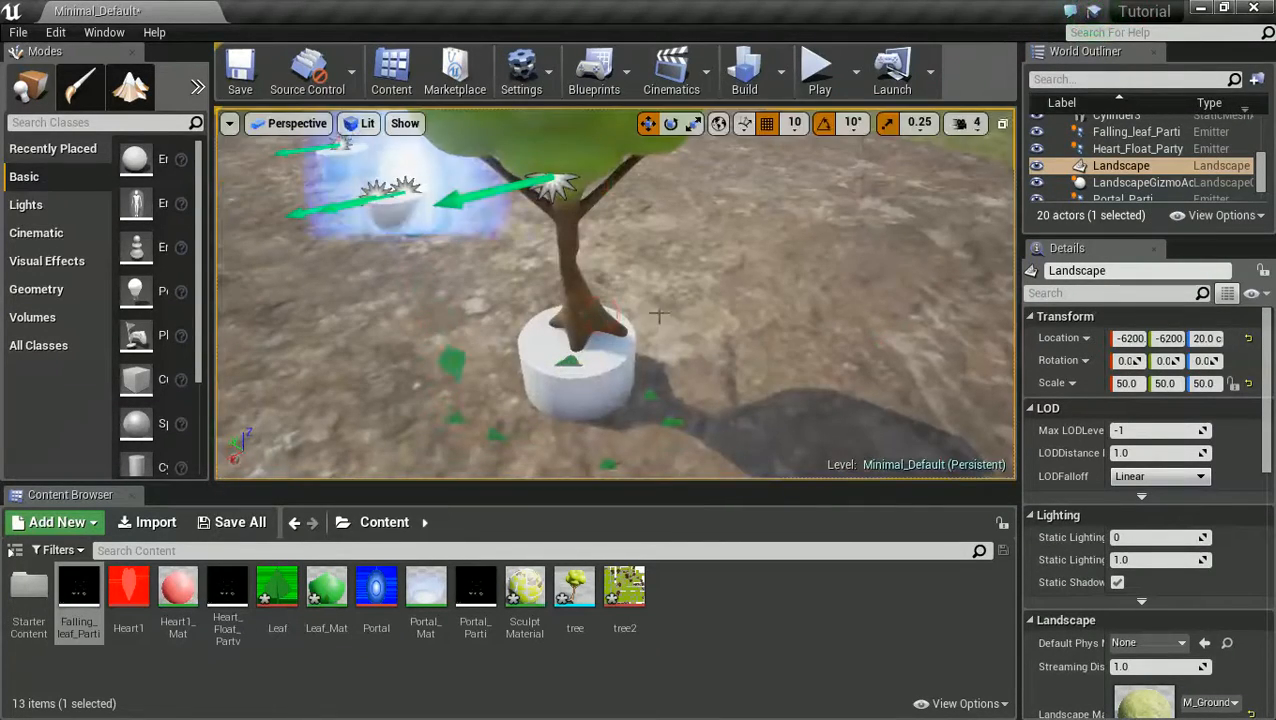
# - Bring the particle editor back beside the level and examine the leaves at the tree's base up close
pyautogui.moveTo(1275, 80); pyautogui.dragTo(996, 32)
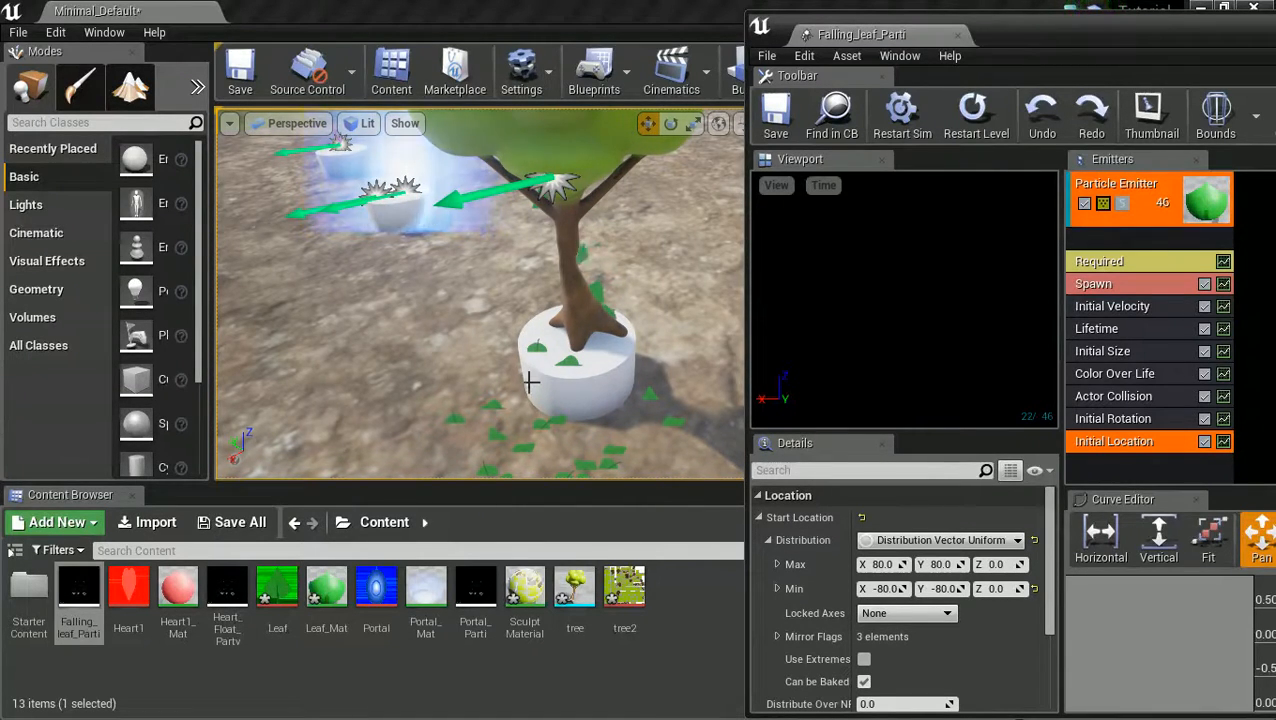
pyautogui.scroll(6, 560, 388)
pyautogui.scroll(-2, 560, 389)
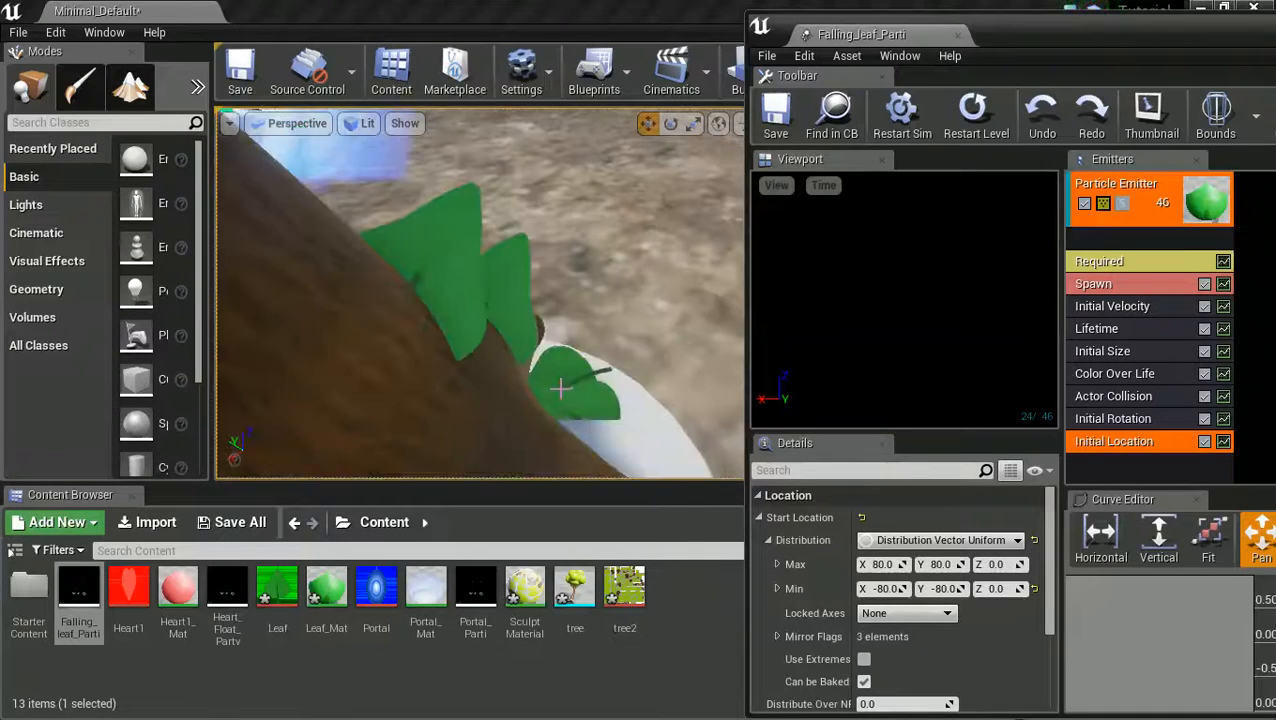
# - Compare the fallen leaves on the tree's base and surrounding ground from close up and from farther away
pyautogui.scroll(6, 560, 388)
pyautogui.scroll(-3, 560, 388)
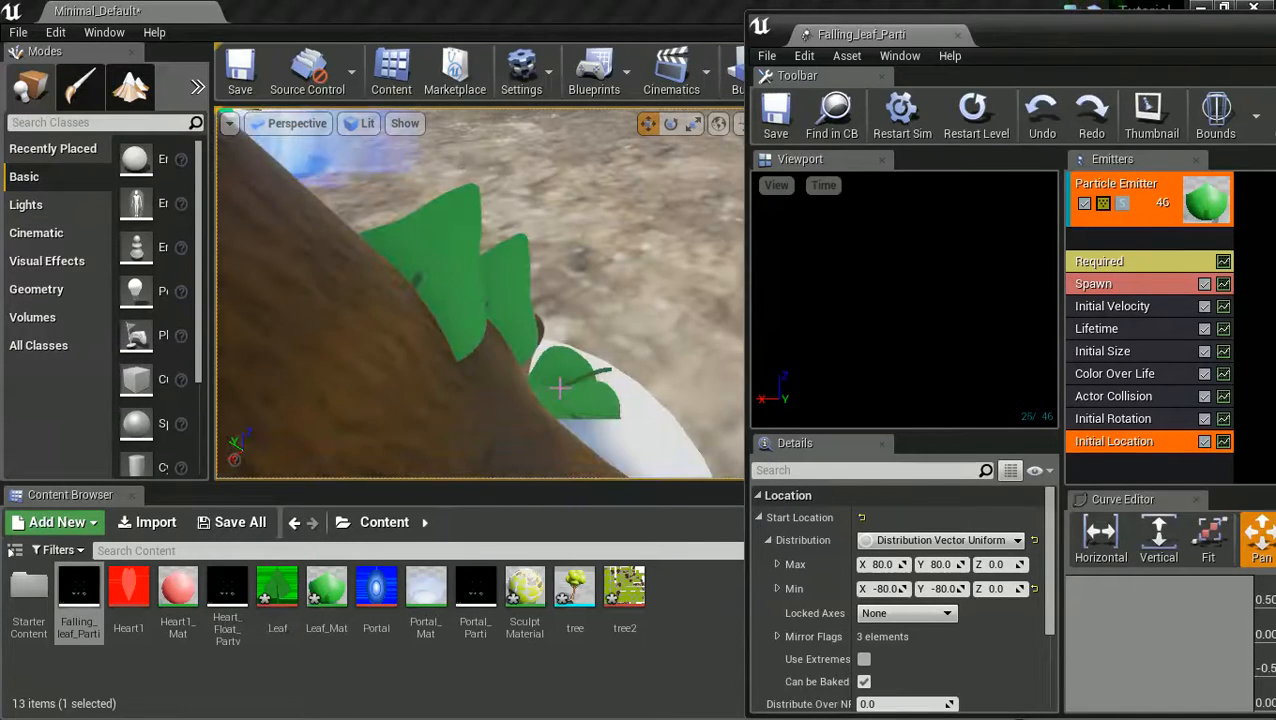
pyautogui.scroll(-4, 559, 388)
pyautogui.scroll(-1, 569, 379)
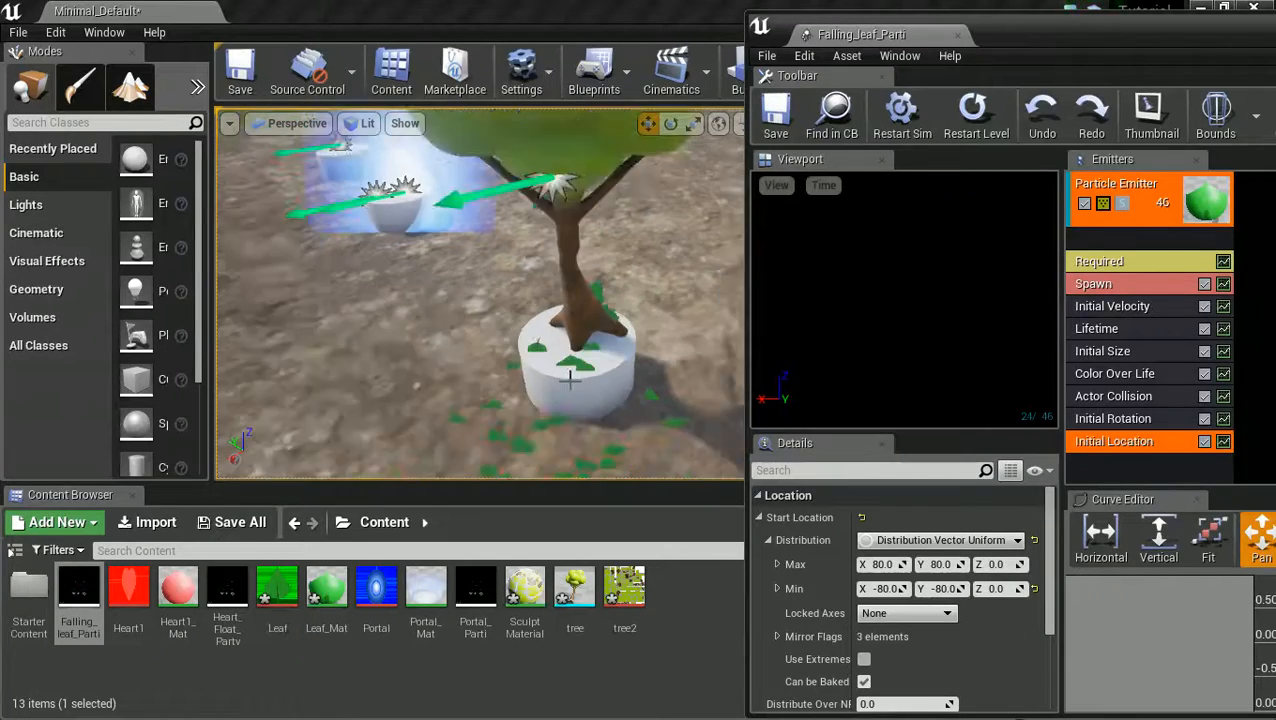
pyautogui.scroll(-2, 569, 379)
pyautogui.scroll(4, 569, 384)
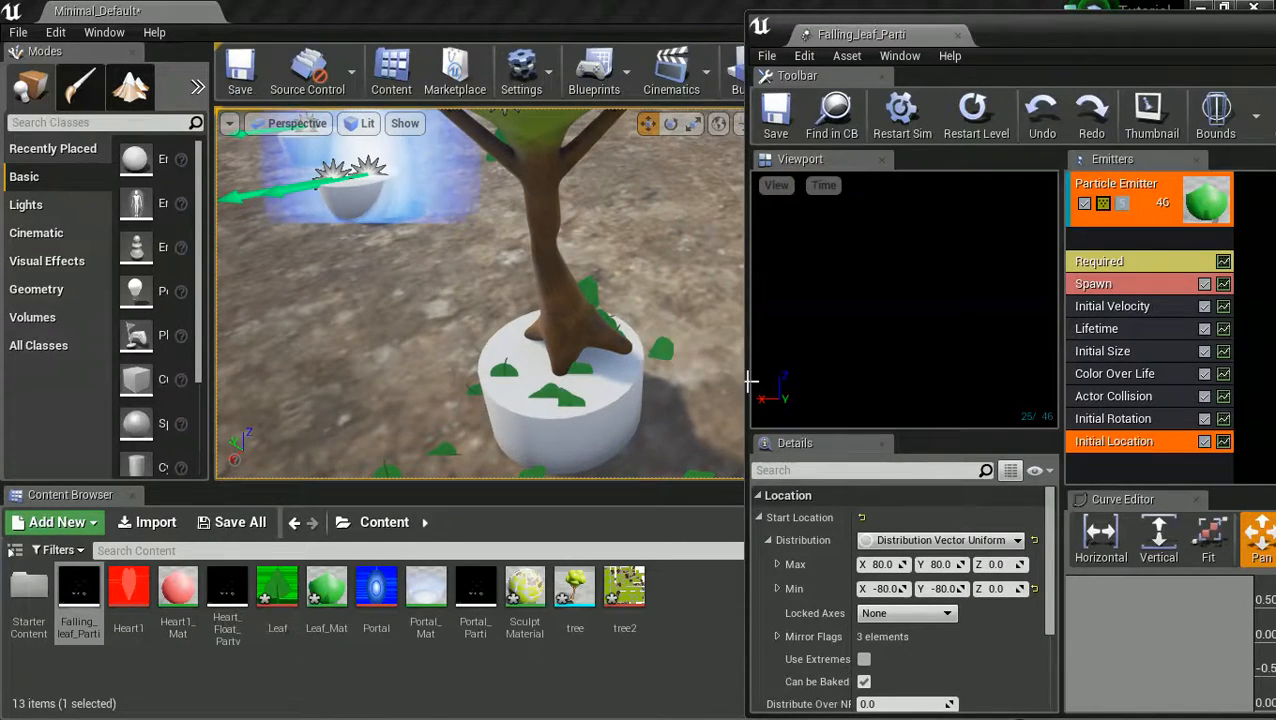
# - In the emitter's Required module, set Emitter Delay to about 1.62 and Emitter Delay Low to about 1.06
pyautogui.click(1105, 261)
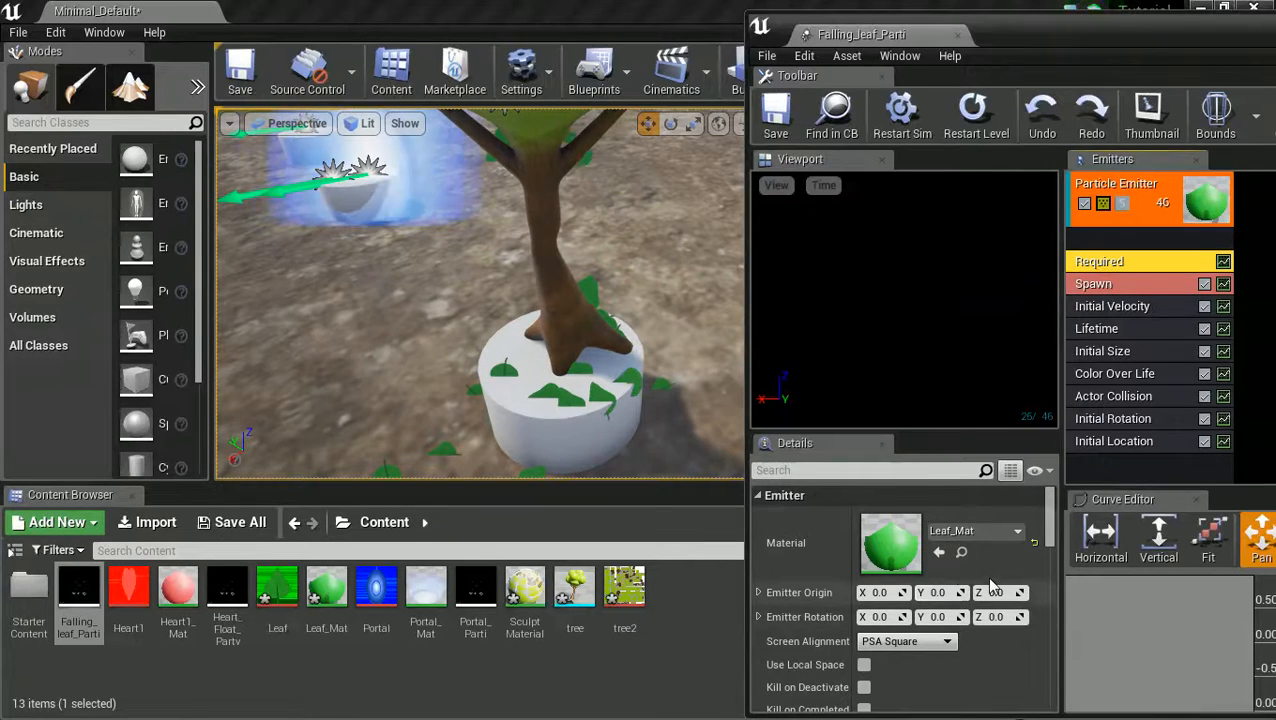
pyautogui.scroll(-2, 997, 575)
pyautogui.scroll(-1, 997, 576)
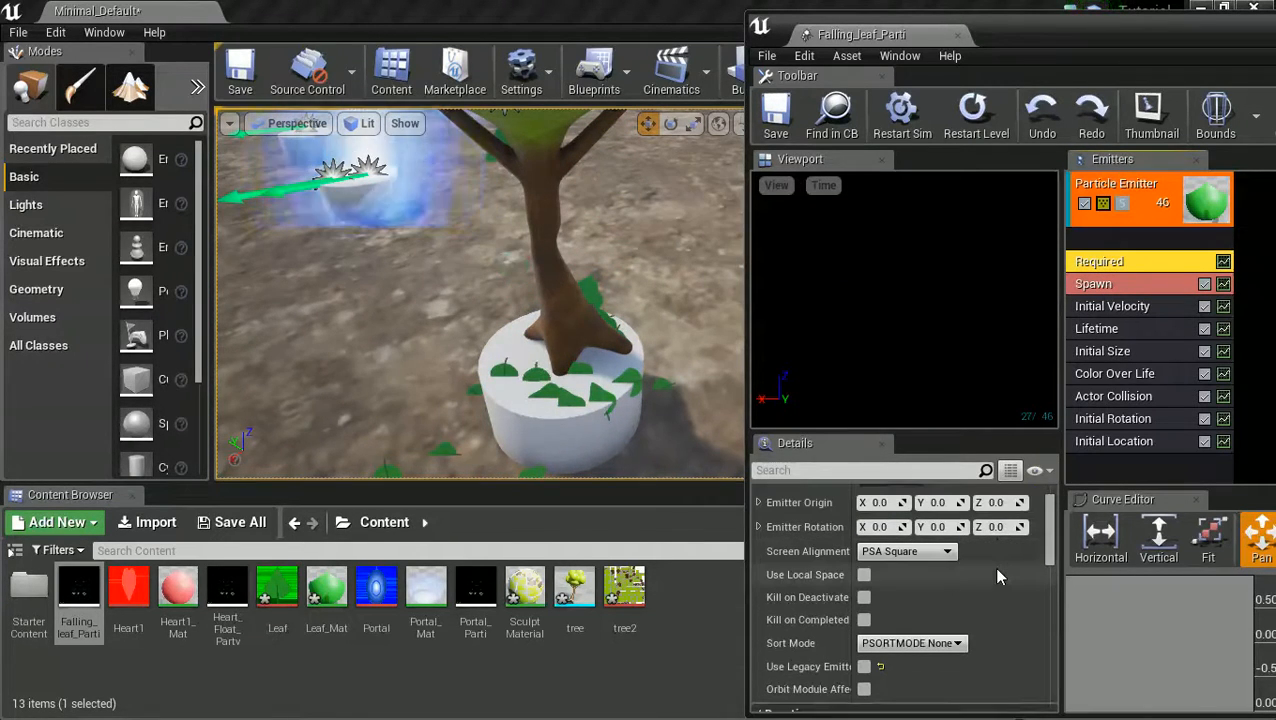
pyautogui.scroll(-6, 996, 577)
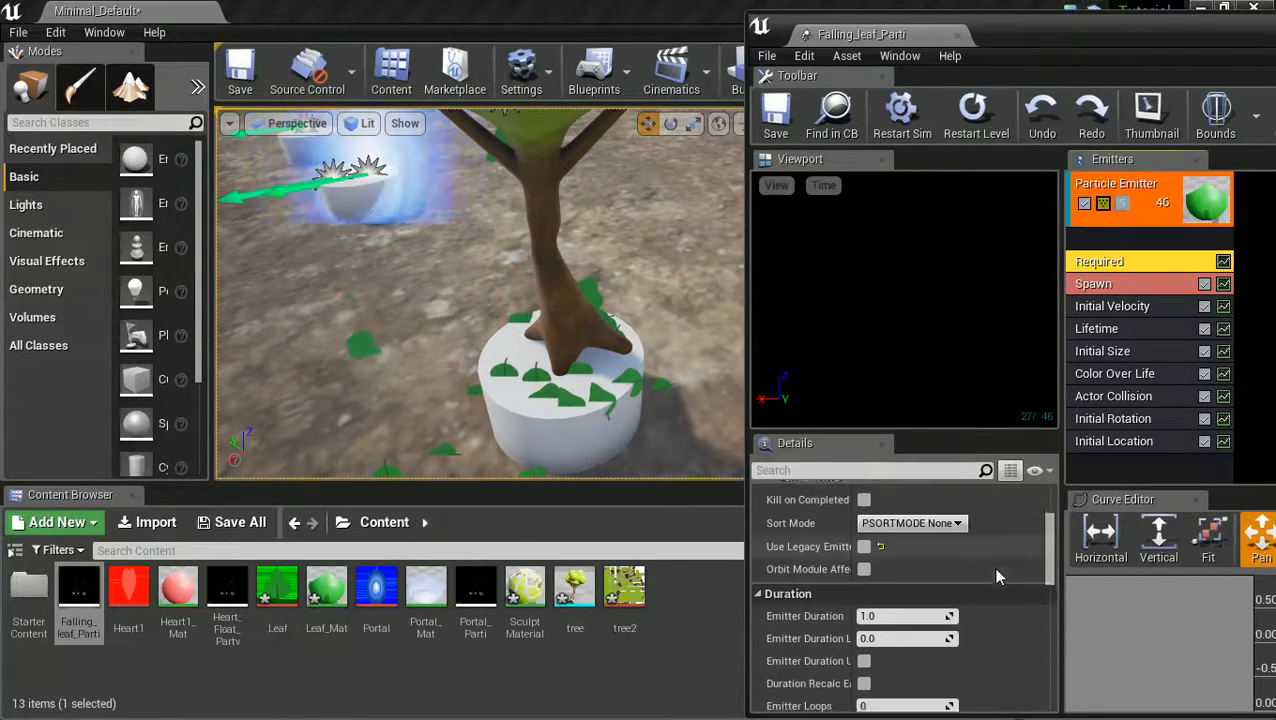
pyautogui.scroll(-4, 995, 577)
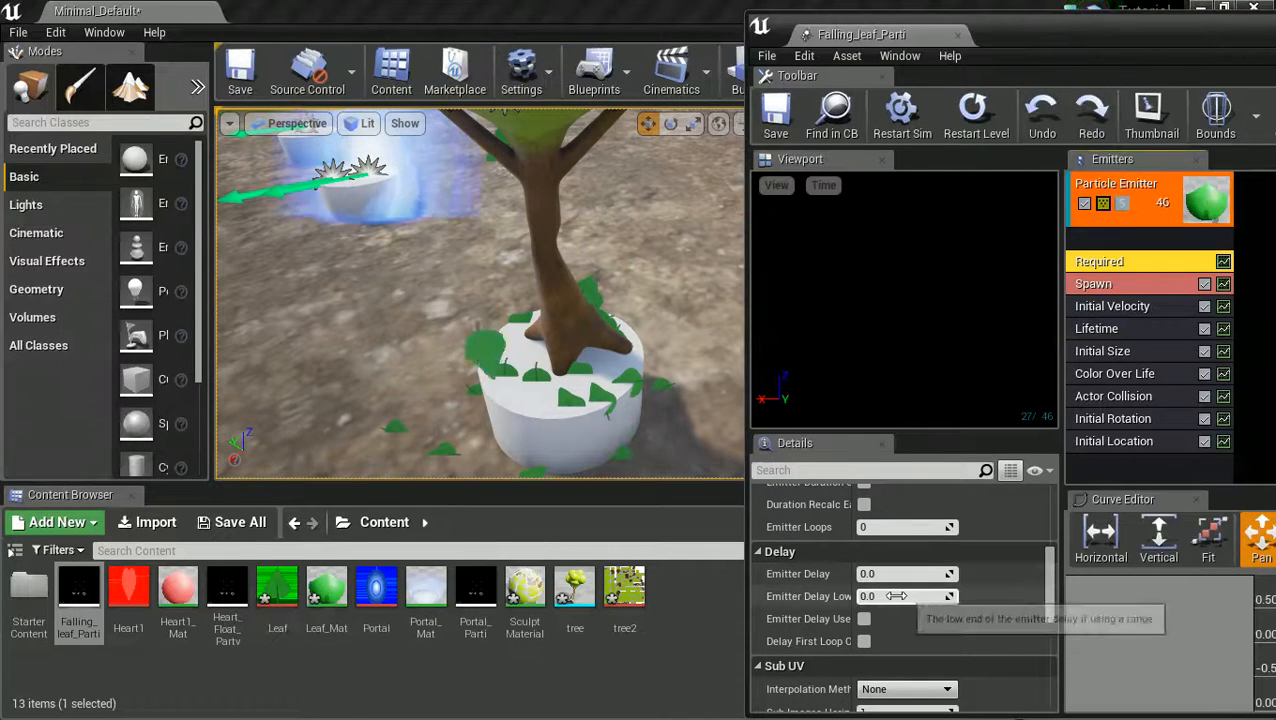
pyautogui.moveTo(893, 574); pyautogui.dragTo(913, 574)
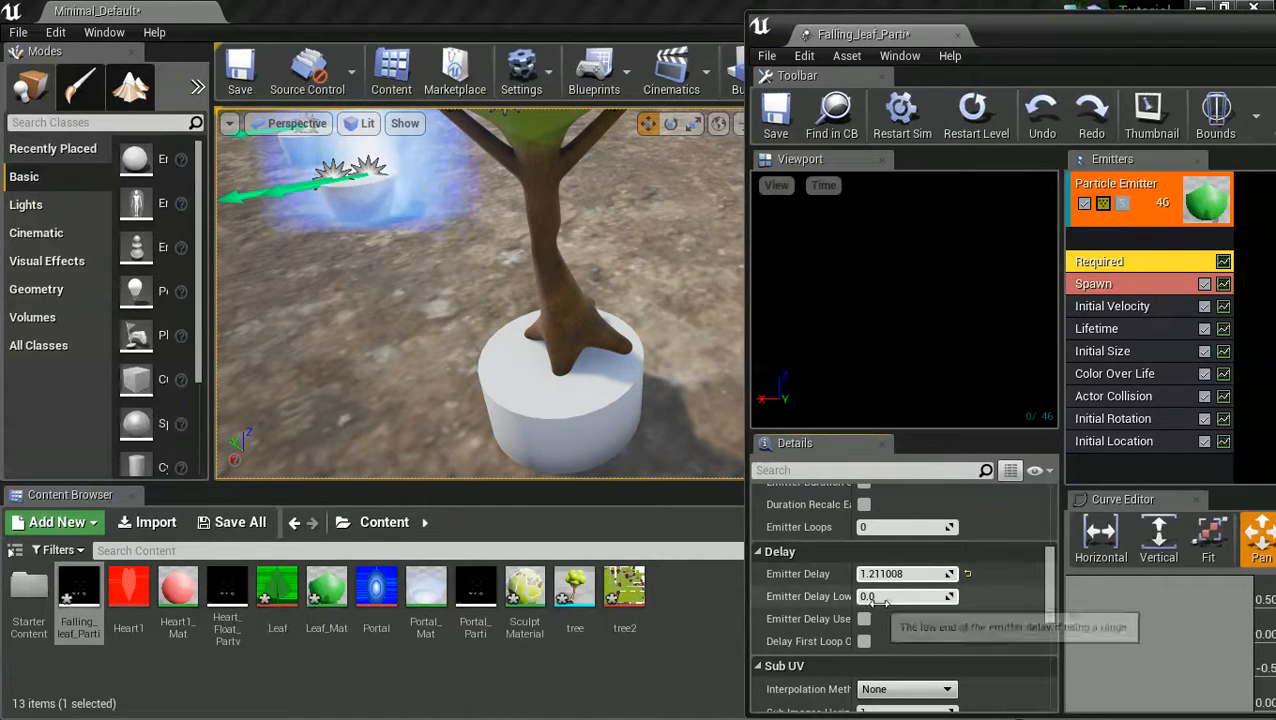
pyautogui.moveTo(880, 596)
pyautogui.mouseDown()
pyautogui.moveTo(910, 596)
pyautogui.moveTo(890, 574)
pyautogui.moveTo(891, 597)
pyautogui.mouseUp()
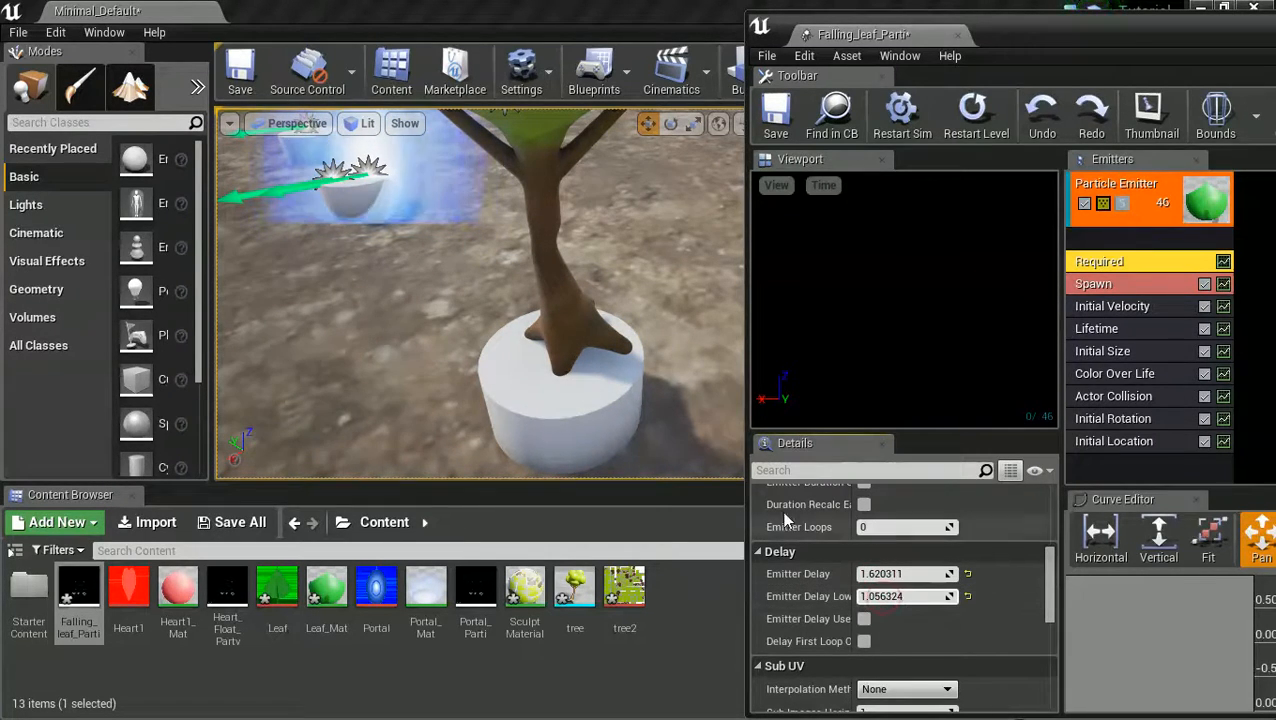
# - Raise the Emitter Delay to about 2.92, save the leaf particle system and watch the tree in the level
pyautogui.scroll(-3, 520, 261)
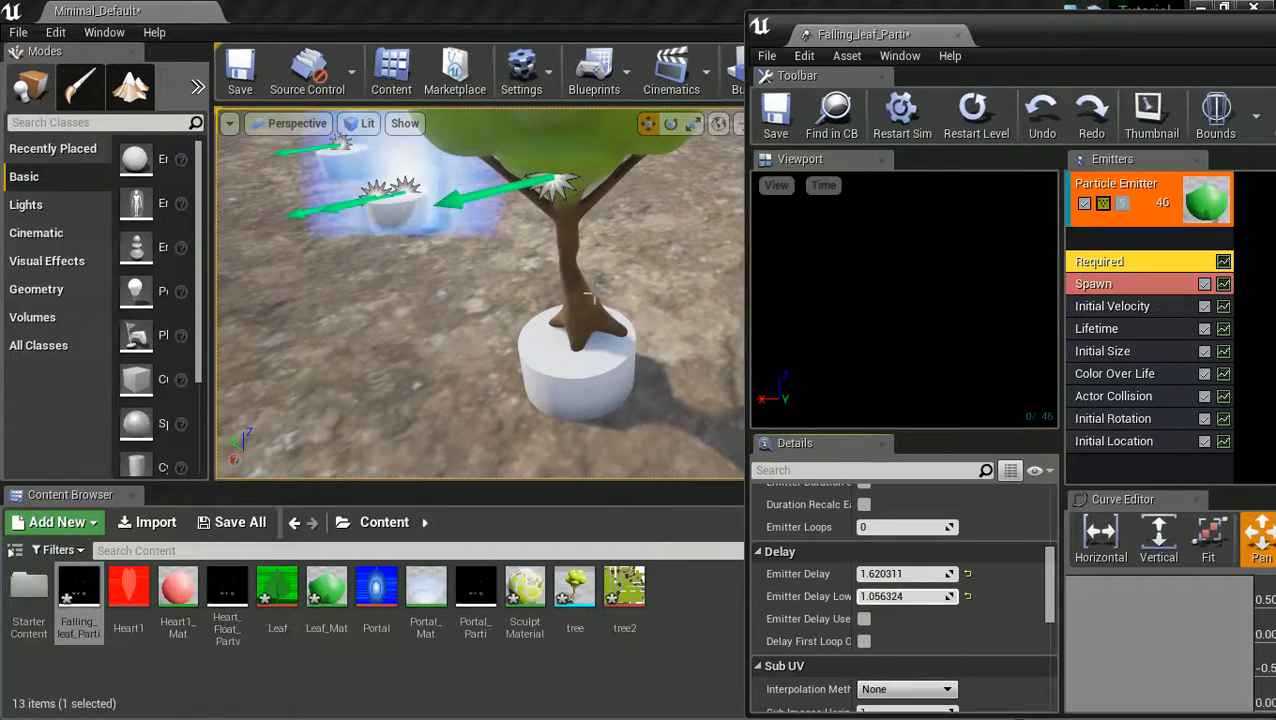
pyautogui.moveTo(895, 574); pyautogui.dragTo(918, 579)
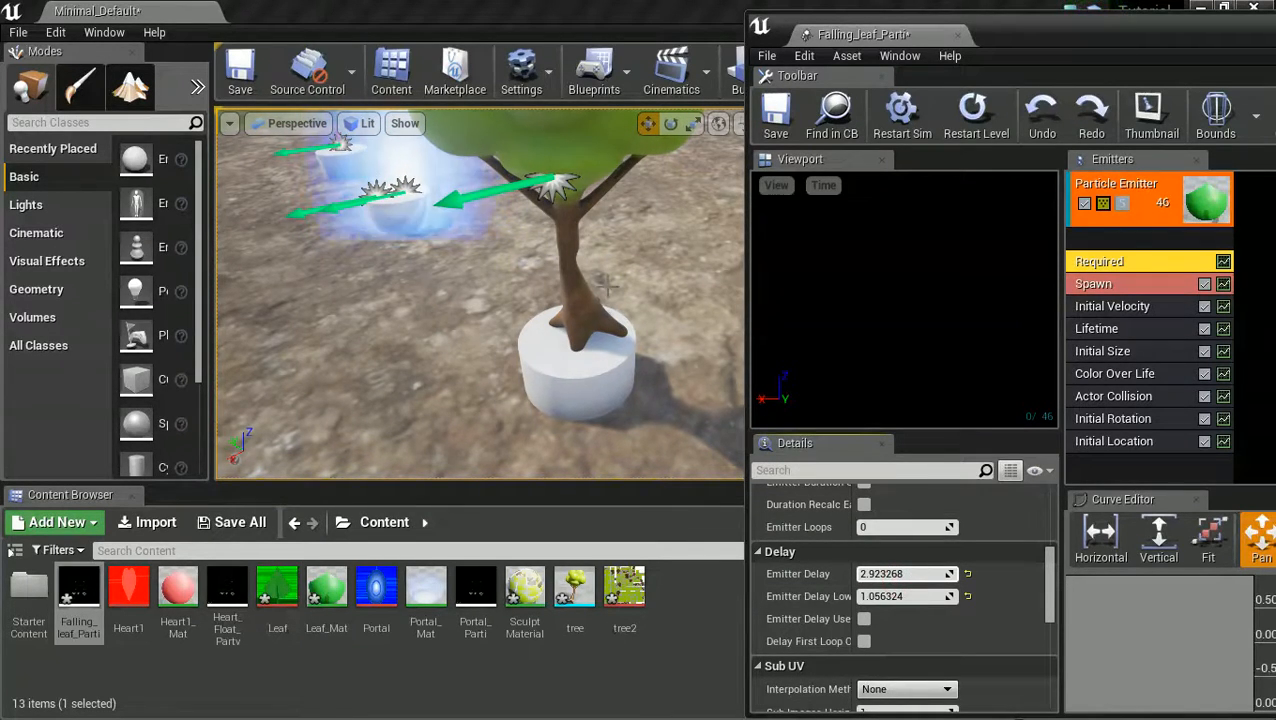
pyautogui.scroll(-2, 667, 258)
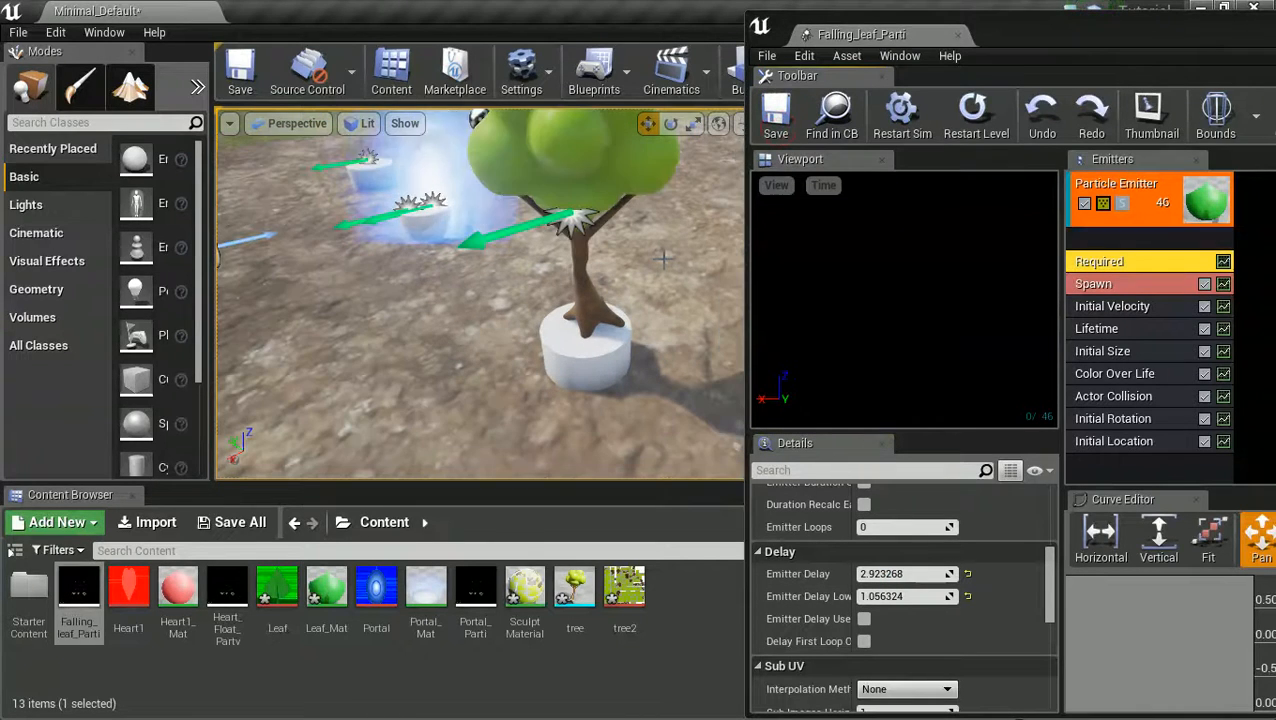
# - Lower the Emitter Delay to about 1.27 and the Emitter Delay Low to about 0.5
pyautogui.scroll(2, 662, 258)
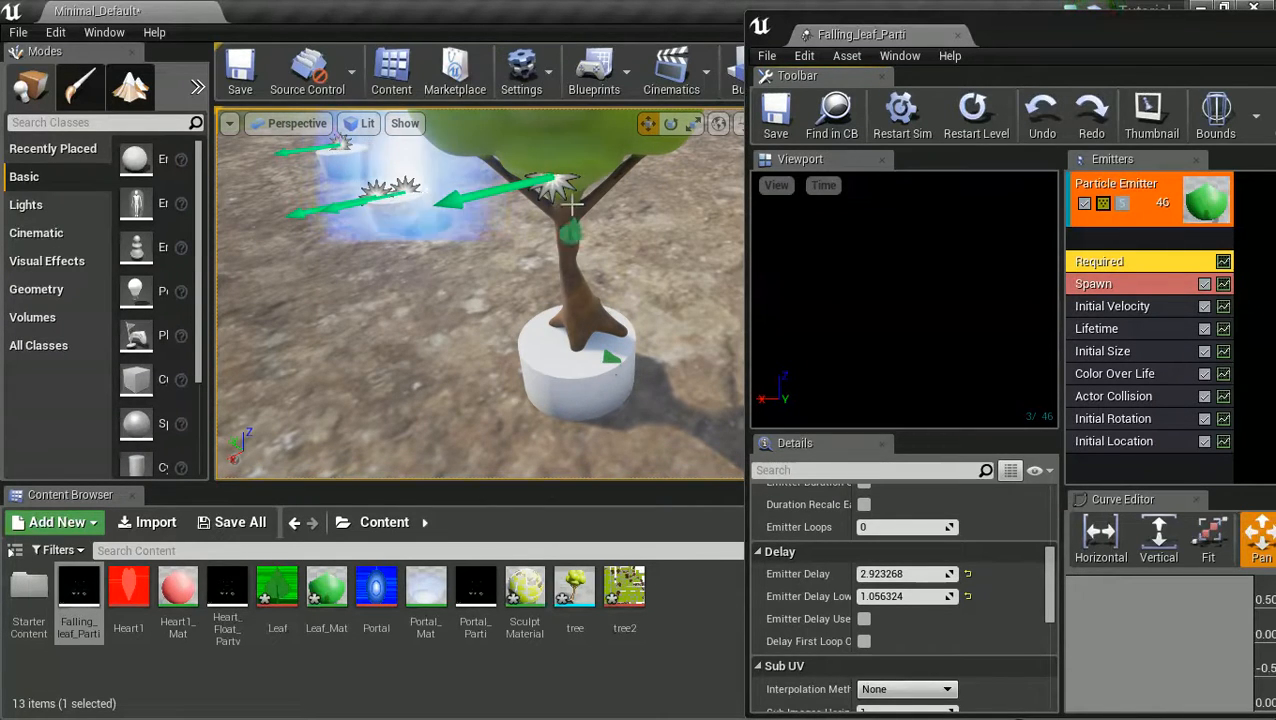
pyautogui.moveTo(880, 596); pyautogui.dragTo(856, 578)
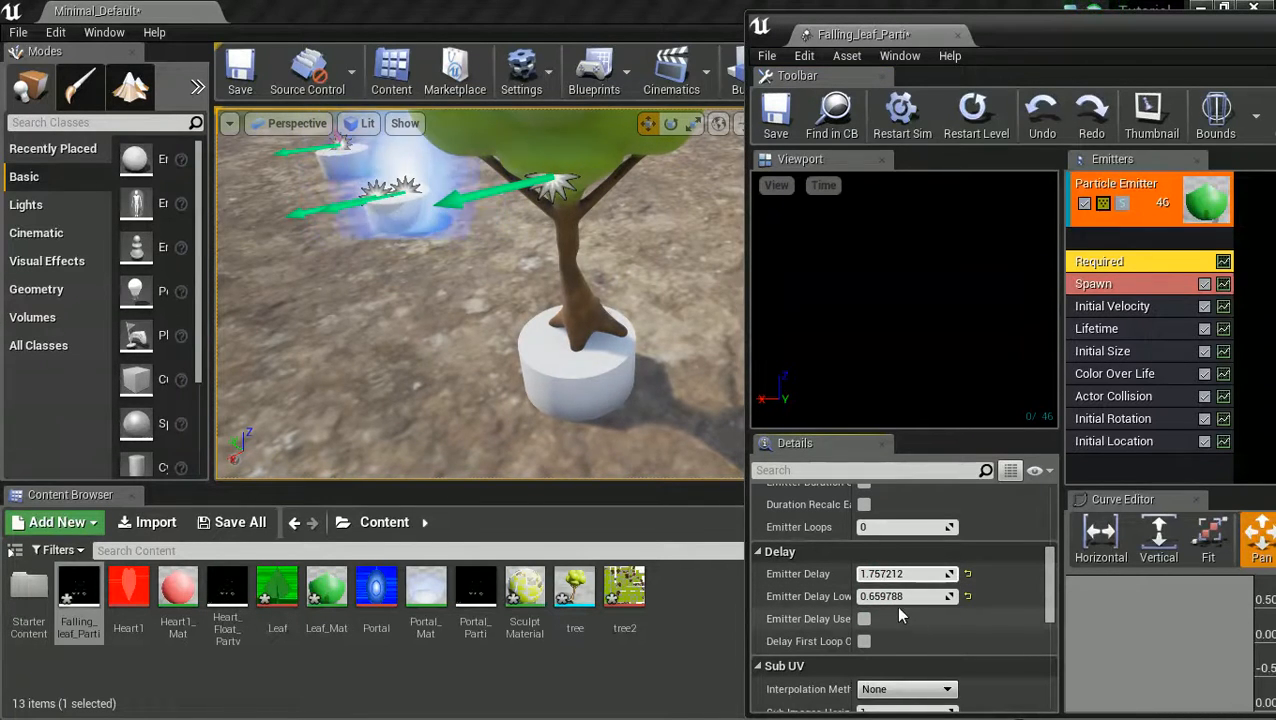
pyautogui.moveTo(873, 576); pyautogui.dragTo(878, 596)
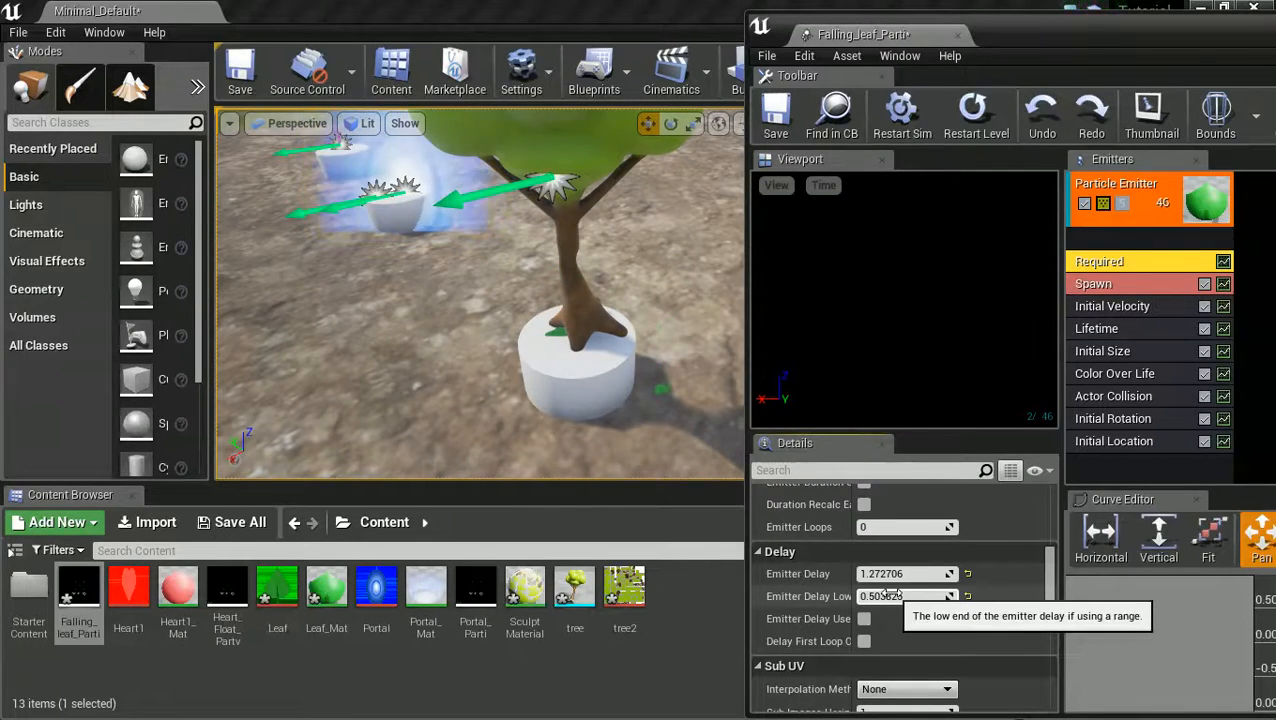
# - Set Initial Velocity to about X 13.9, Y 13.3, Z -99.2 maximum and X -19.2, Y -18.1, Z -80.1 minimum, and save the particle system
pyautogui.click(1106, 306)
pyautogui.scroll(4, 930, 563)
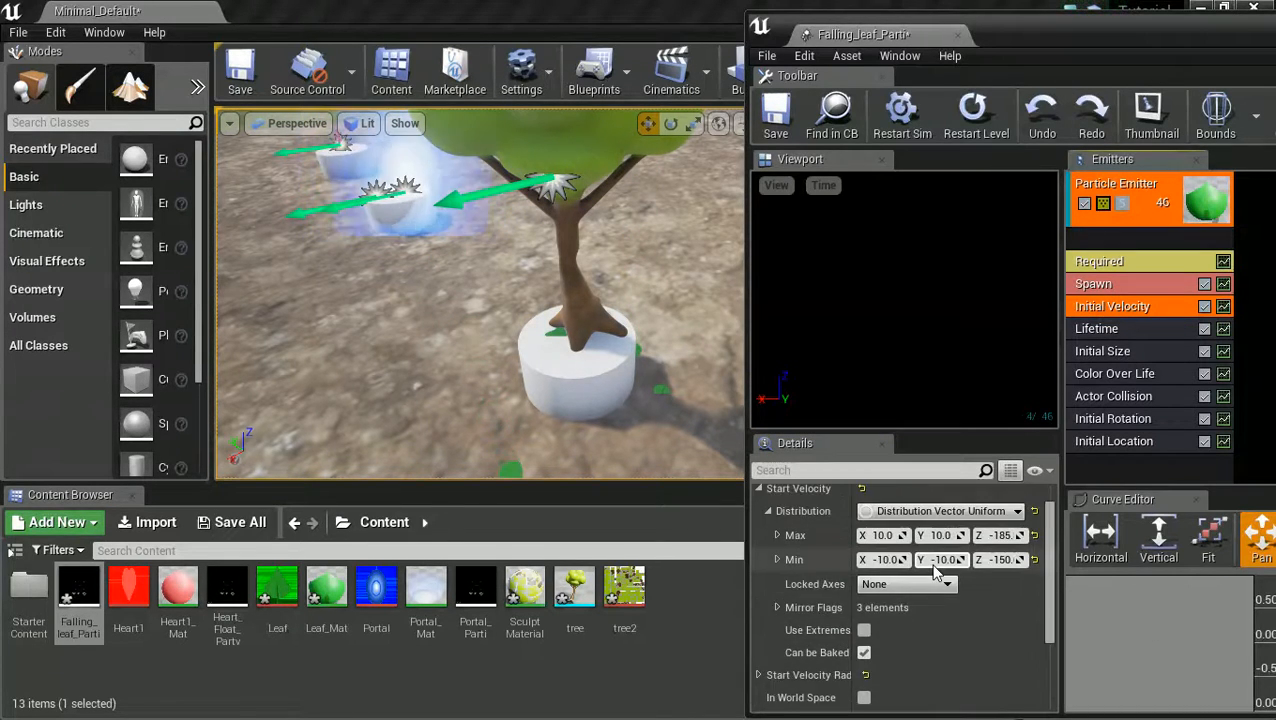
pyautogui.moveTo(1003, 566); pyautogui.dragTo(1020, 589)
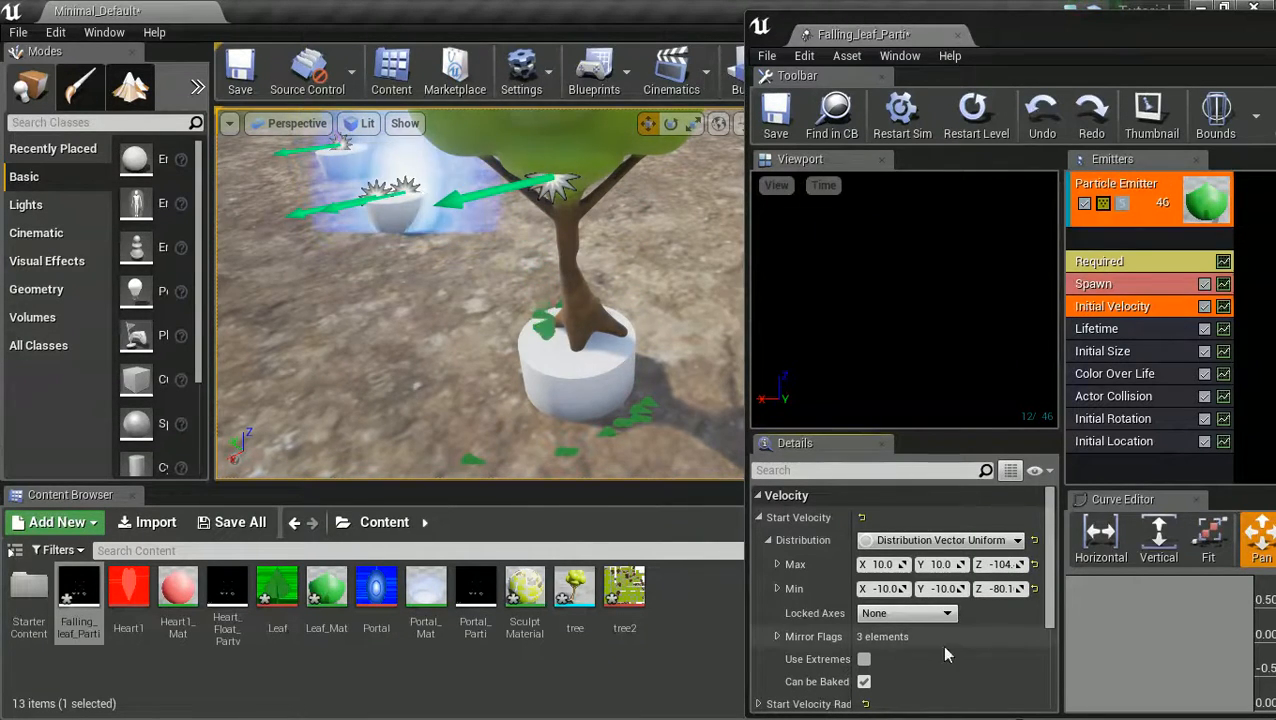
pyautogui.moveTo(999, 564); pyautogui.dragTo(949, 567)
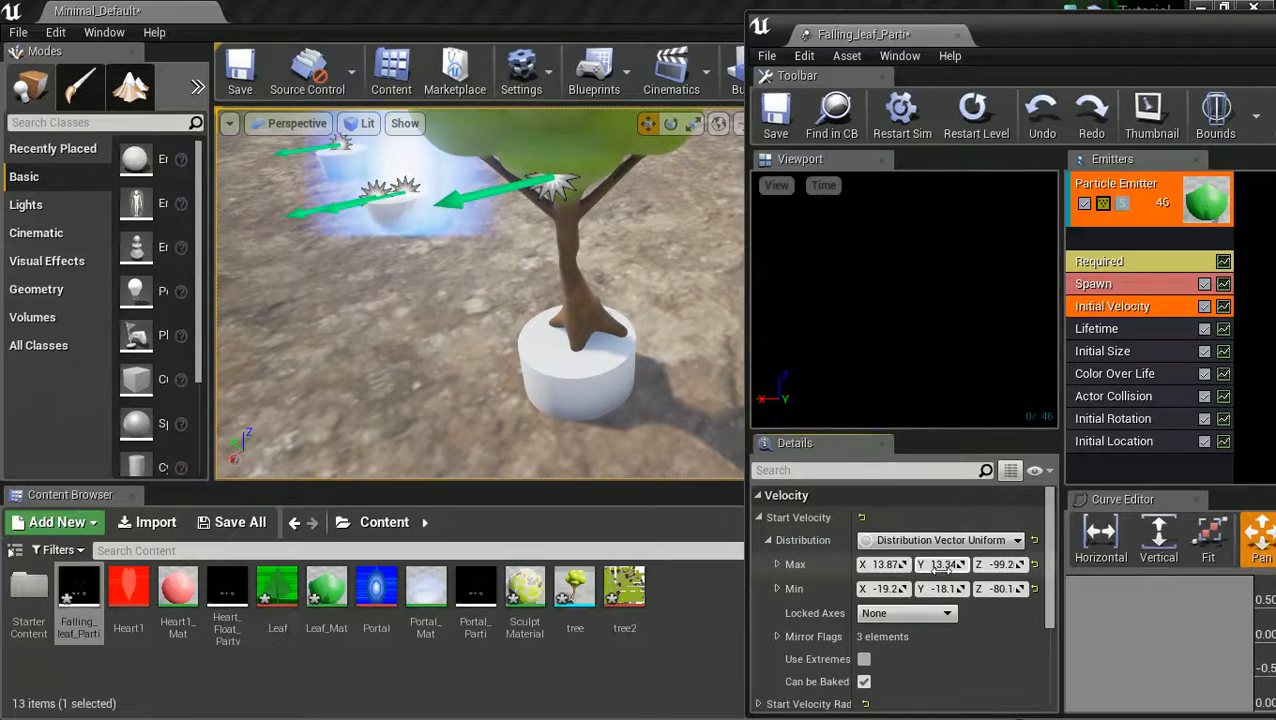
pyautogui.scroll(-2, 944, 591)
pyautogui.scroll(-2, 943, 589)
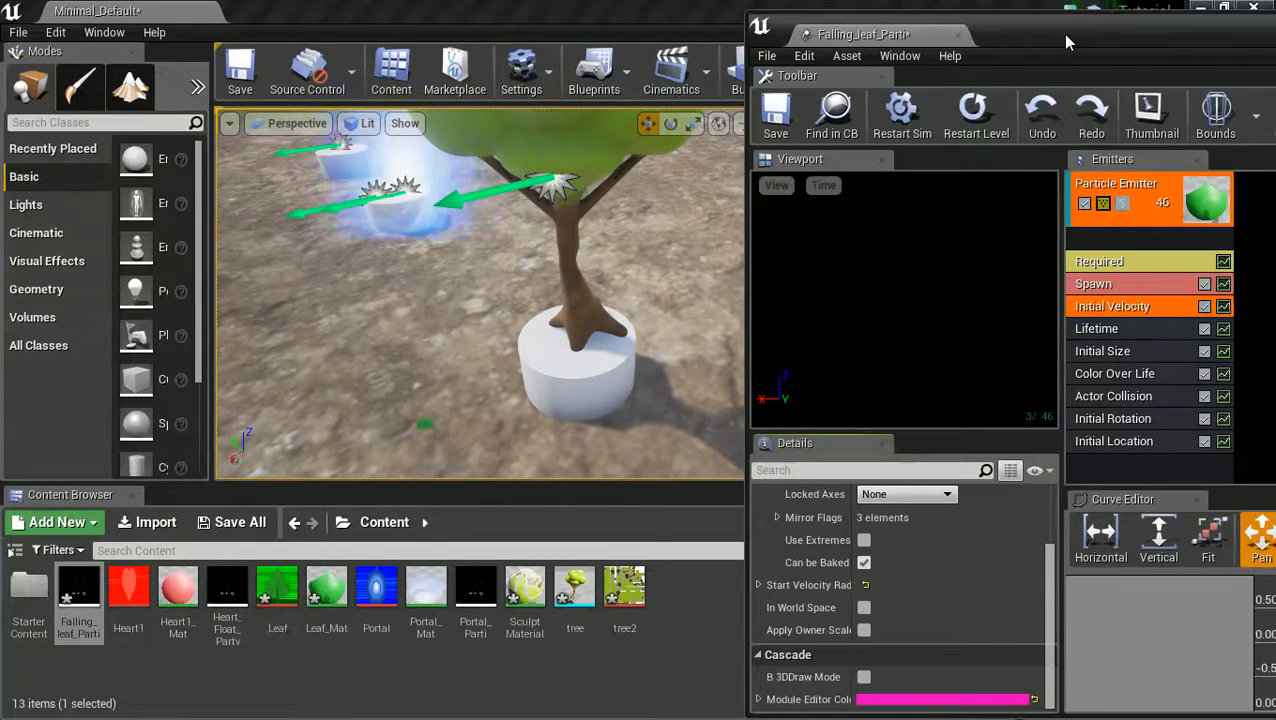
pyautogui.click(774, 115)
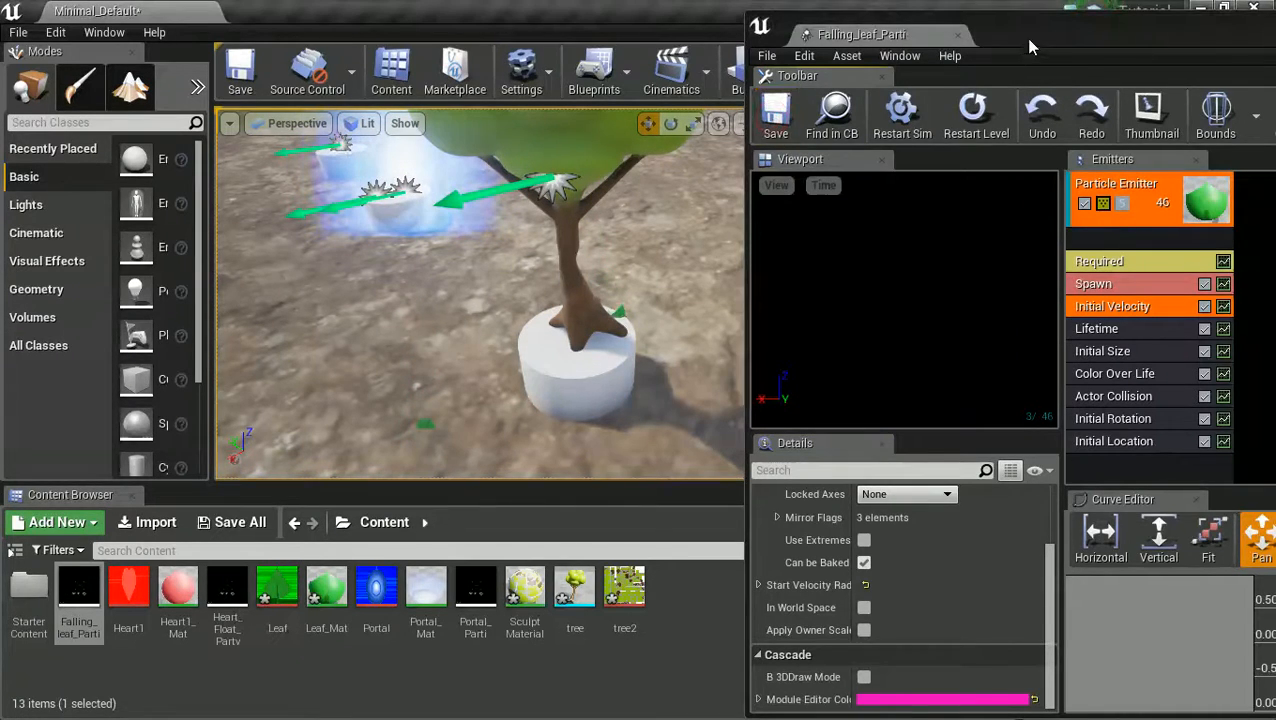
# - Move the particle editor aside and play the level in the viewport with mouse control
pyautogui.moveTo(1031, 47); pyautogui.dragTo(1275, 56)
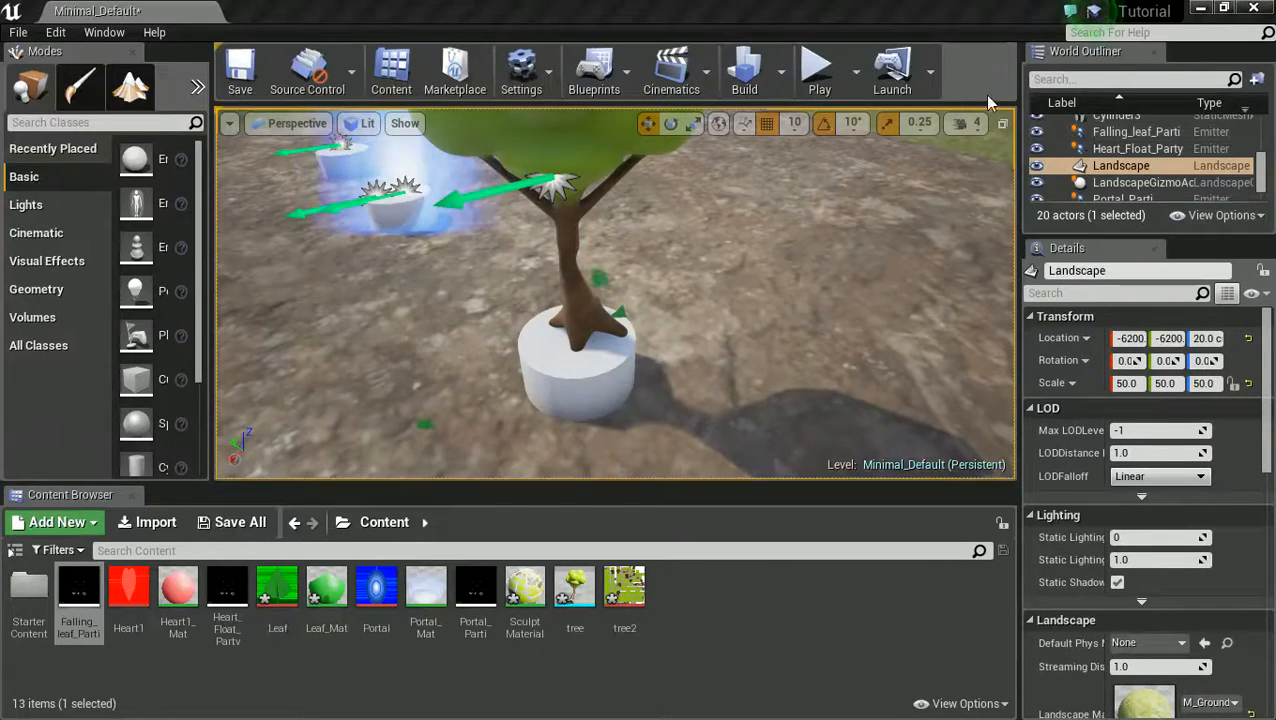
pyautogui.click(818, 70)
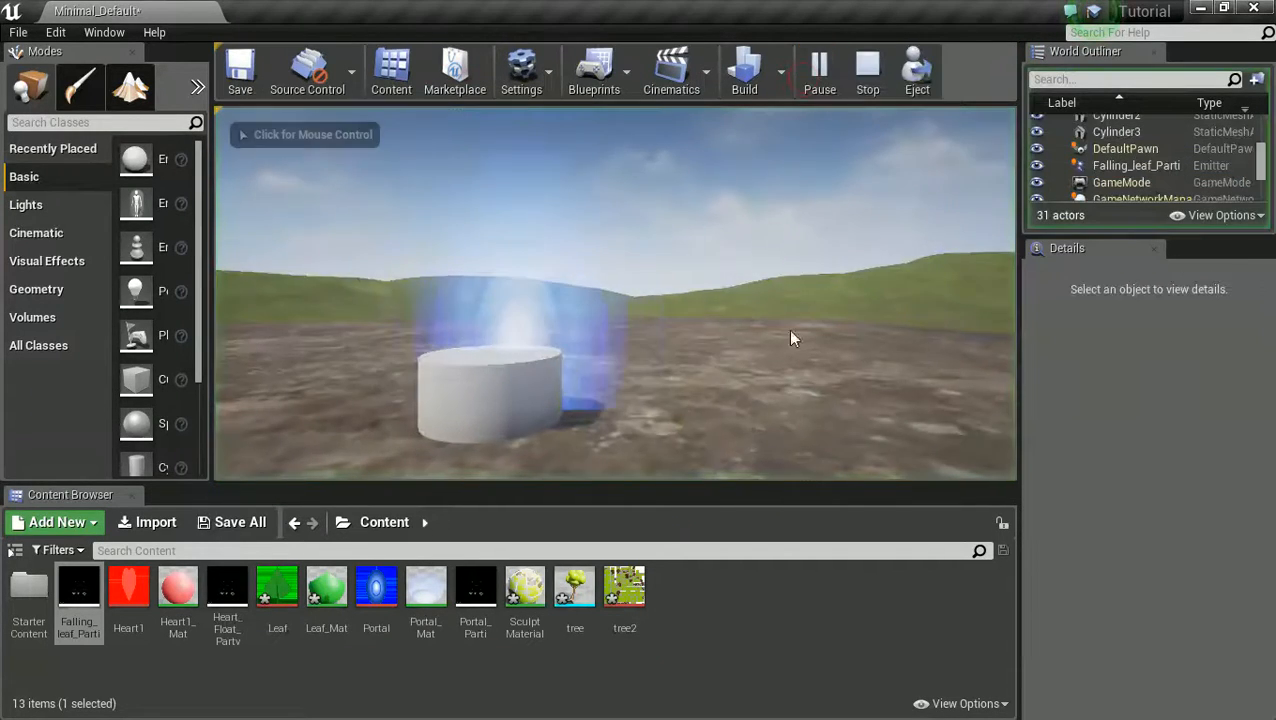
pyautogui.click(760, 262)
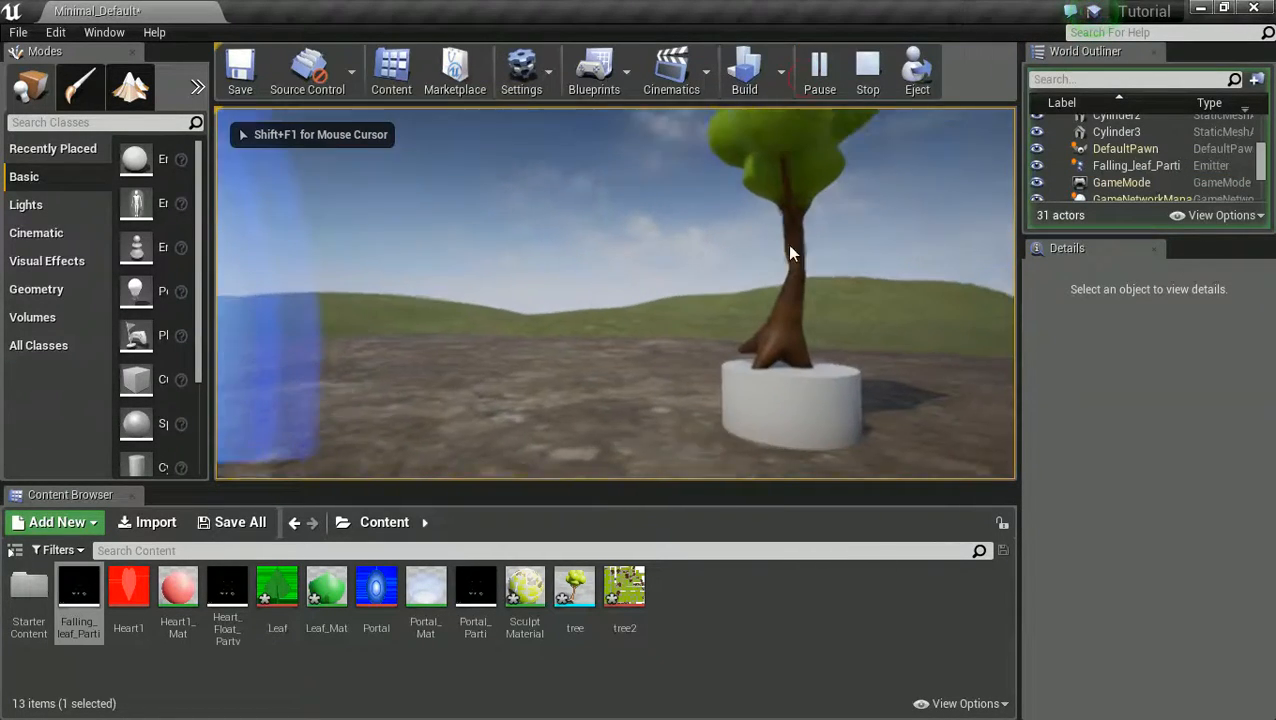
# - Fly around the tree in the running level and examine how the leaves fall and settle around its base
pyautogui.press('w')
pyautogui.press('d')
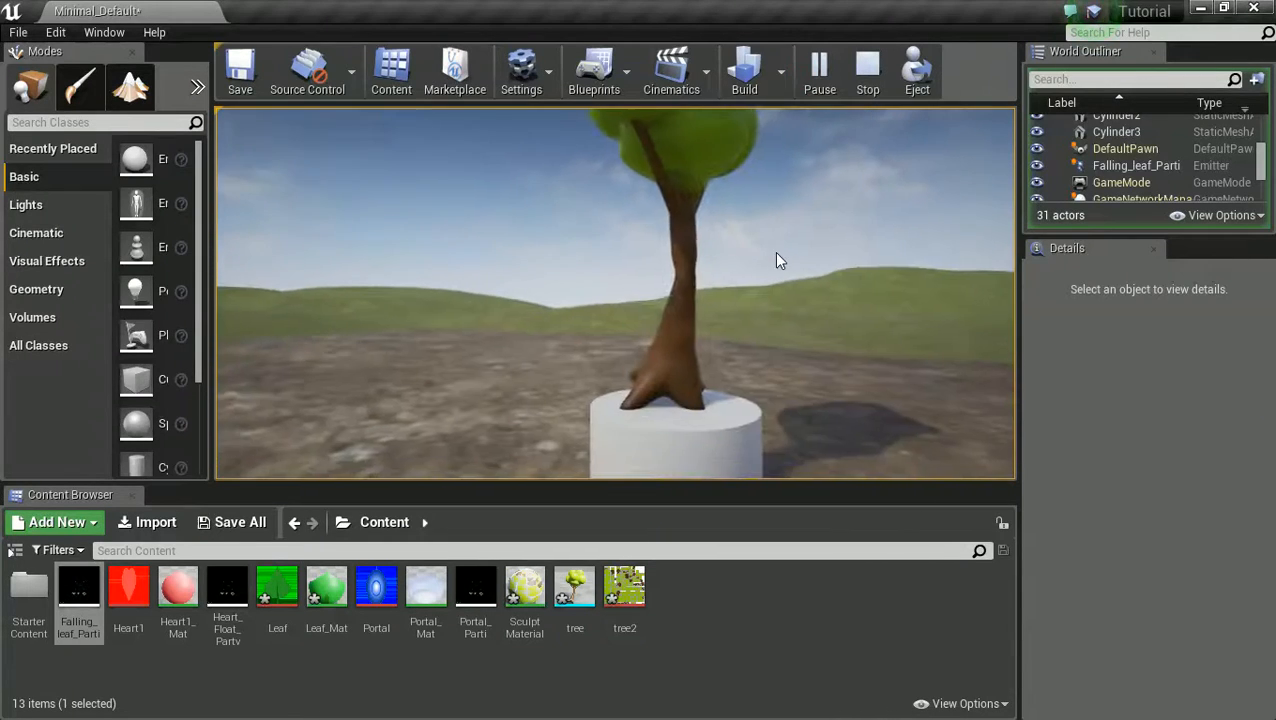
pyautogui.click(776, 252)
pyautogui.press('w')
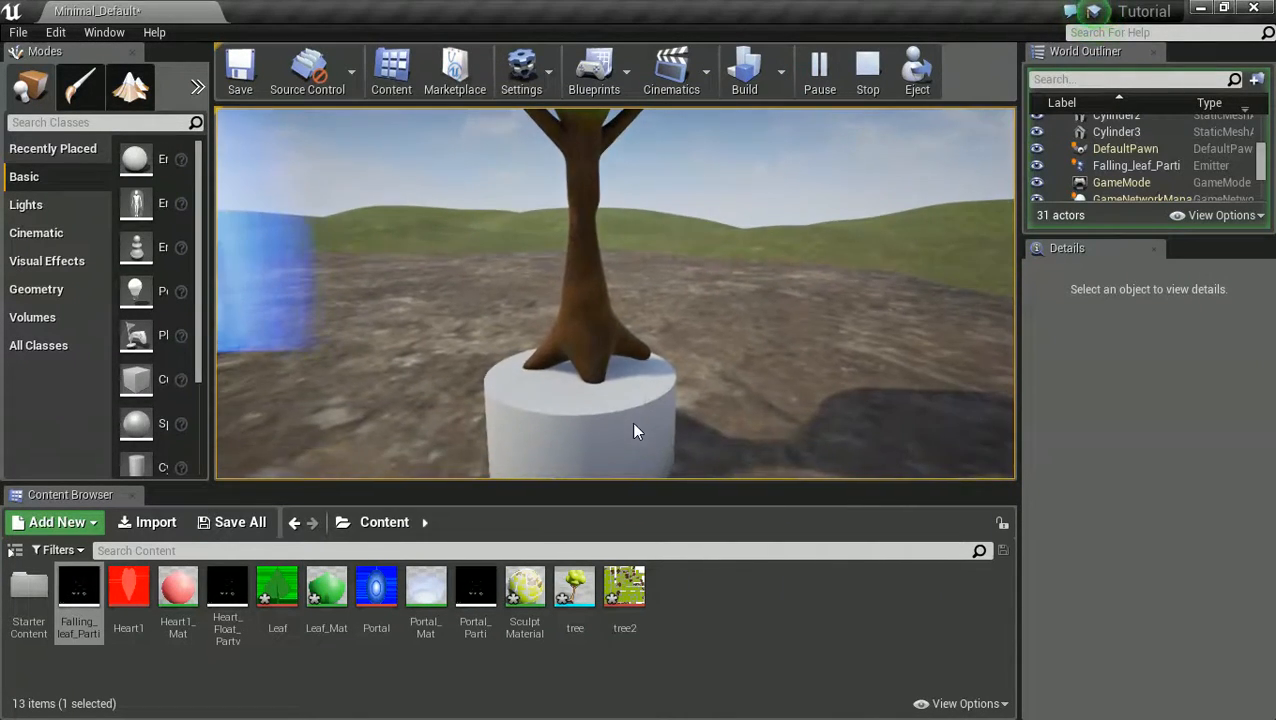
pyautogui.press('s')
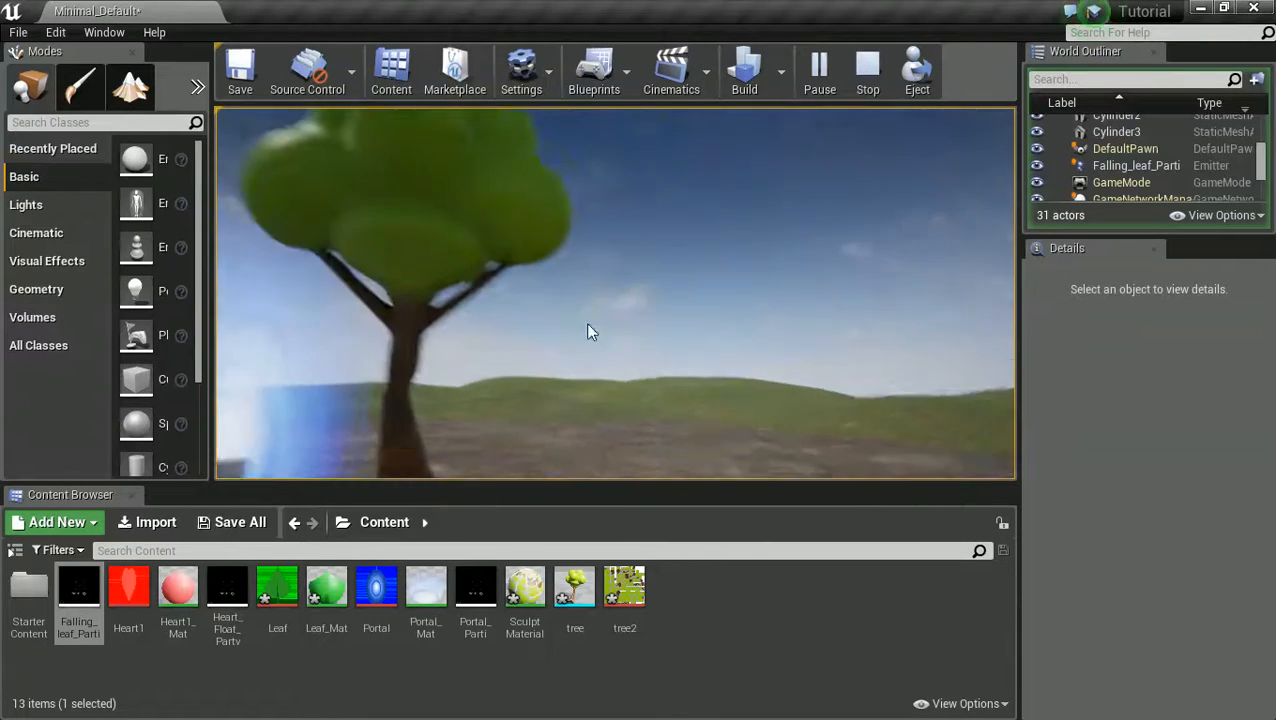
pyautogui.press('w')
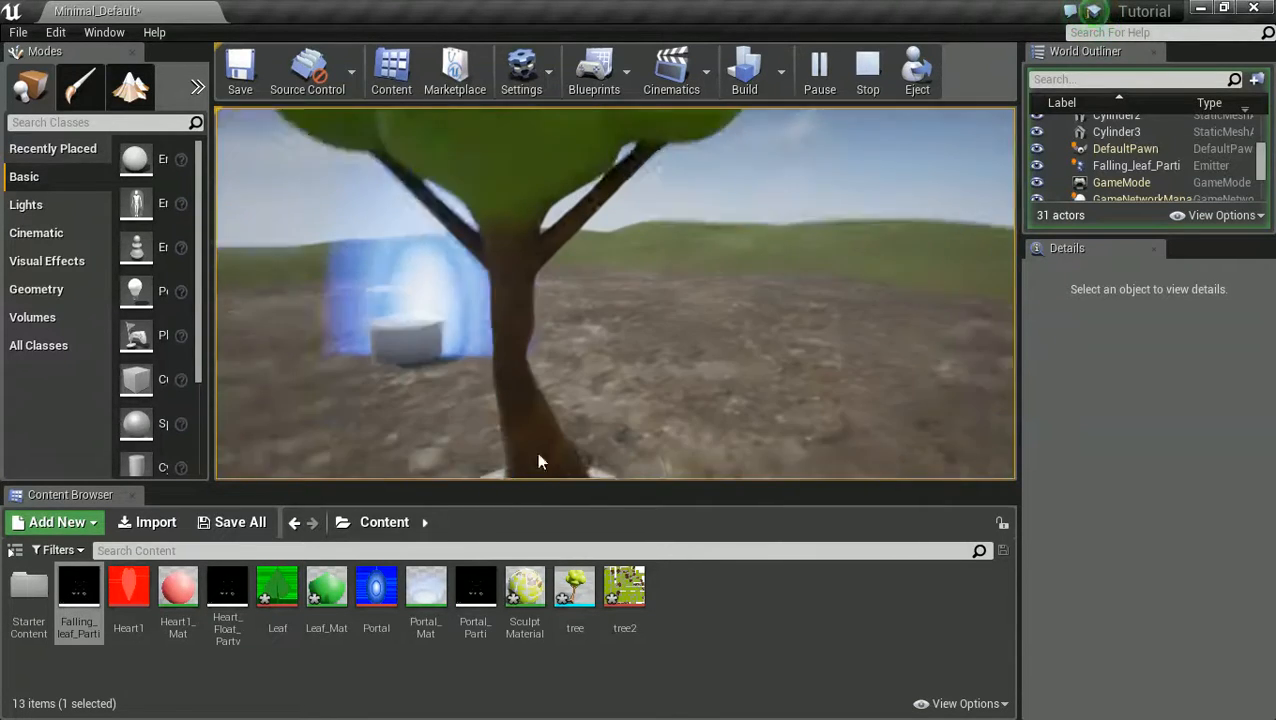
pyautogui.press('s')
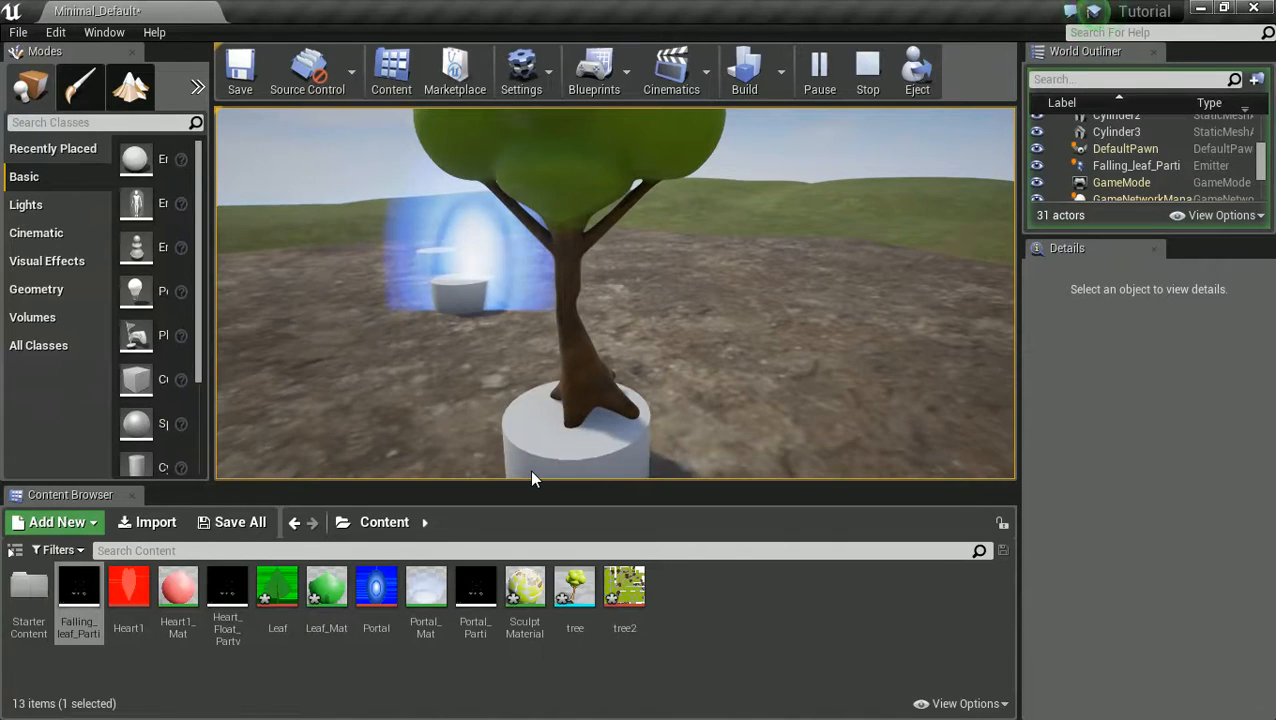
pyautogui.press('w')
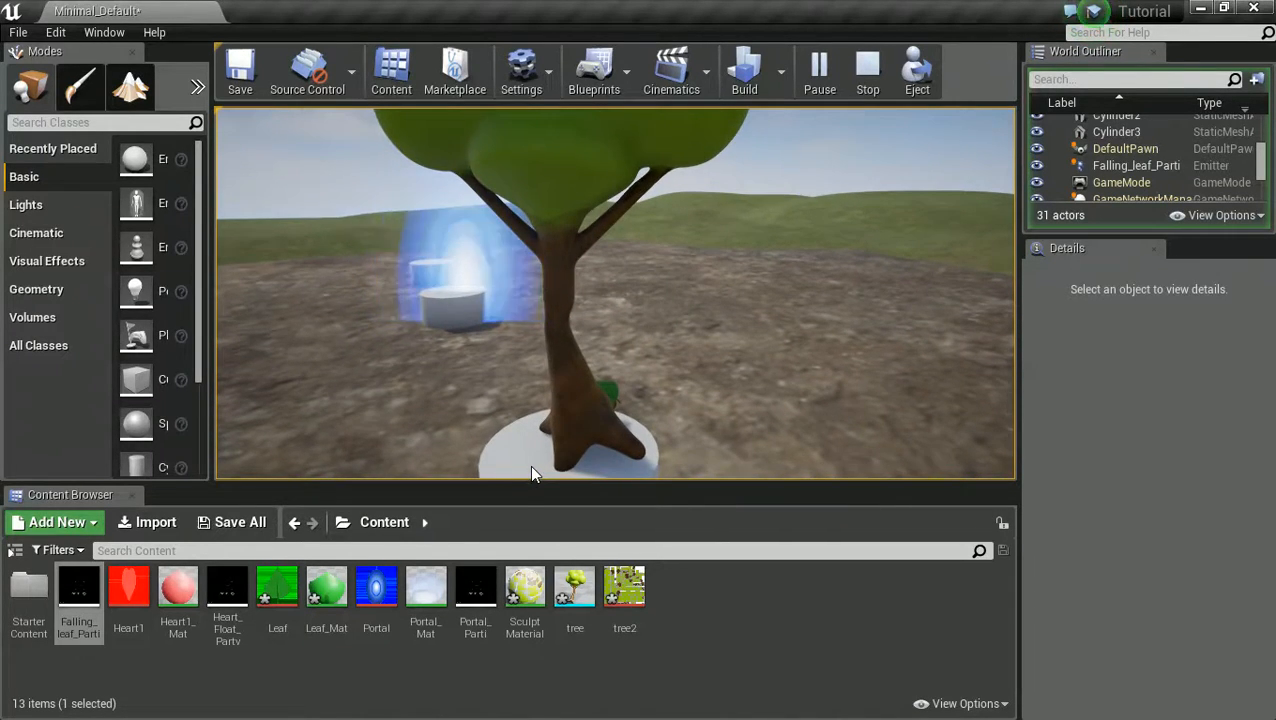
pyautogui.press('w')
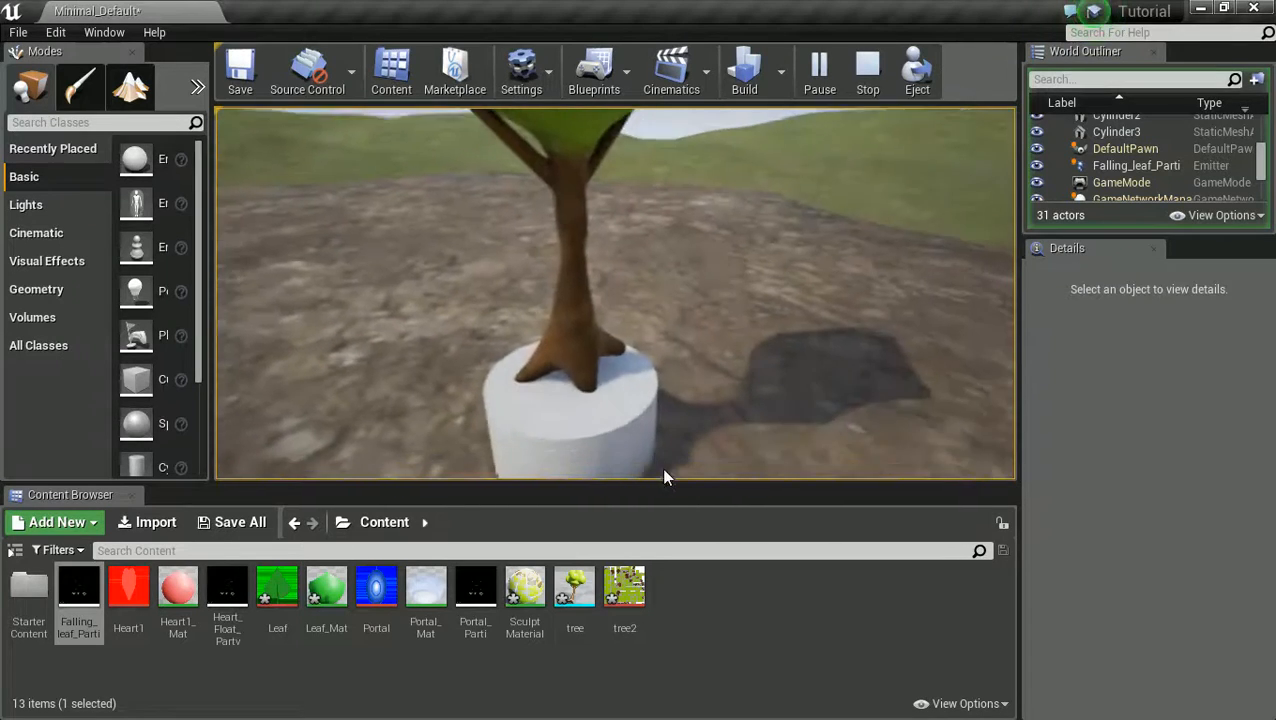
pyautogui.press('a')
pyautogui.press('w')
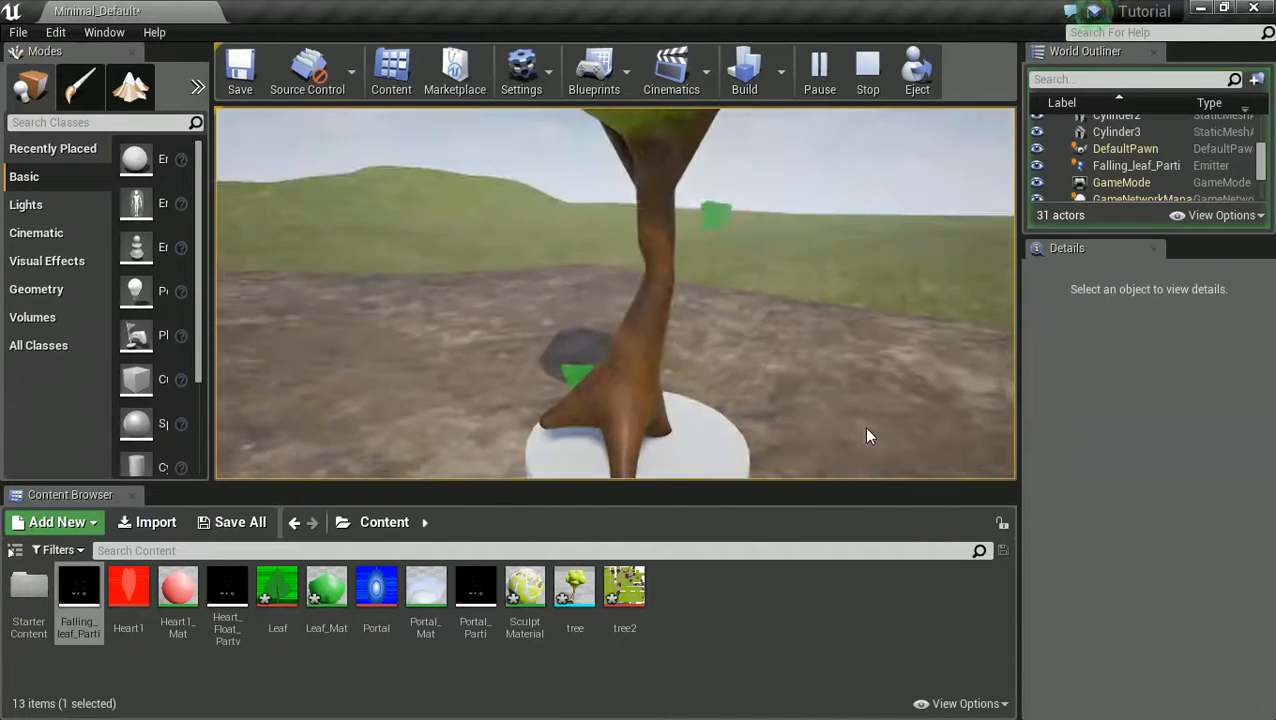
pyautogui.press('s')
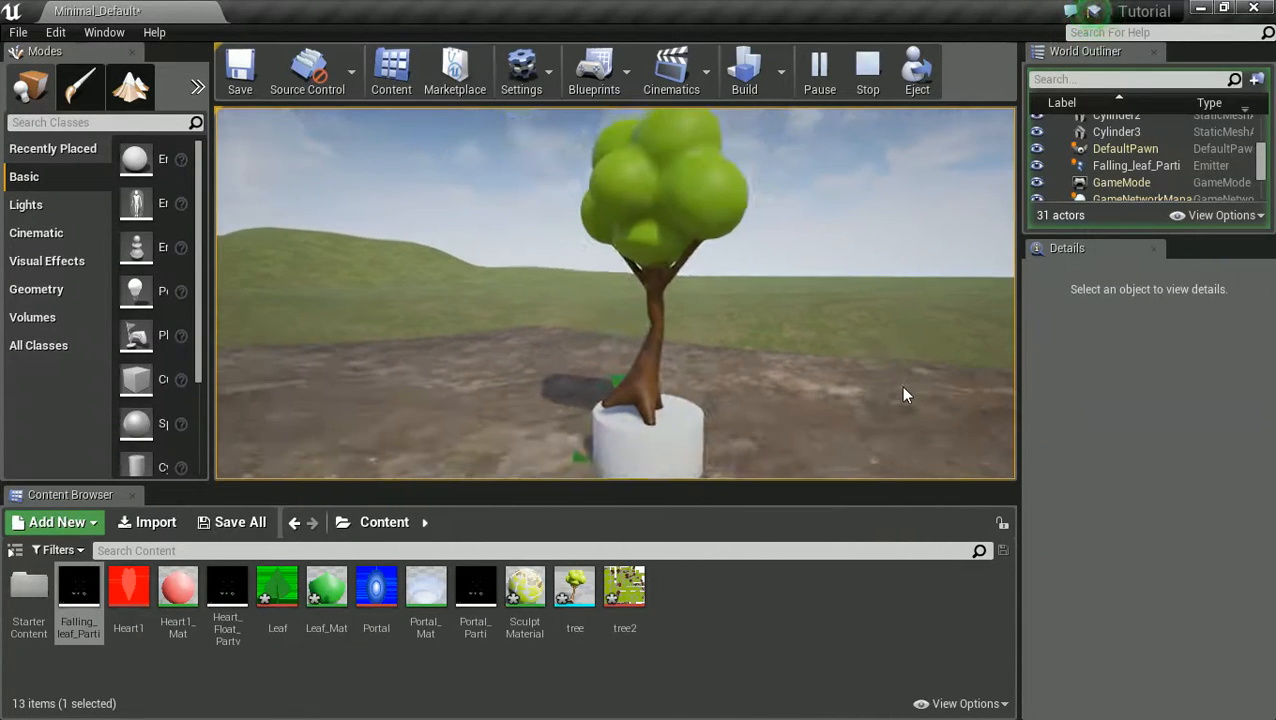
pyautogui.press('w')
pyautogui.press('a')
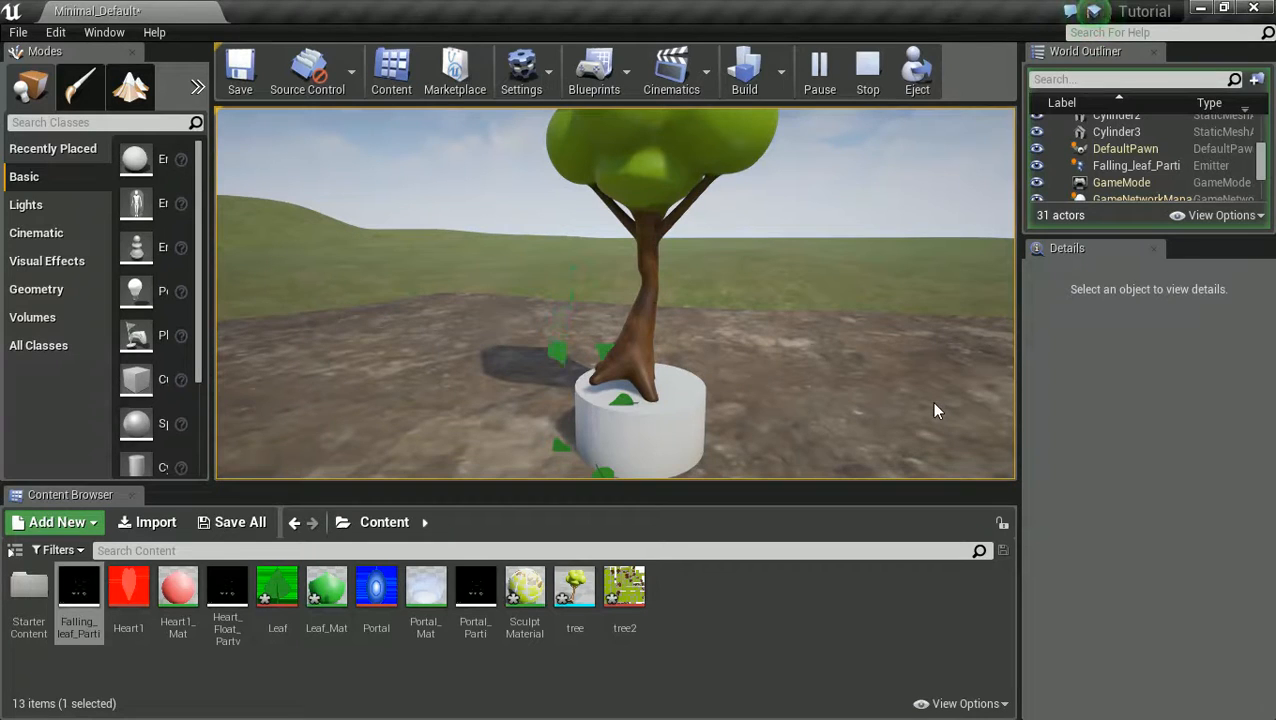
pyautogui.press('s')
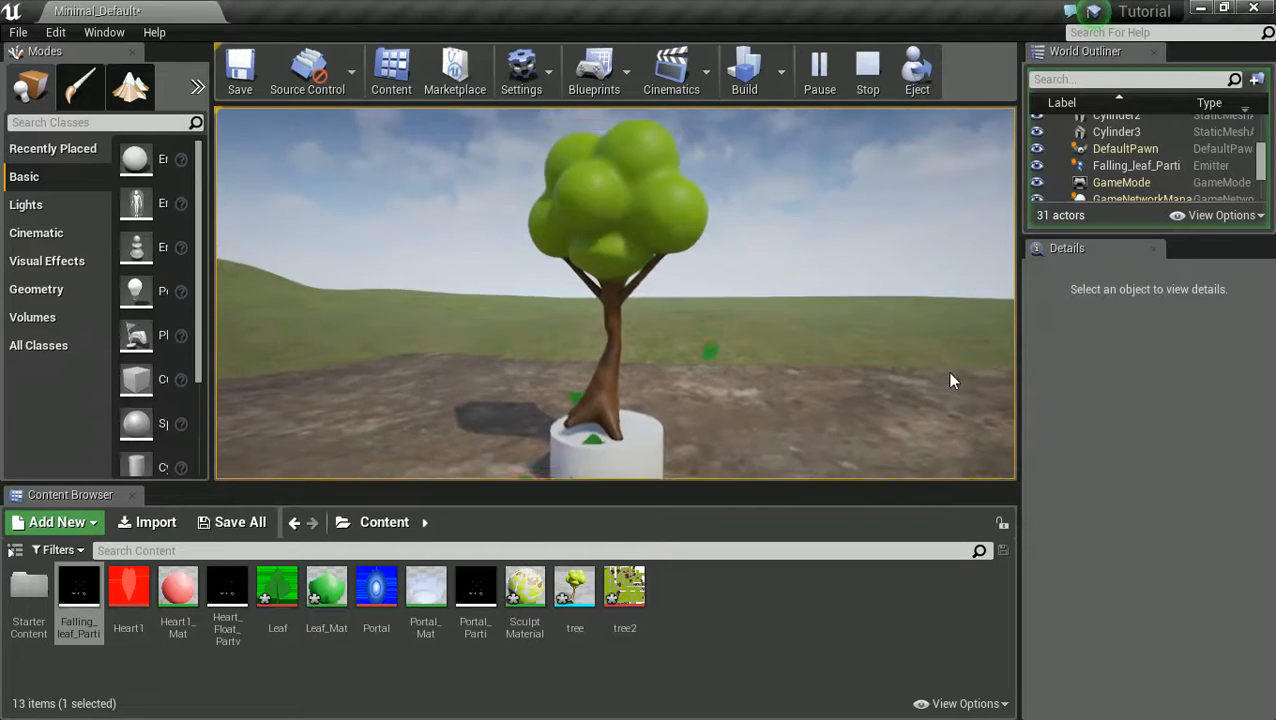
pyautogui.press('w')
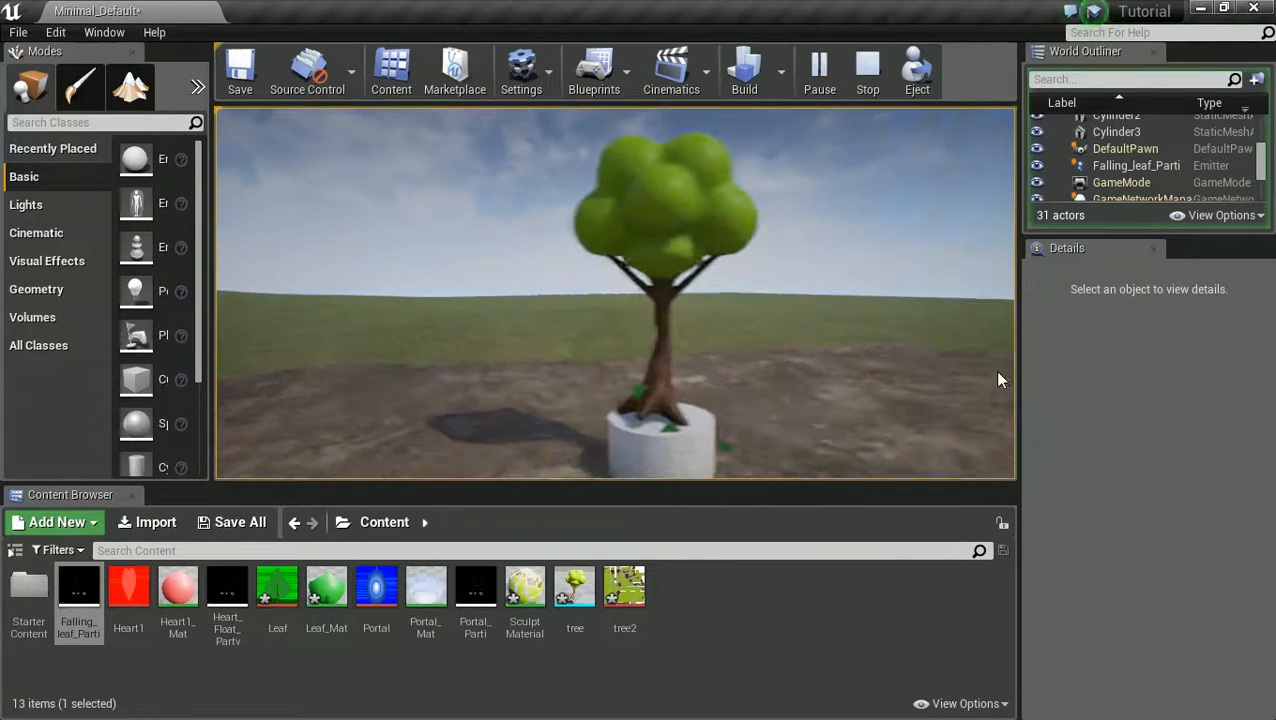
pyautogui.press('s')
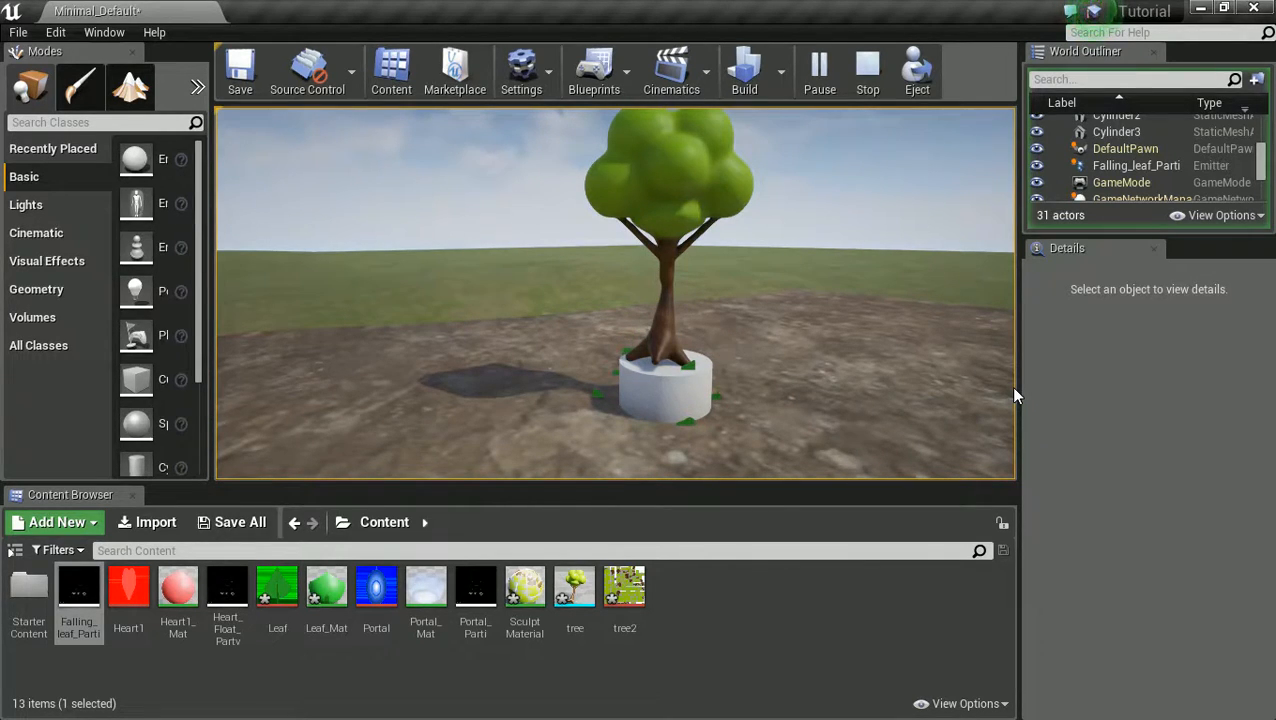
pyautogui.press('w')
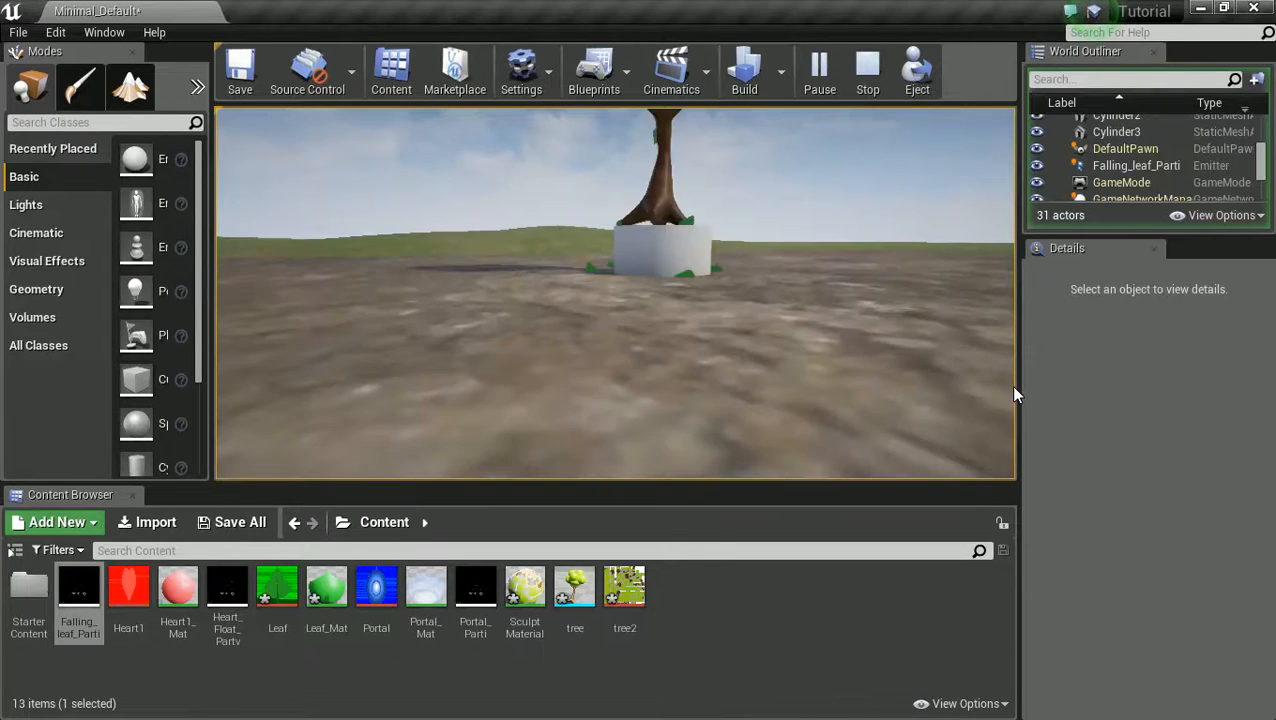